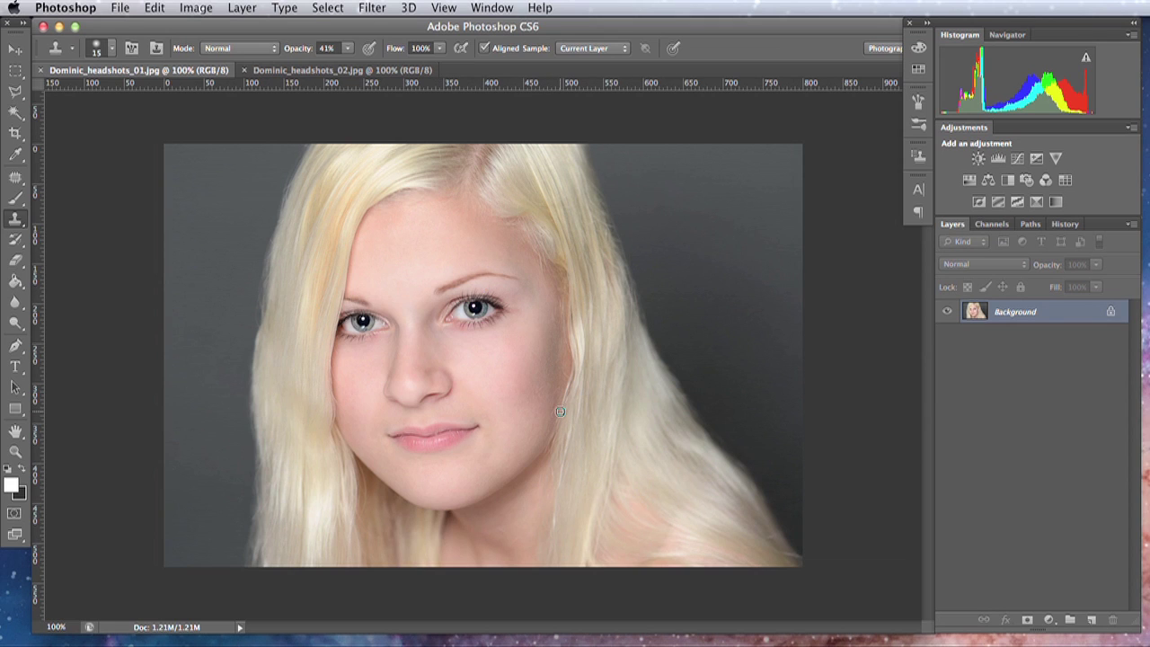
Check the image resolution in Image Size without changing anything.
click(196, 8)
click(207, 146)
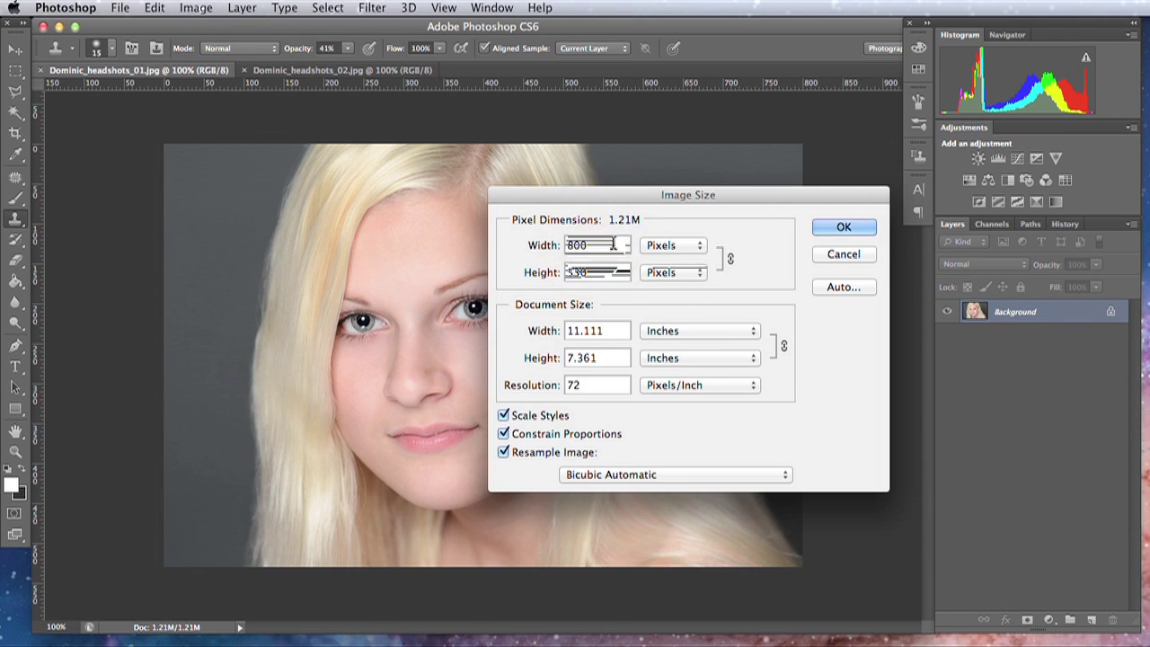
double_click(584, 387)
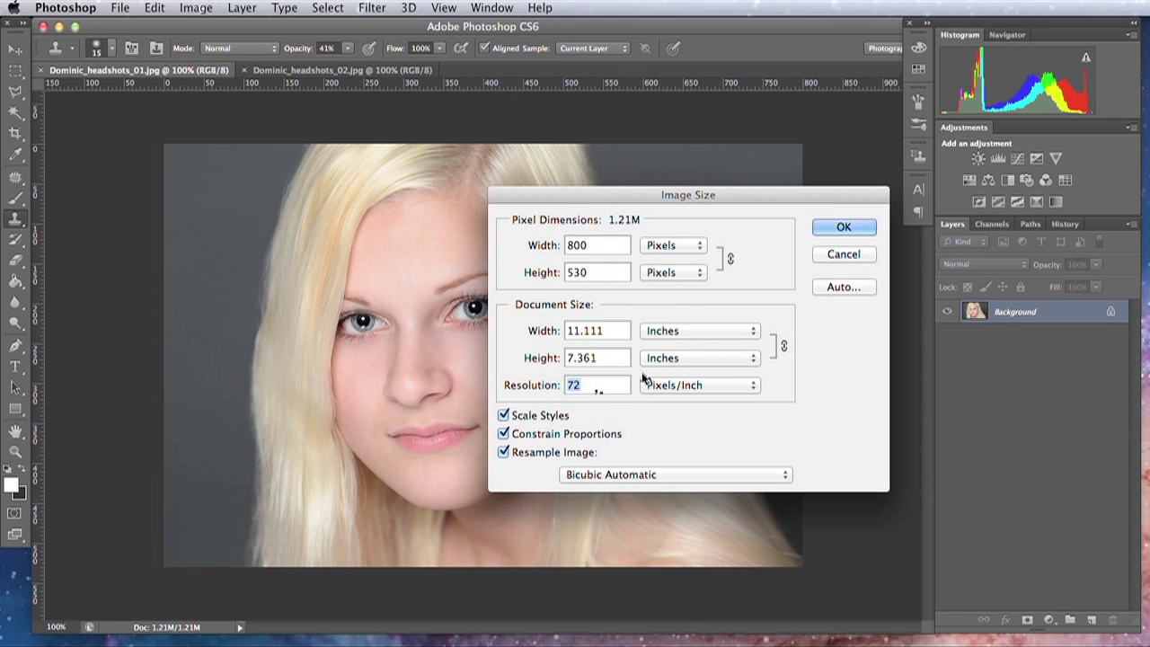
click(844, 228)
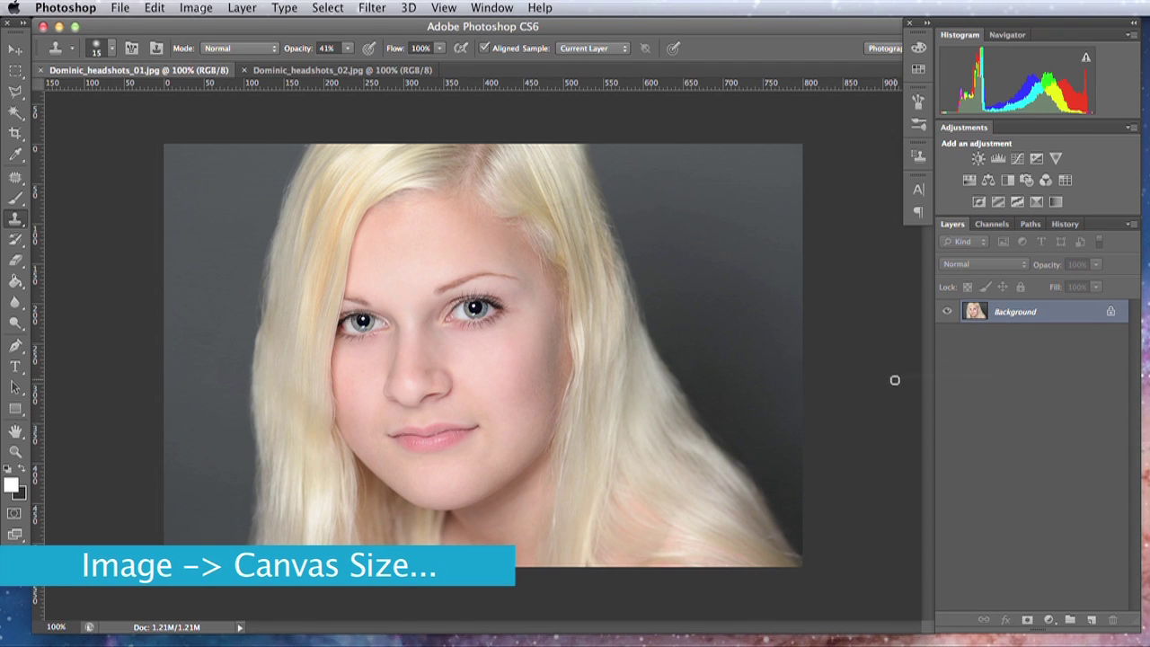
Enlarge the canvas by a relative 5 × 5 pixels with a black extension colour.
click(197, 9)
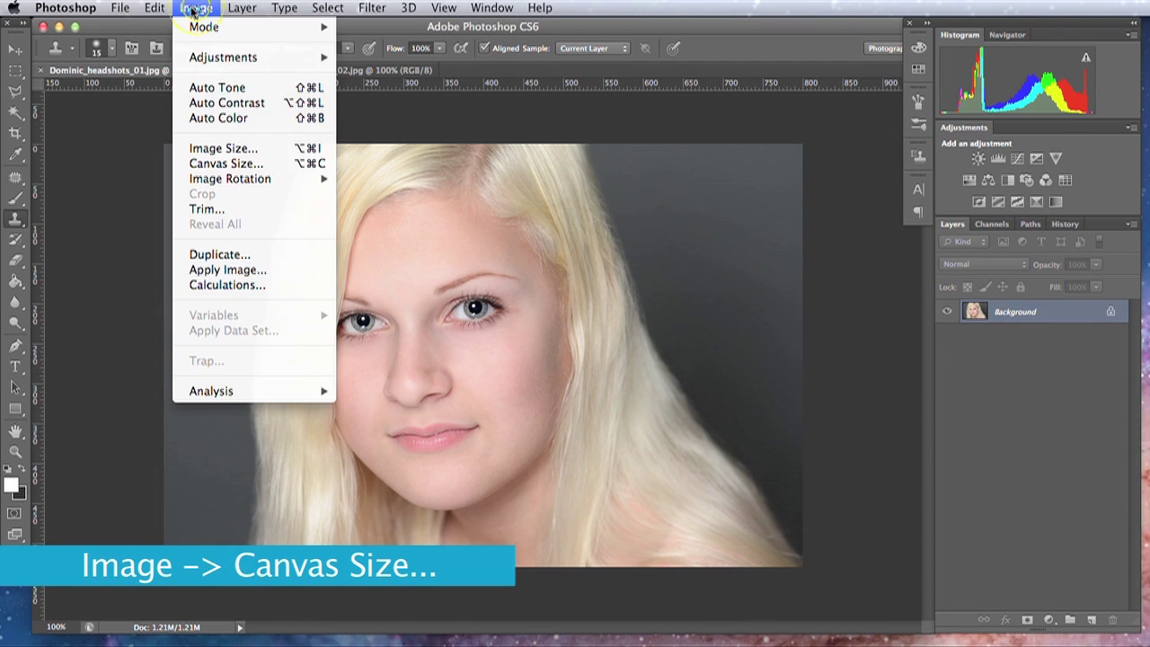
click(216, 164)
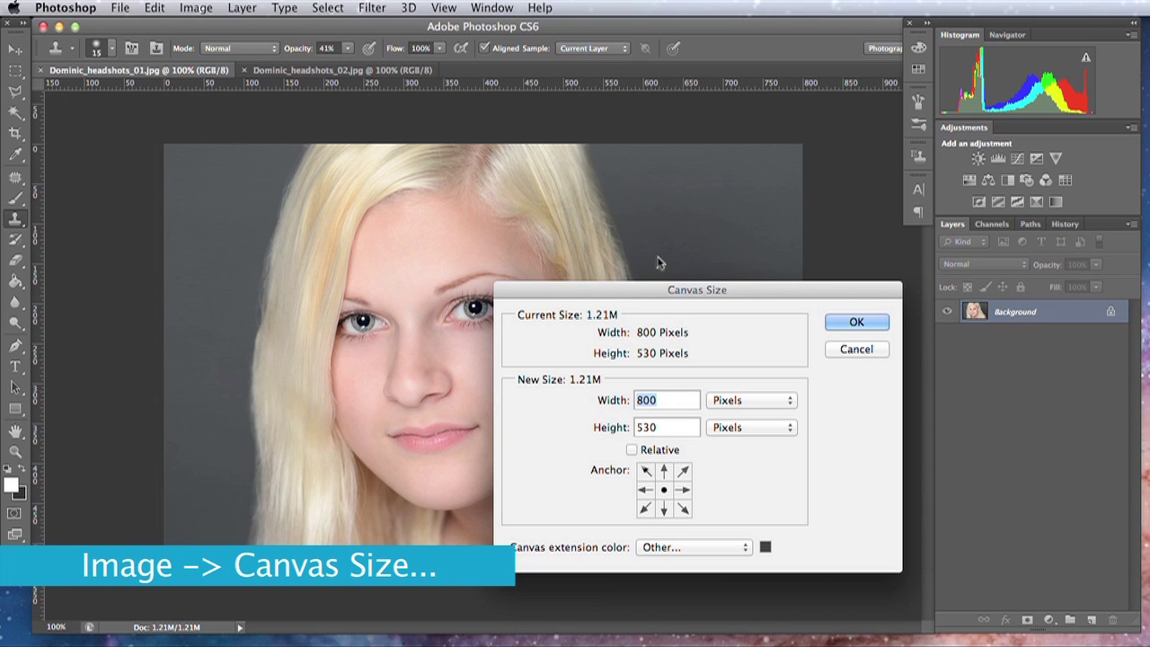
click(633, 452)
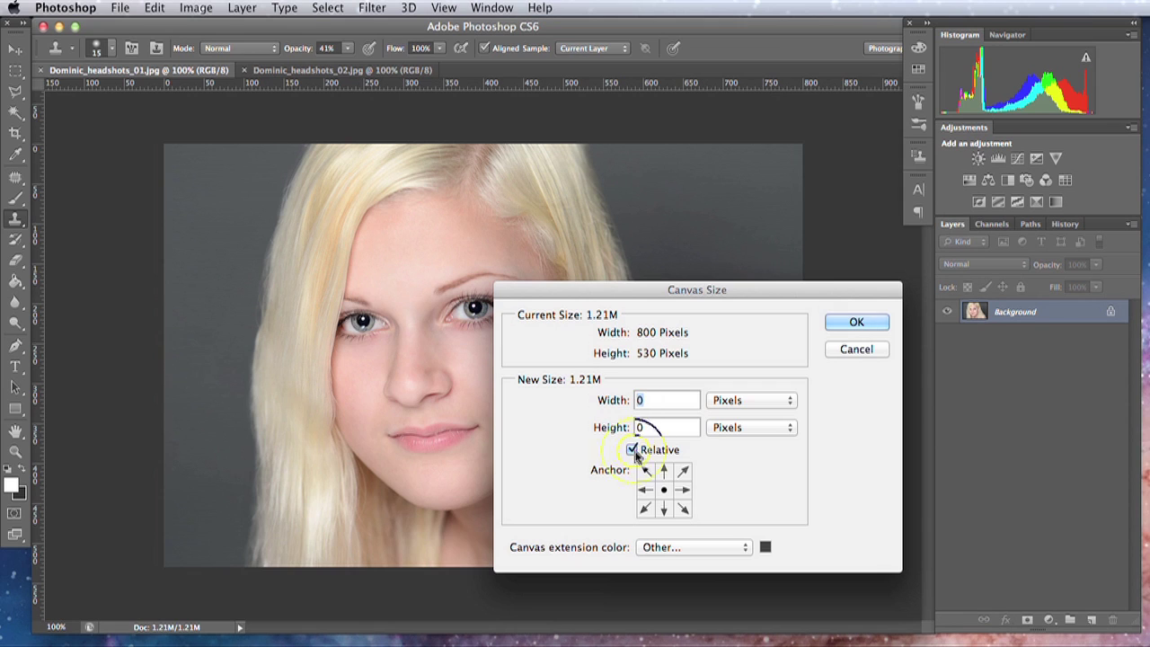
click(643, 401)
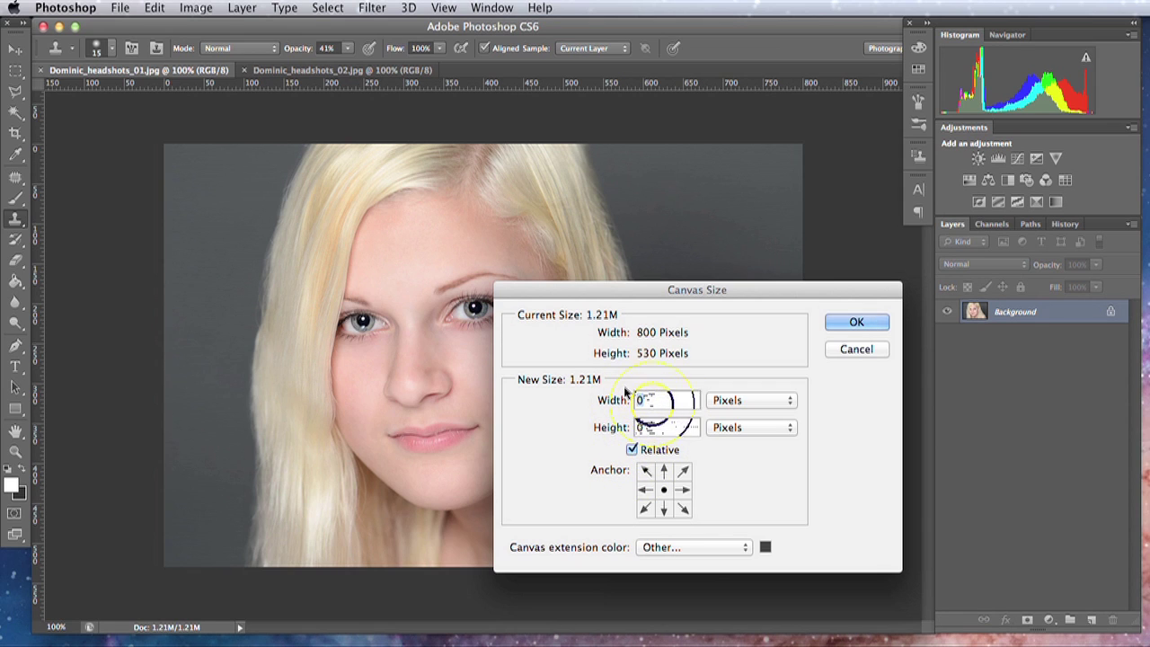
text(5)
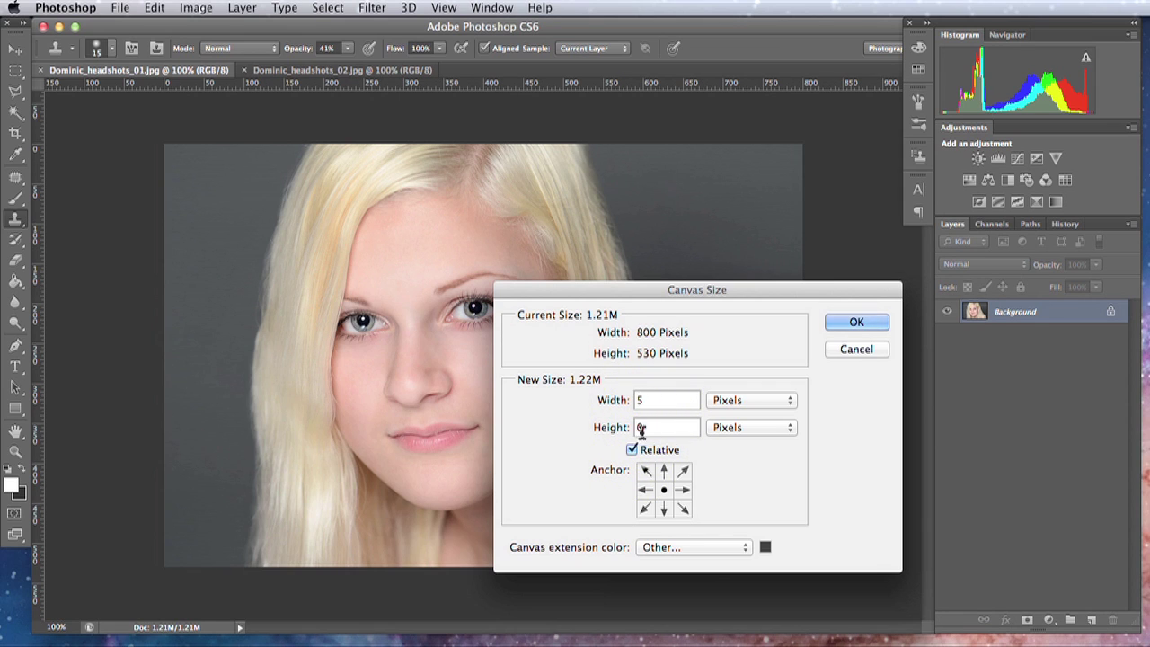
click(650, 428)
text(5)
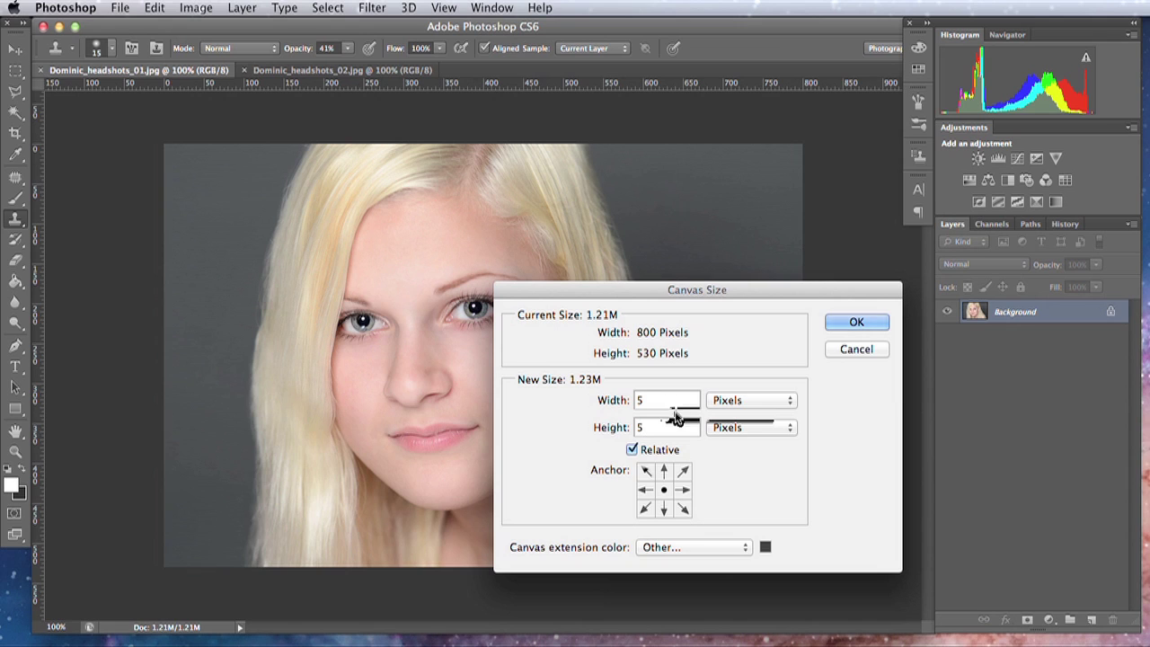
click(746, 548)
click(688, 509)
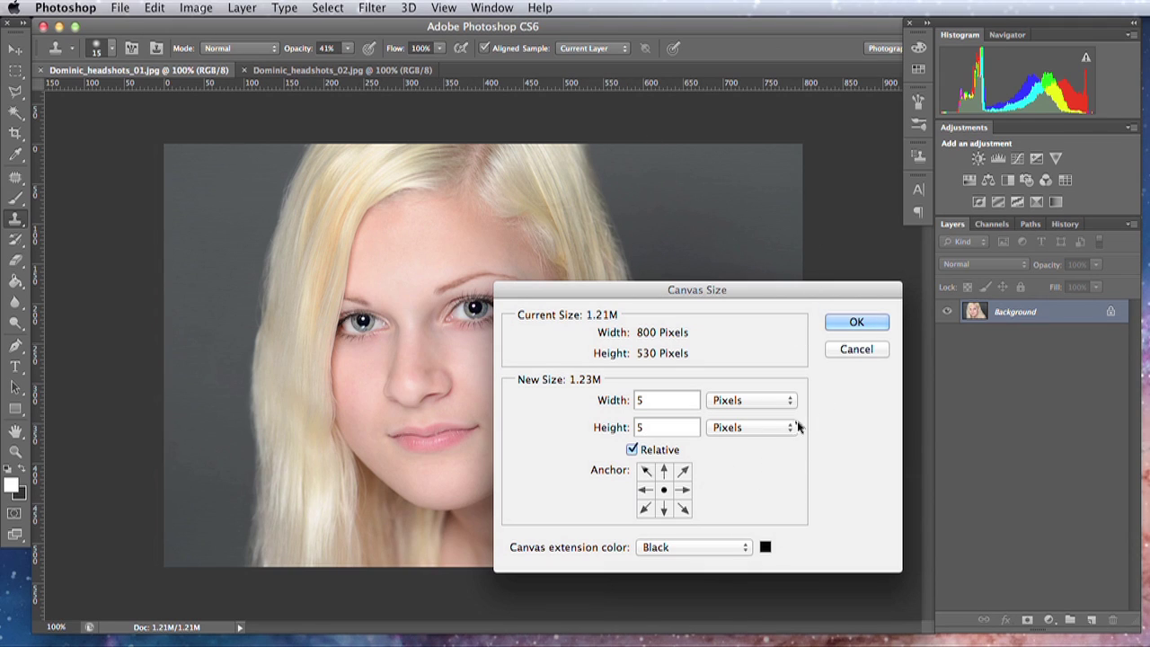
click(858, 323)
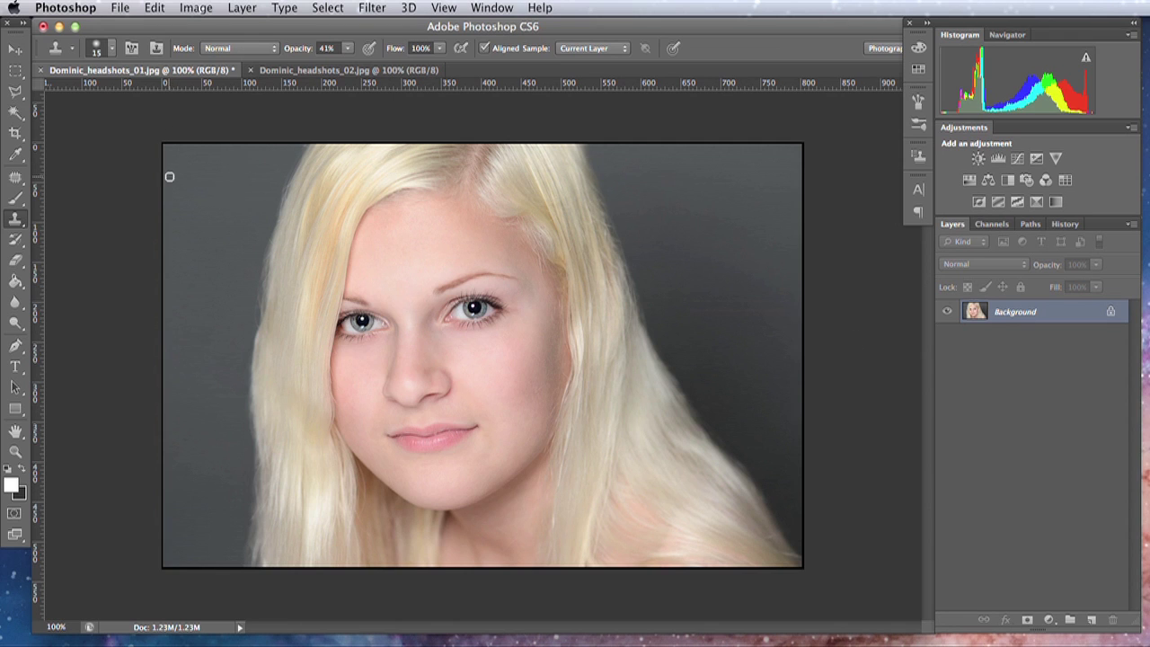
Enlarge the canvas by a relative 40 × 40 pixels with a white extension colour.
click(196, 8)
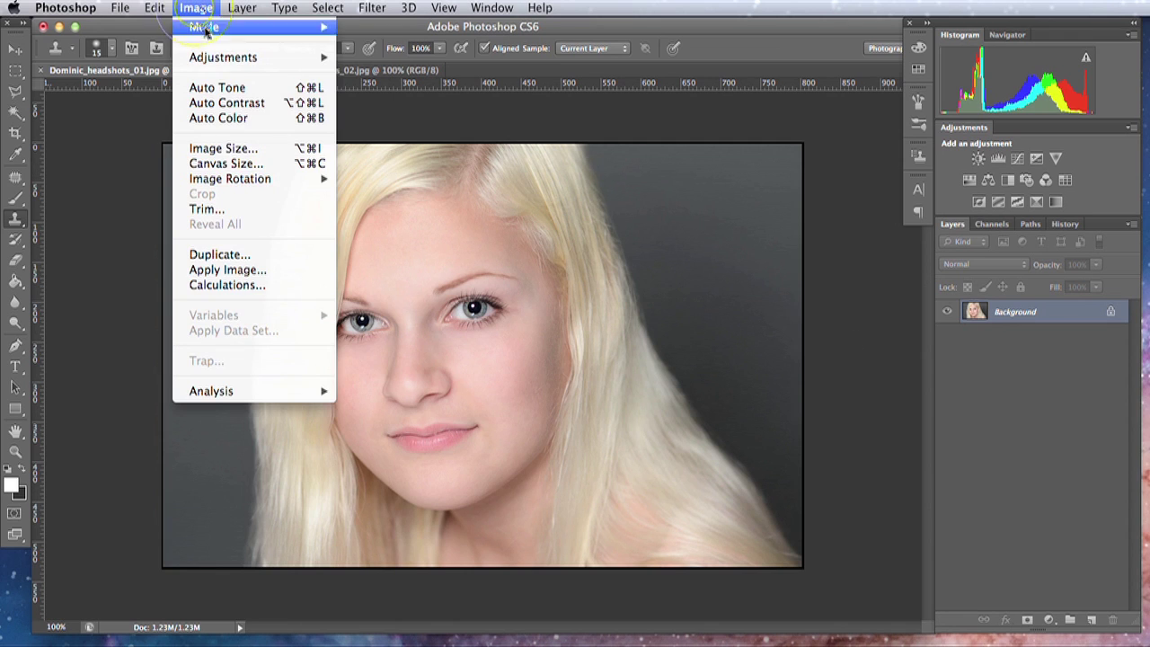
click(215, 165)
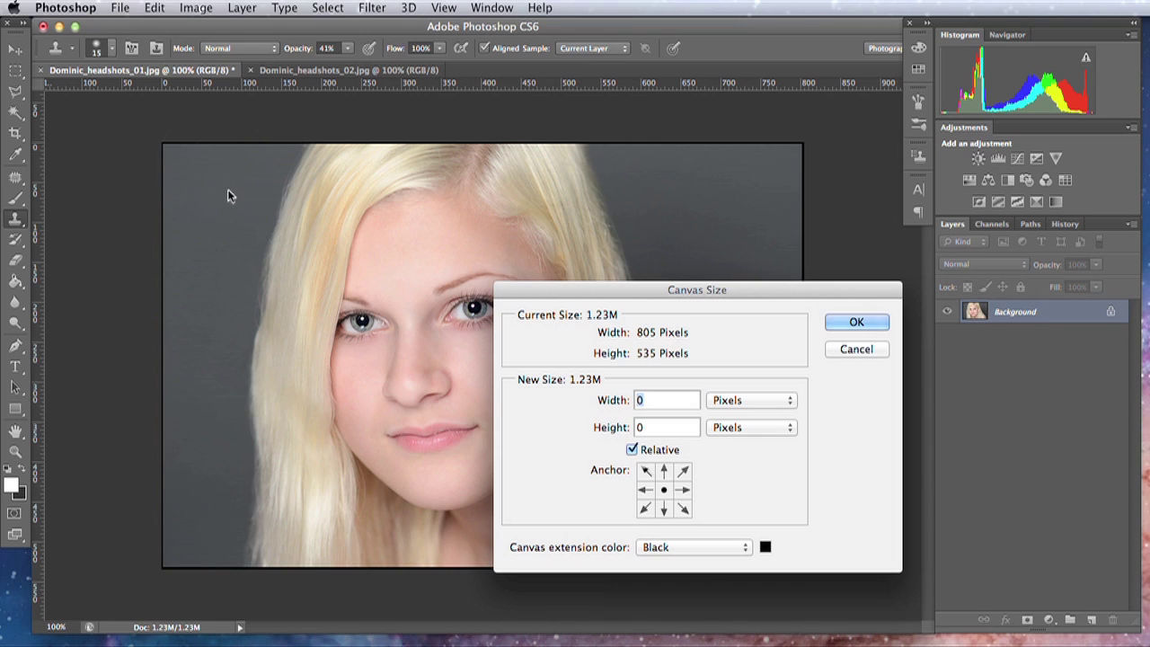
key(Tab)
text(4)
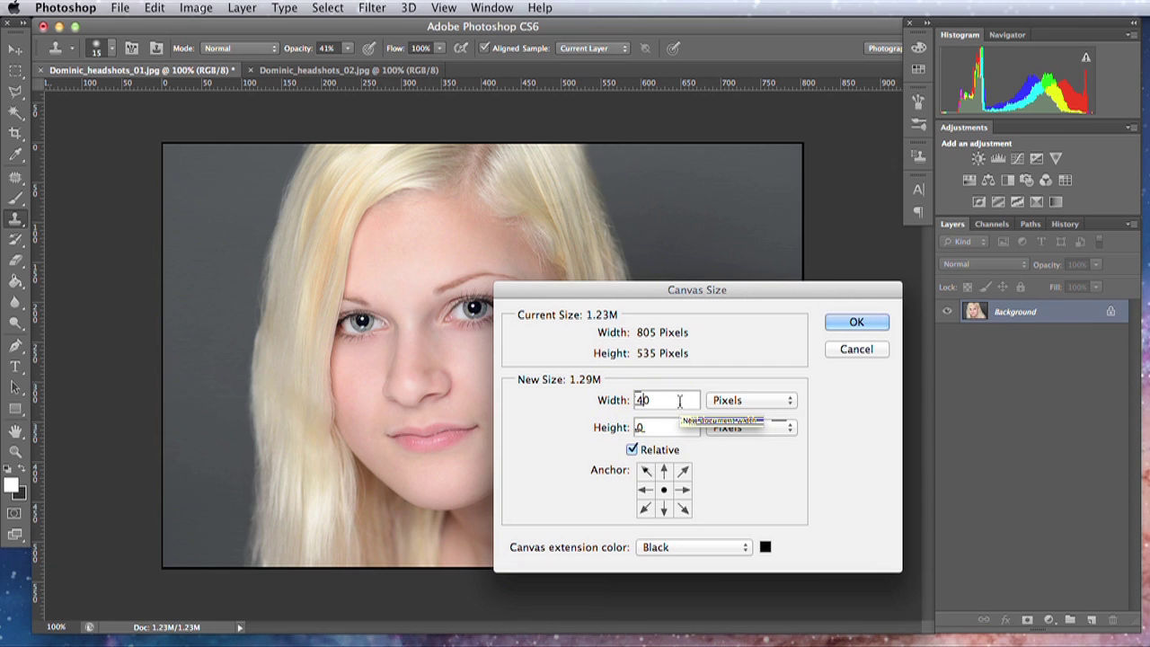
click(639, 428)
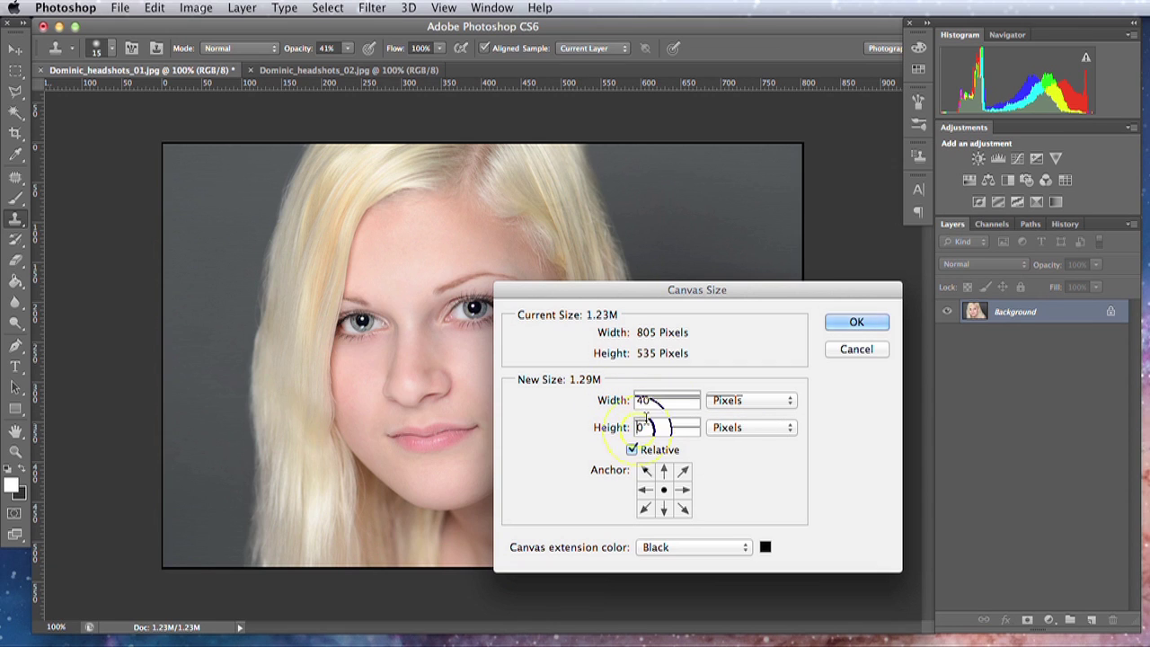
text(4)
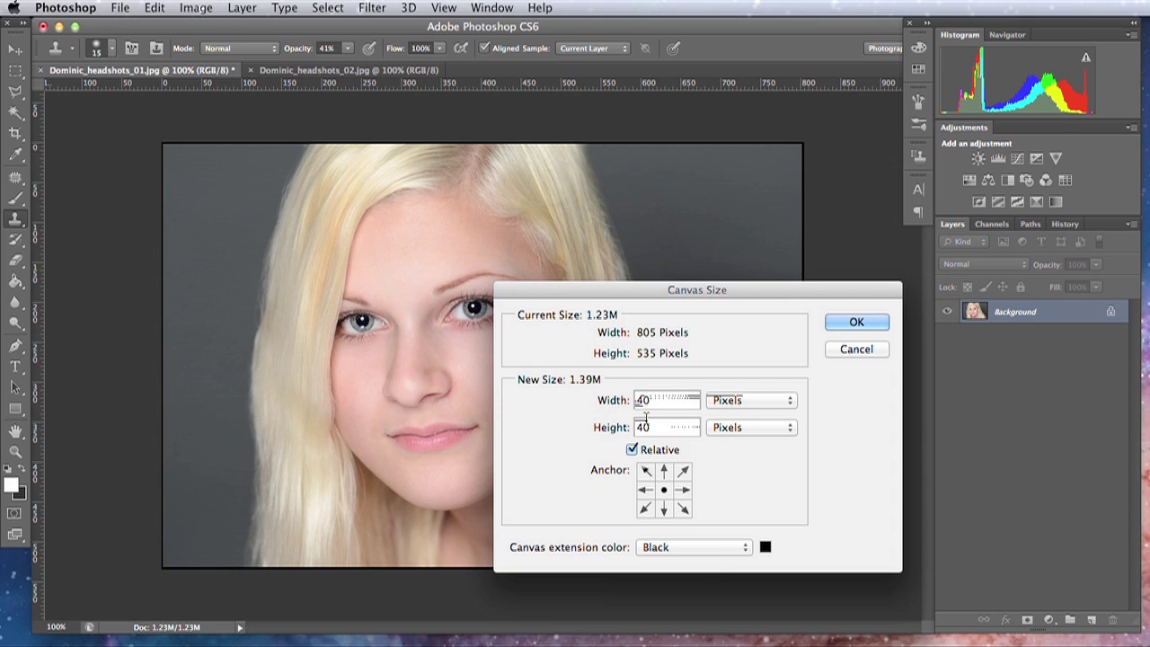
click(747, 546)
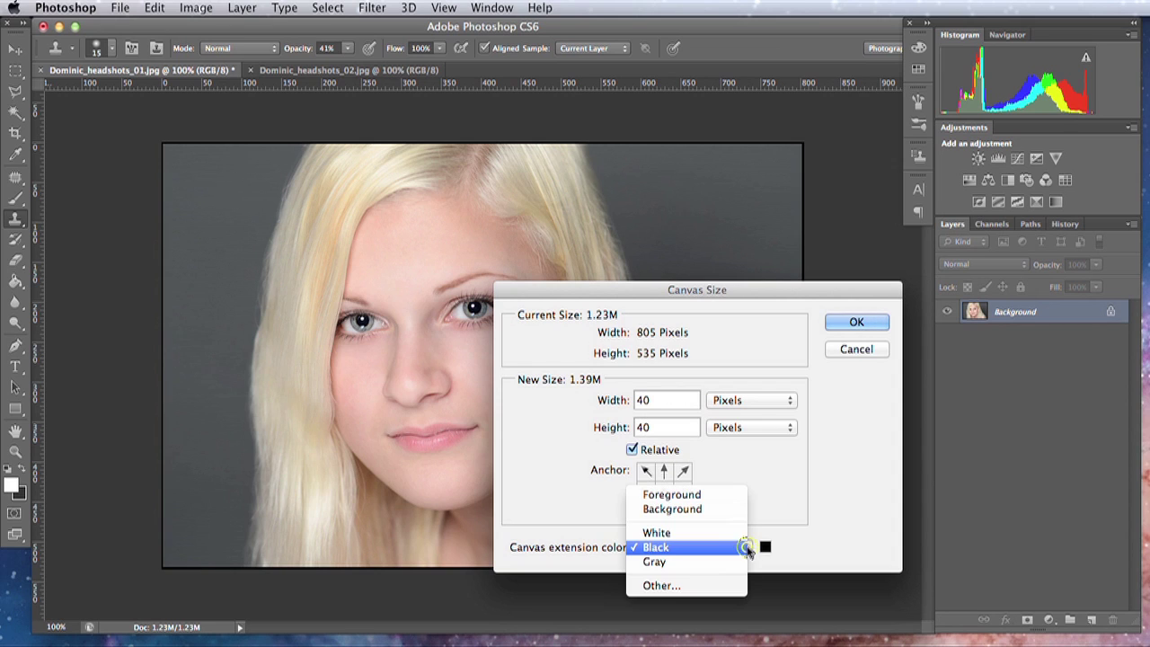
click(661, 537)
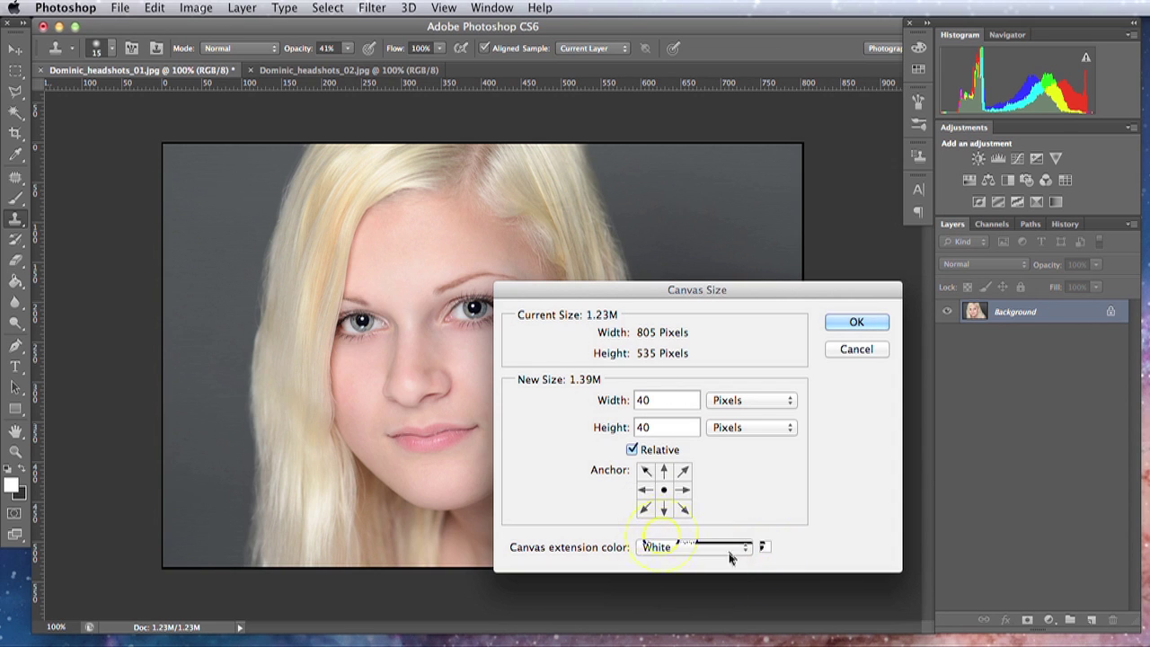
click(747, 545)
click(666, 600)
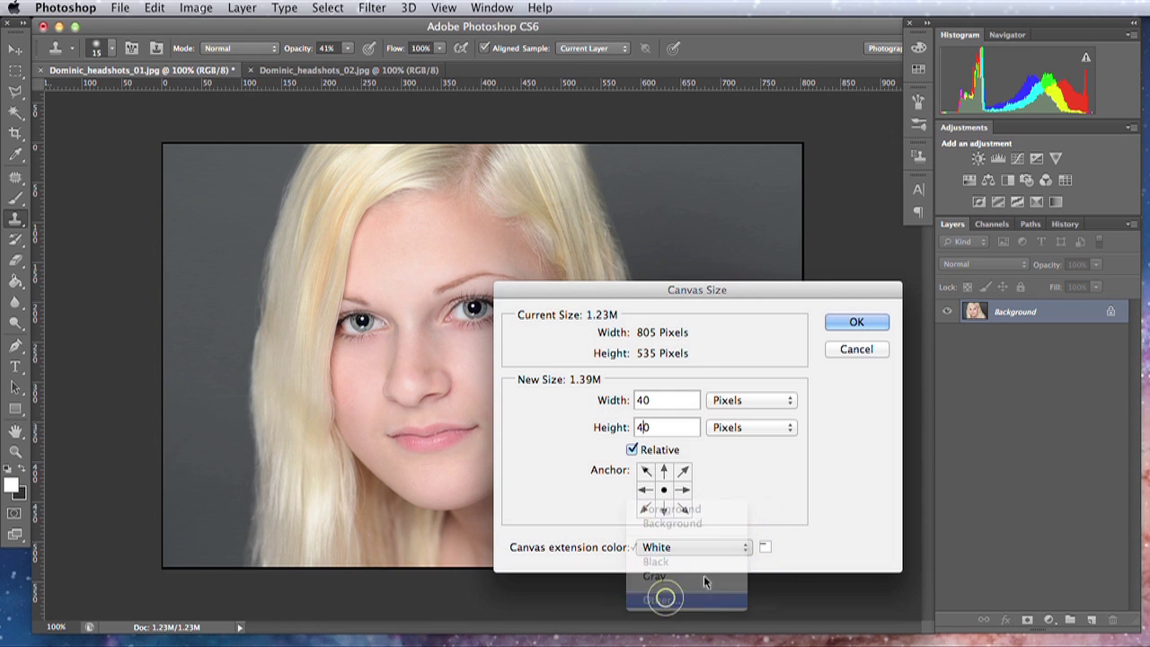
drag(611, 392, 244, 145)
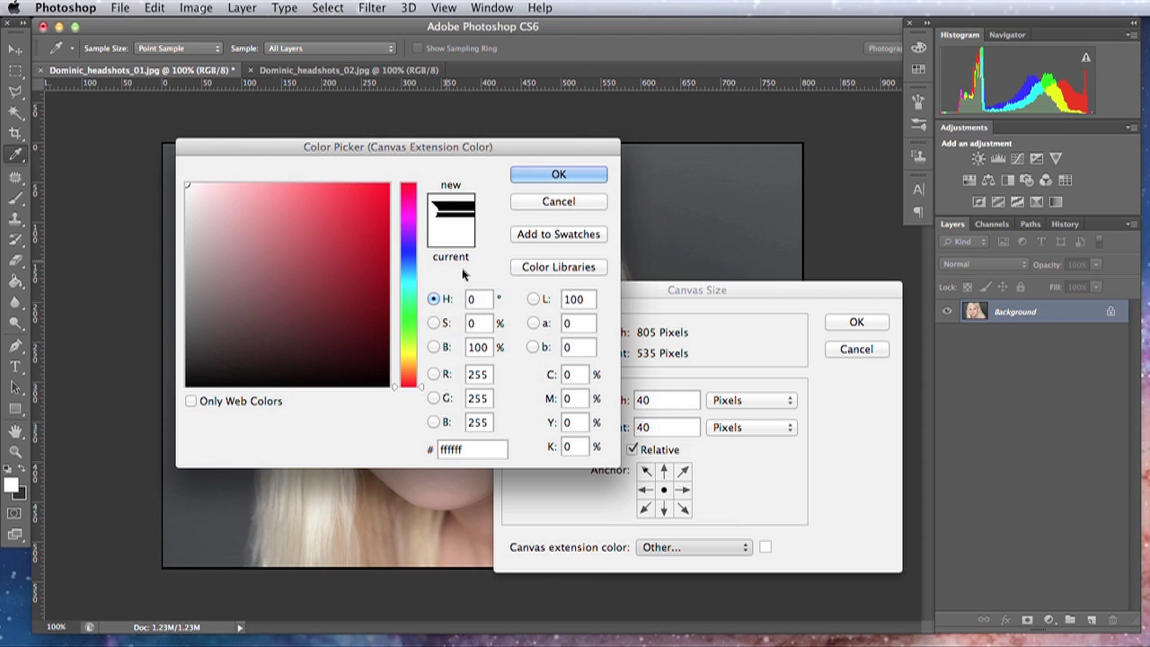
click(558, 203)
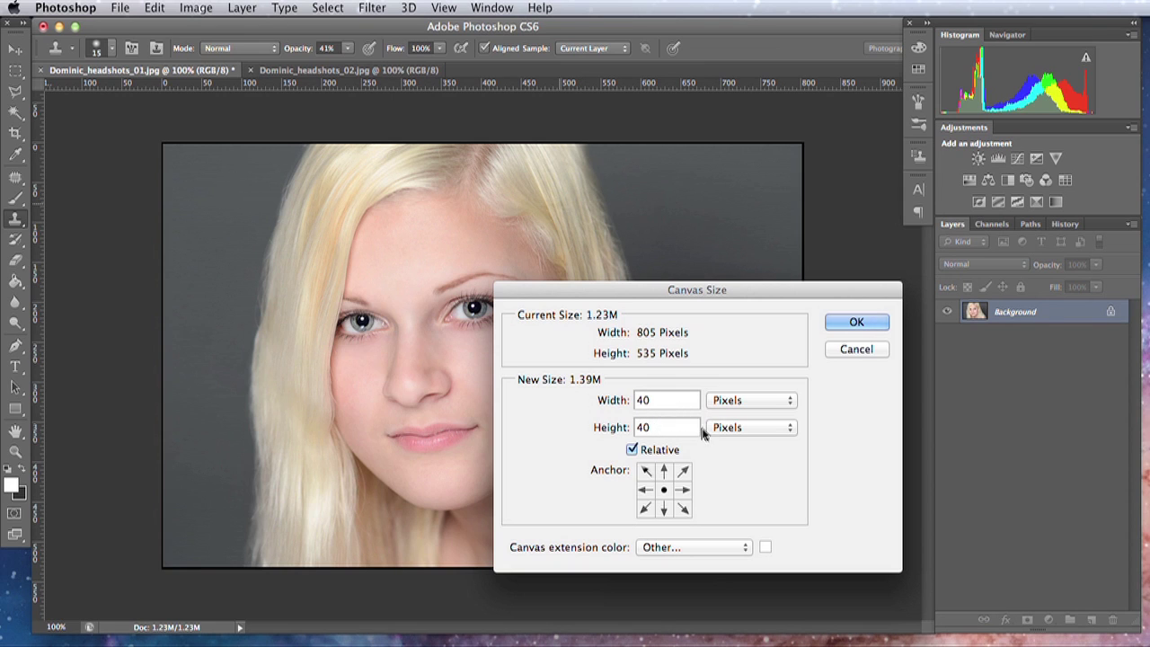
click(854, 325)
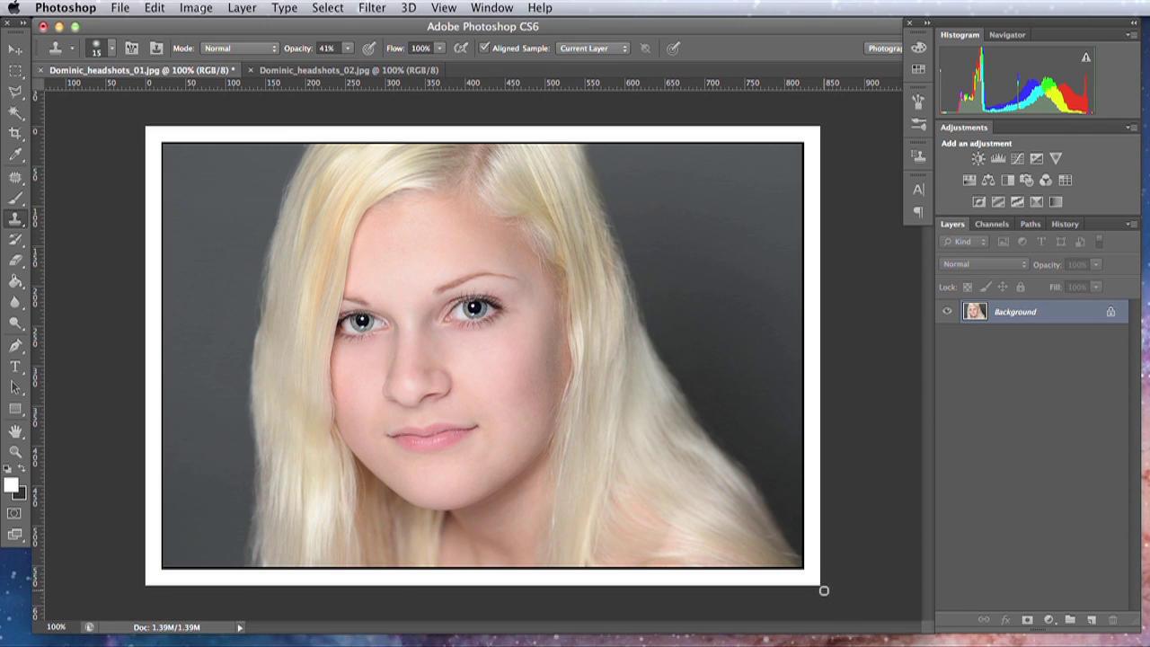
Add 30 pixels of relative canvas height, anchored top-centre so white extends only below.
click(192, 8)
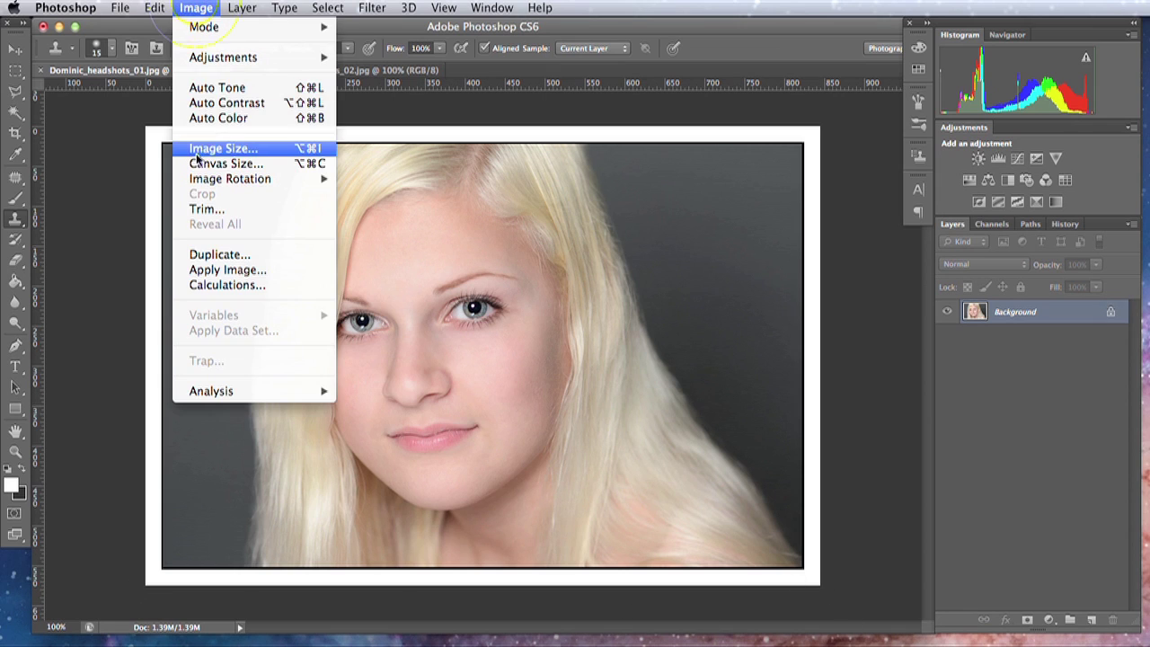
click(215, 164)
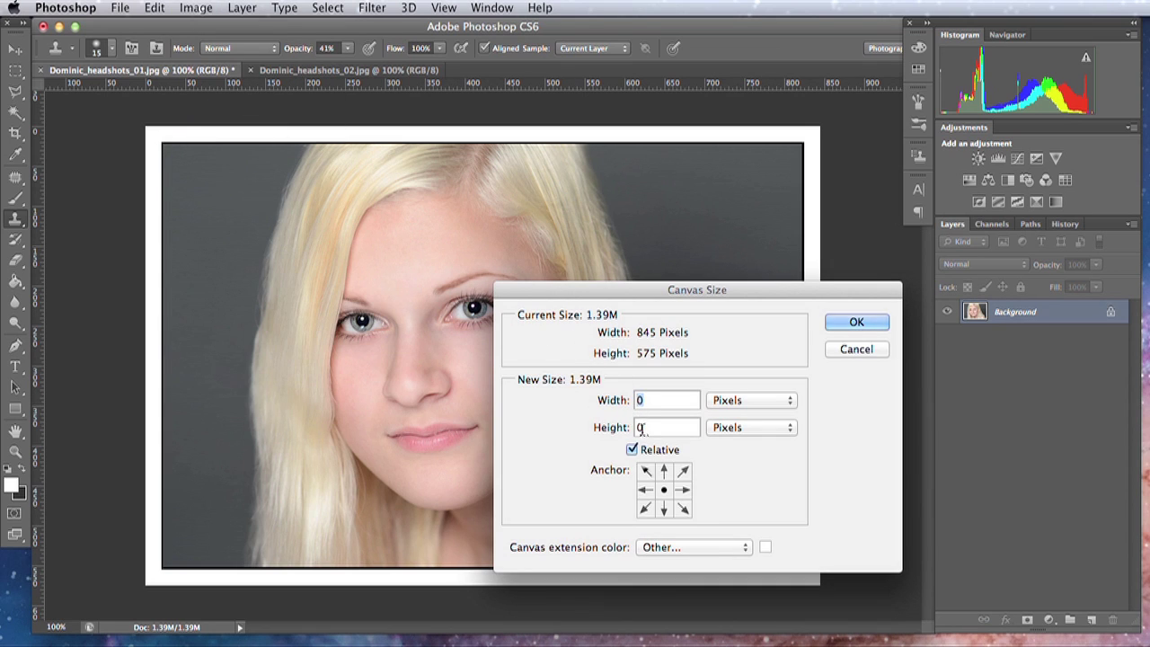
click(638, 427)
text(3)
click(665, 471)
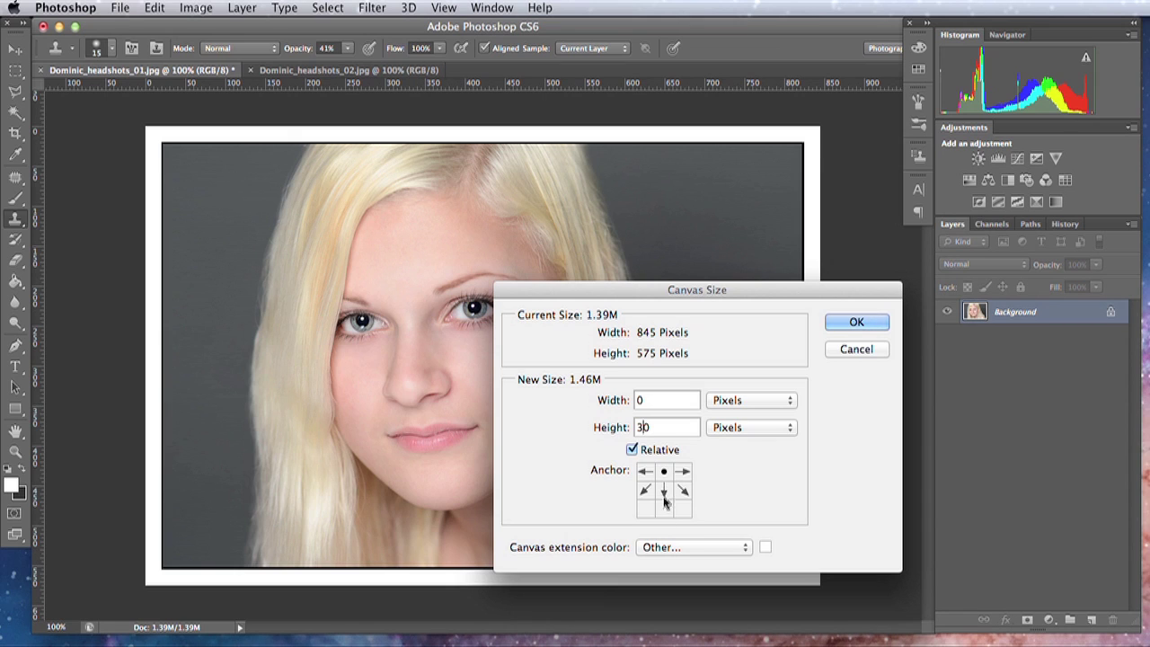
click(665, 491)
click(667, 508)
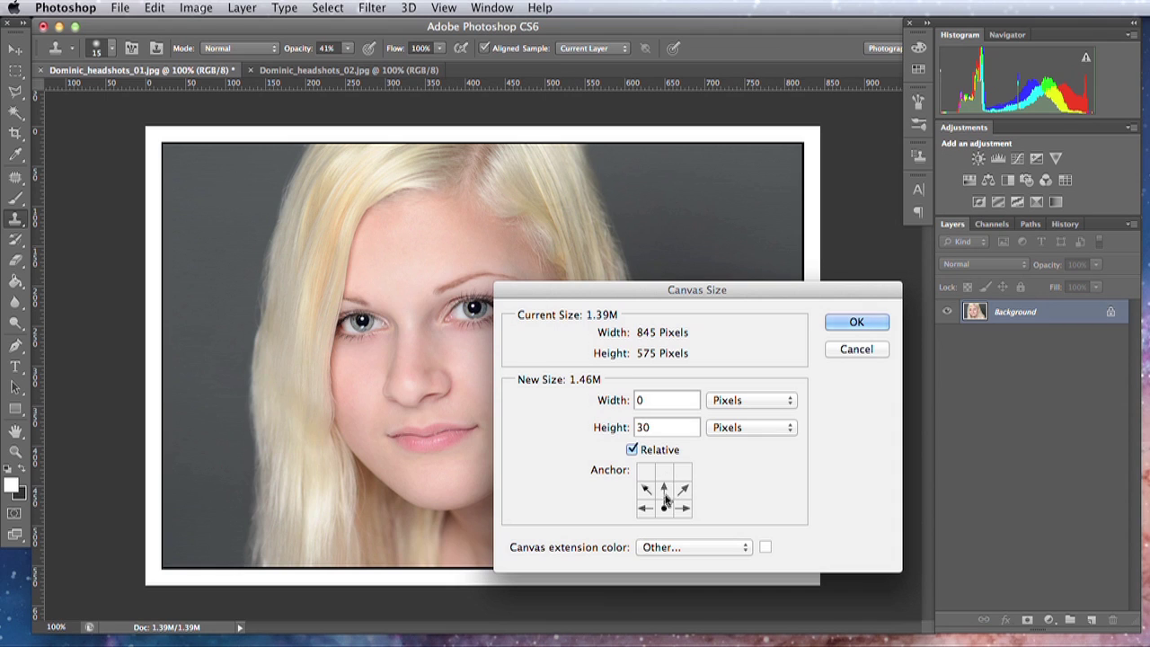
click(664, 489)
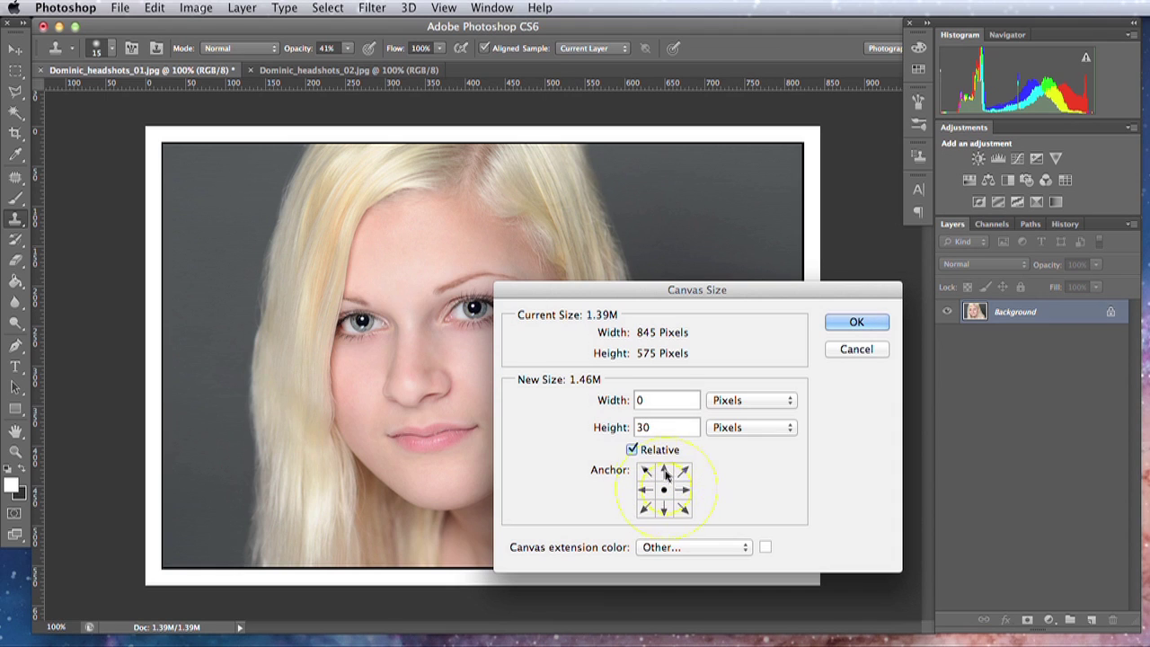
click(665, 472)
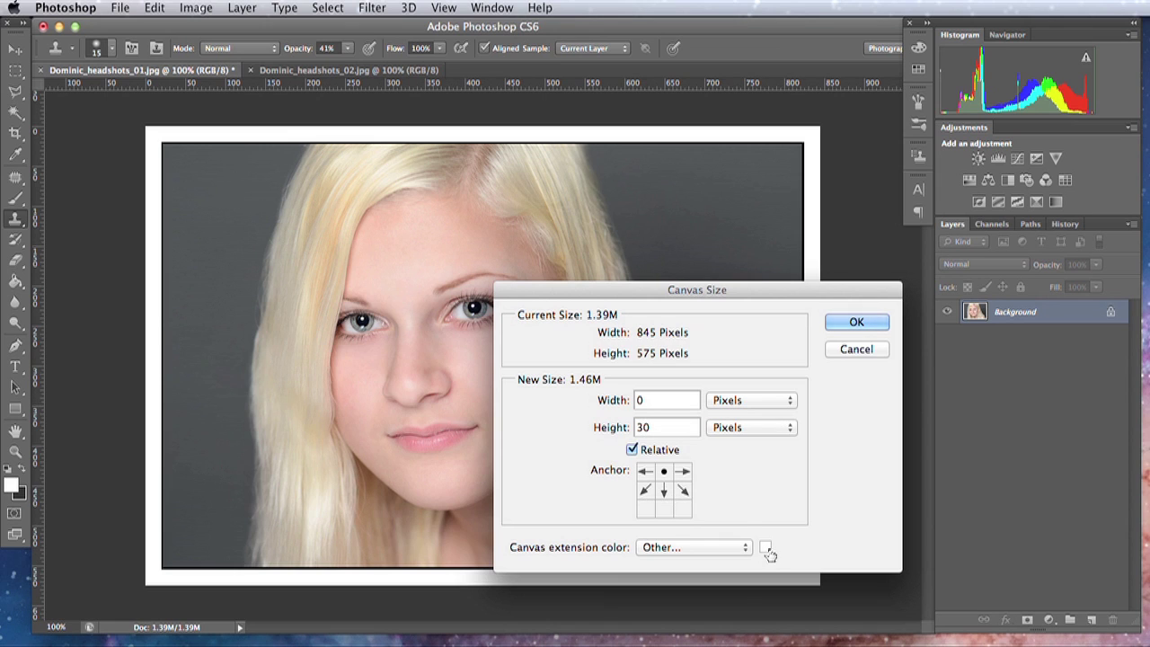
click(856, 322)
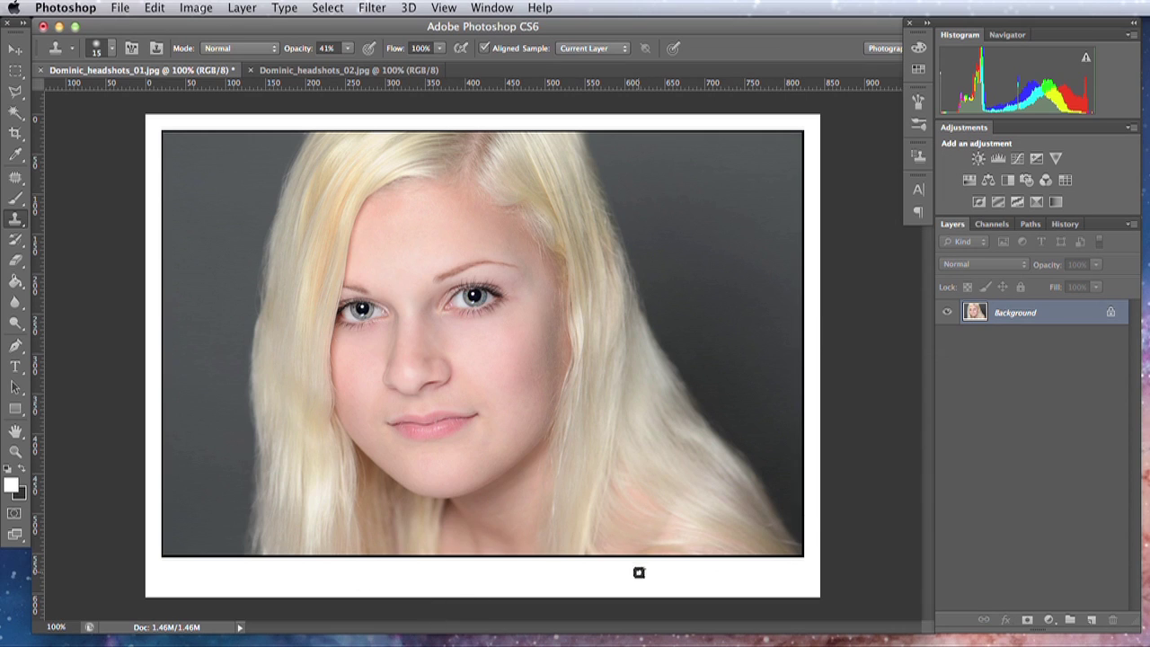
Clear the stray black bar and type 'Easy Exposure' at 18 pt in the bottom border.
shift+click(595, 582)
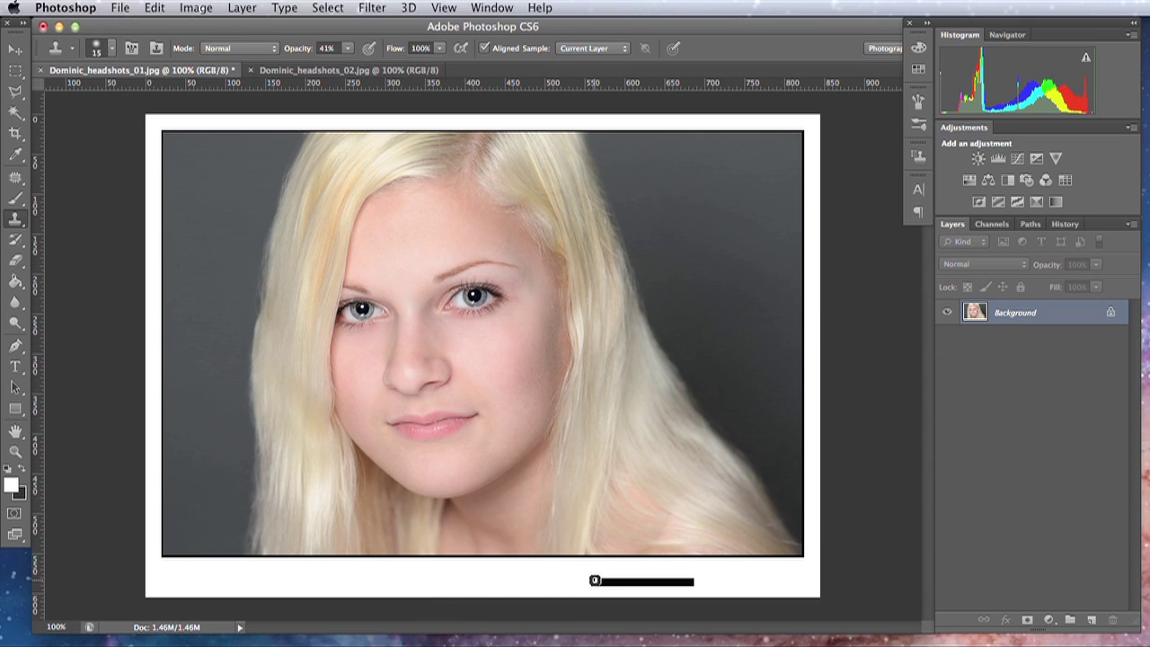
shift+click(606, 580)
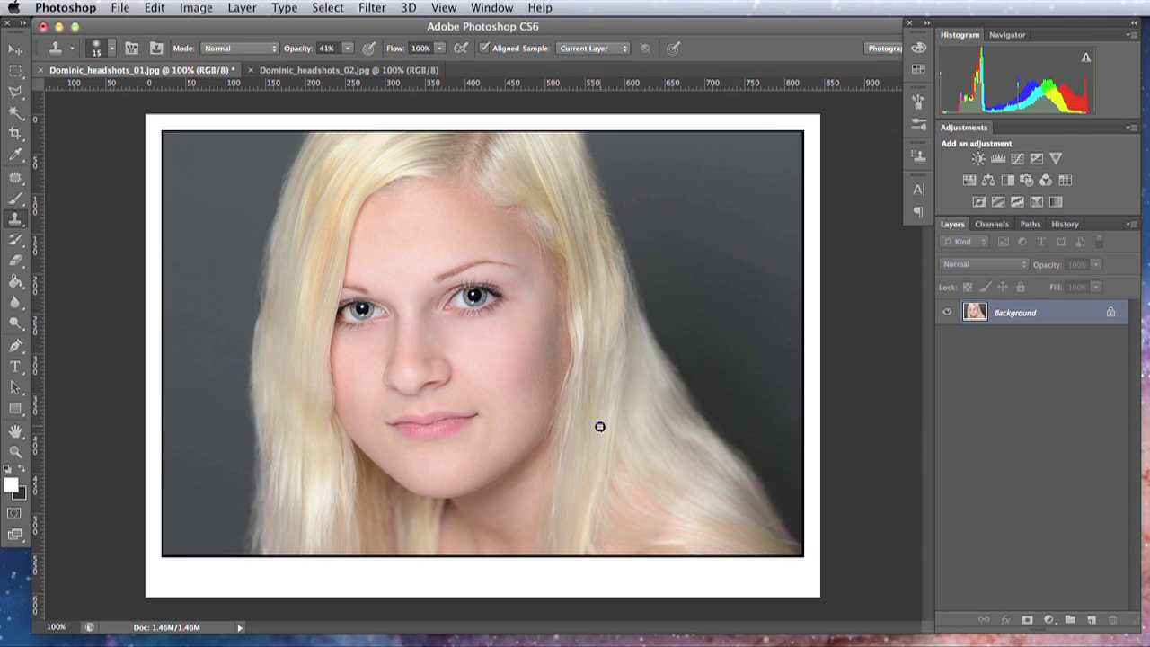
click(15, 366)
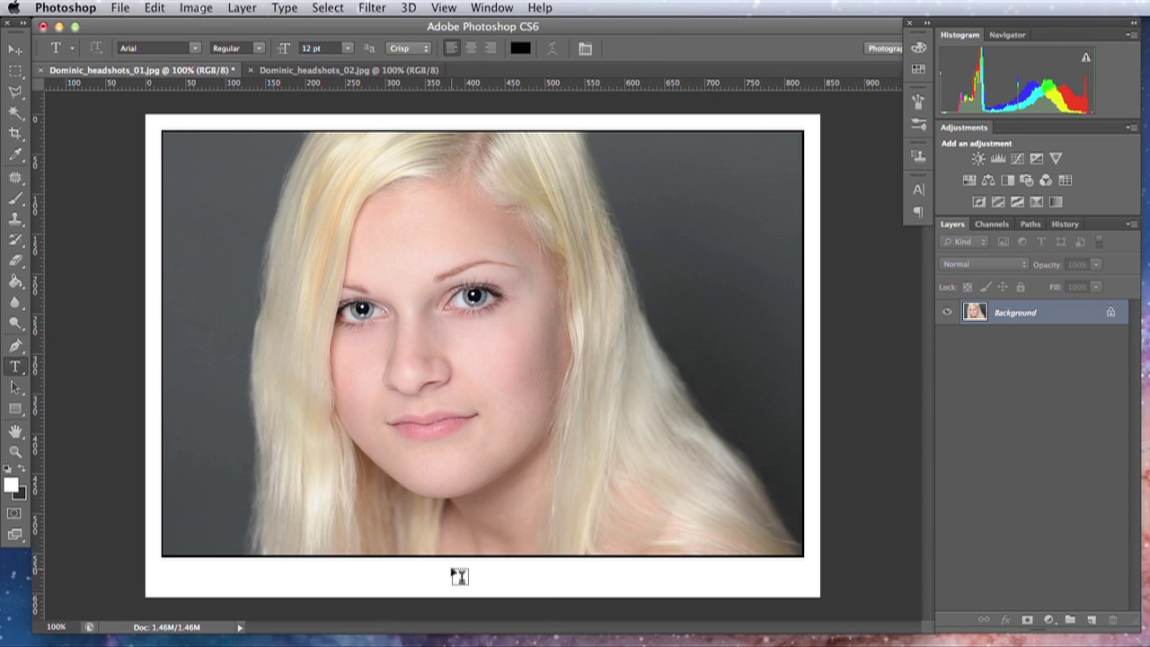
click(433, 573)
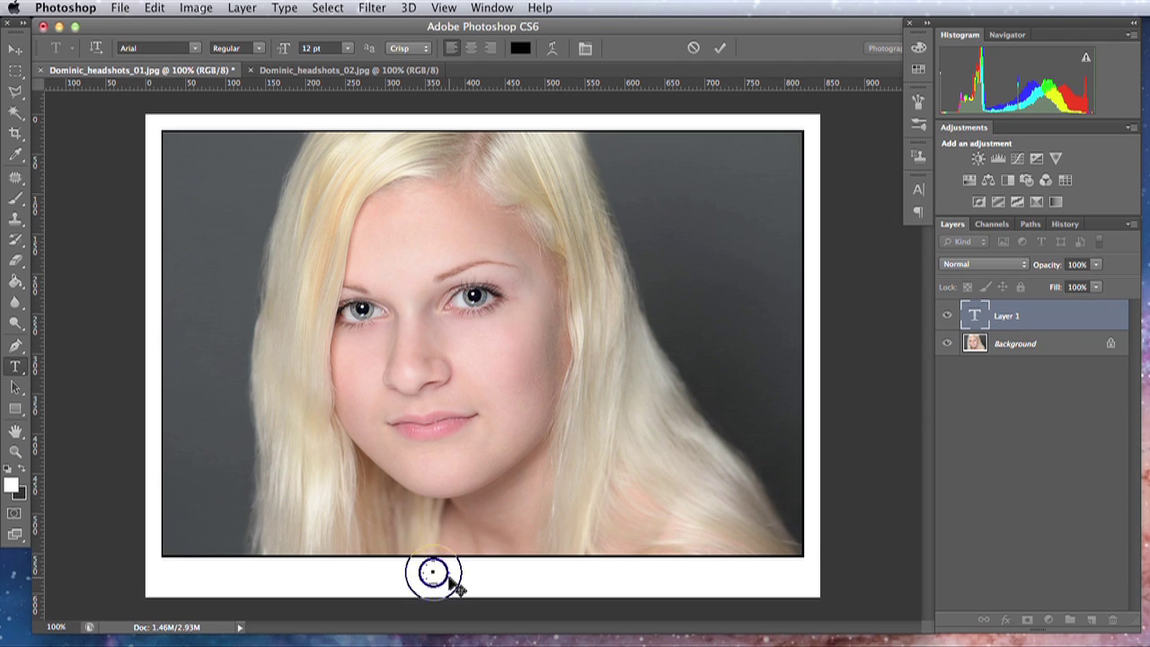
click(347, 47)
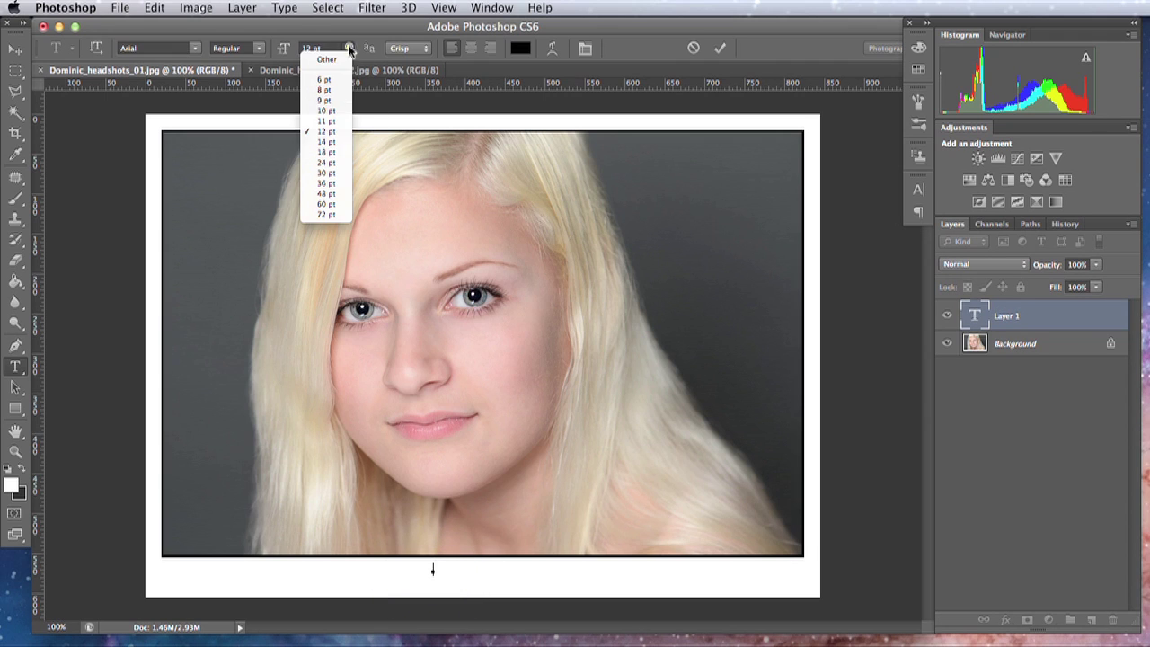
click(327, 152)
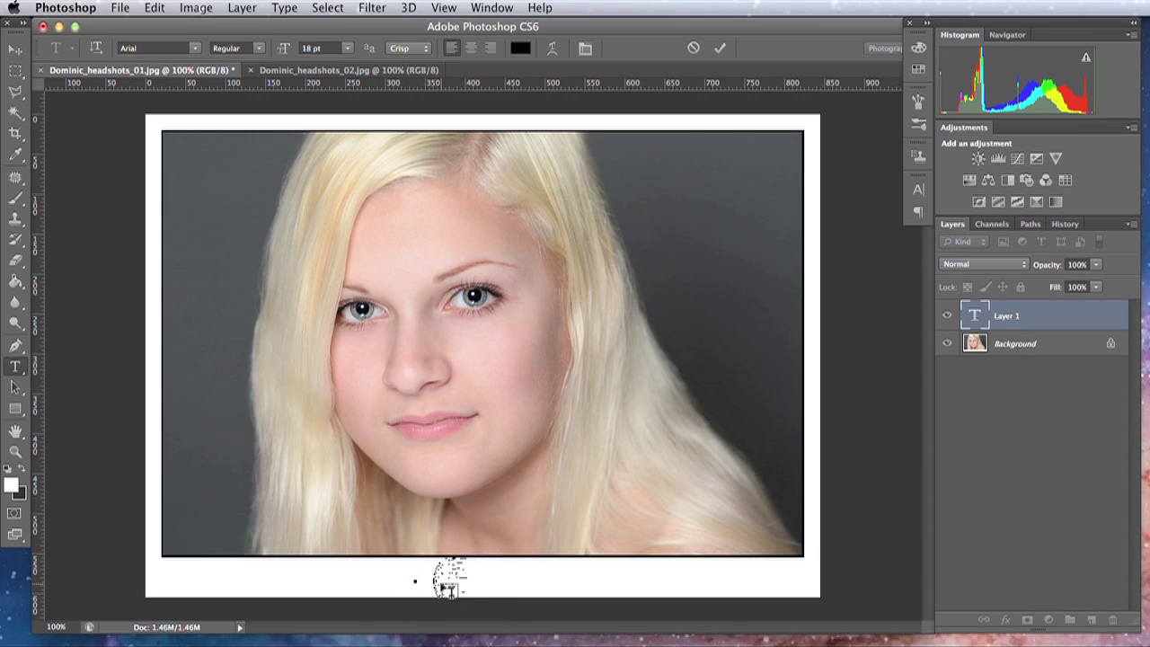
text(Easy Exposure)
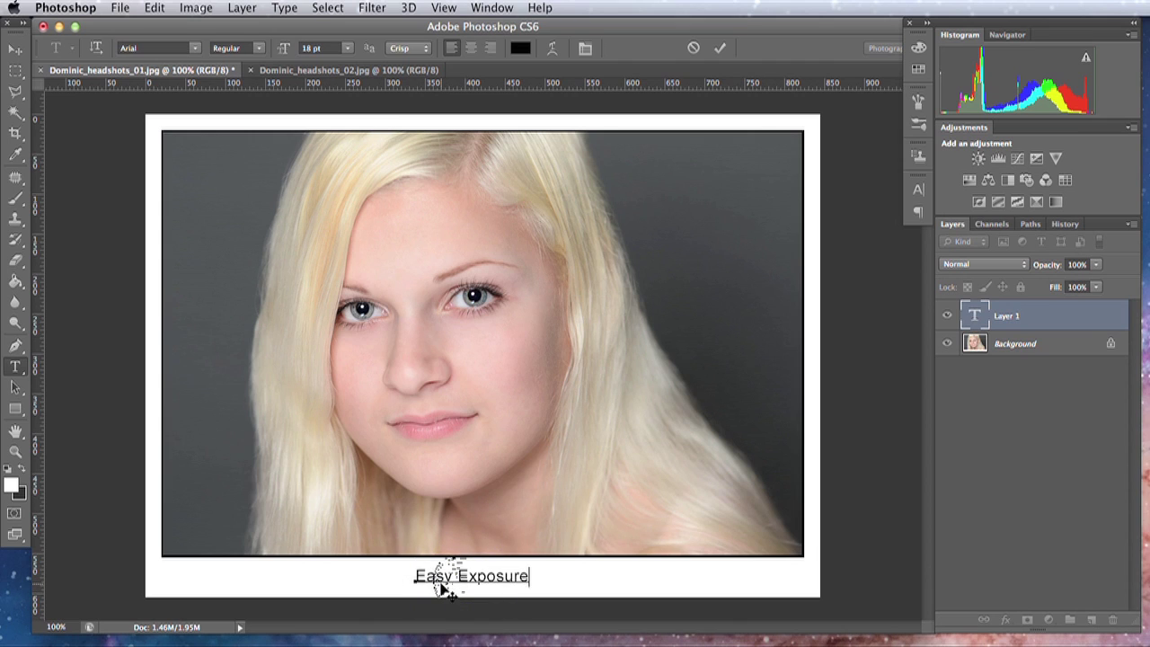
Make the caption 24 pt Bold and shift it slightly left.
drag(530, 576, 413, 576)
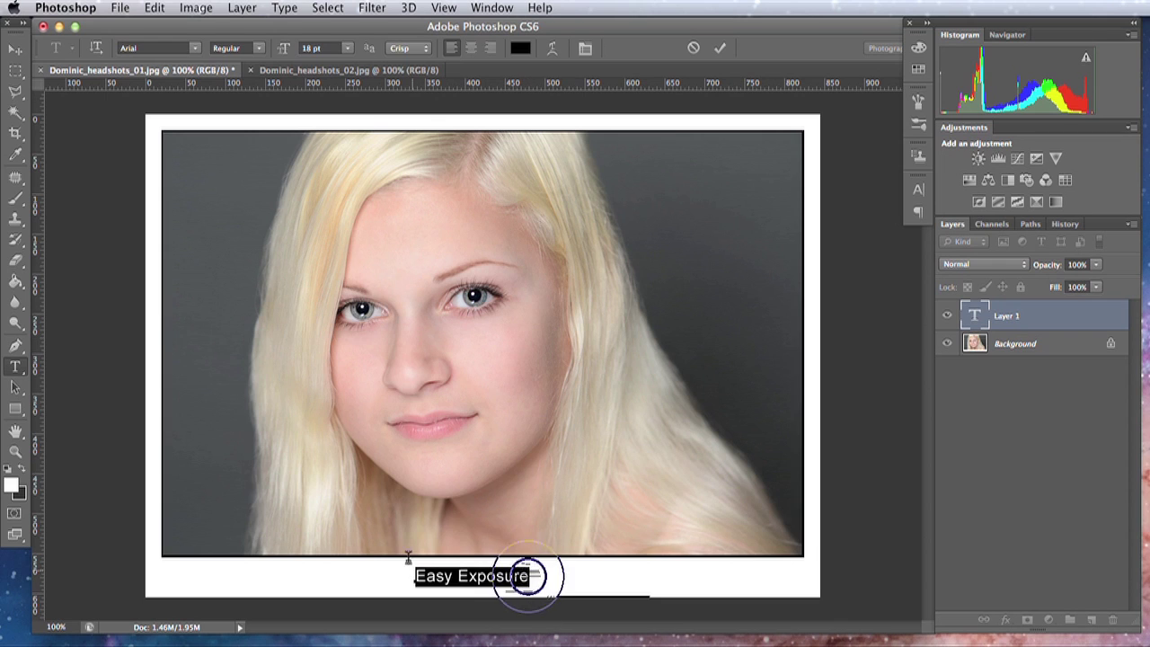
click(349, 48)
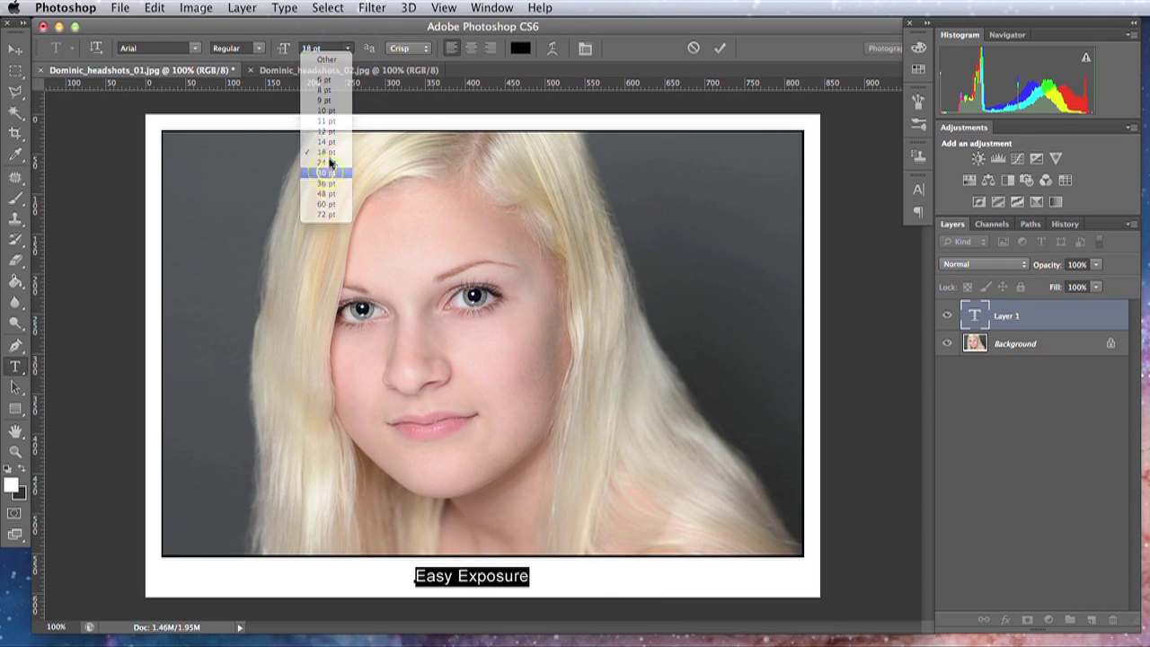
click(319, 170)
click(349, 48)
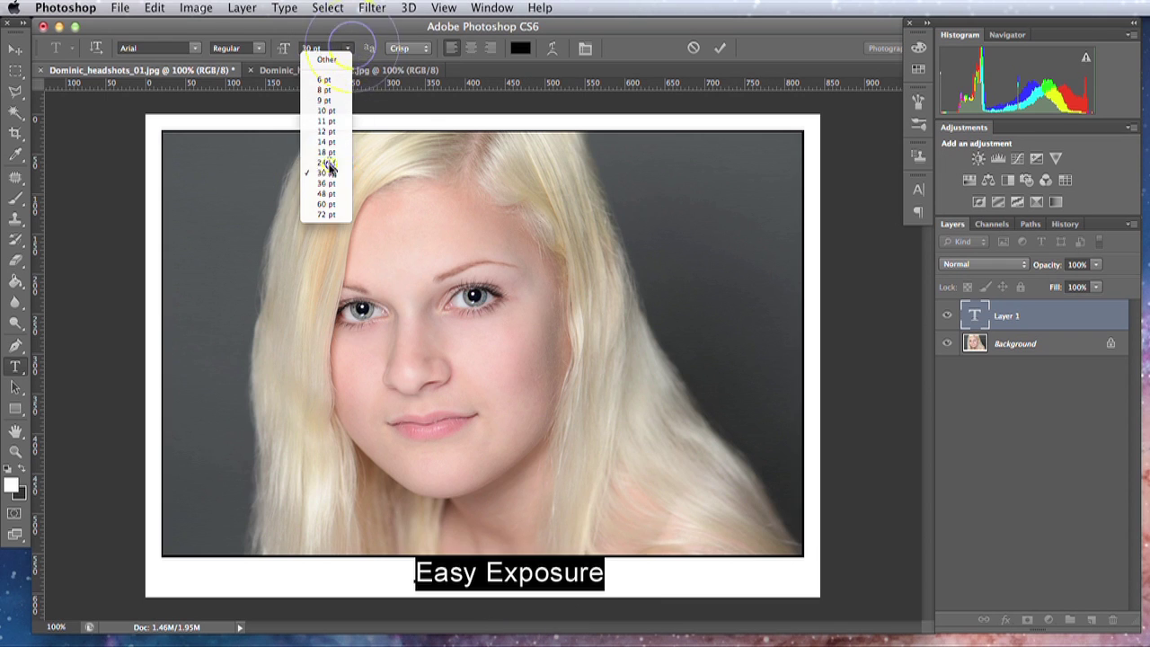
click(323, 160)
click(259, 48)
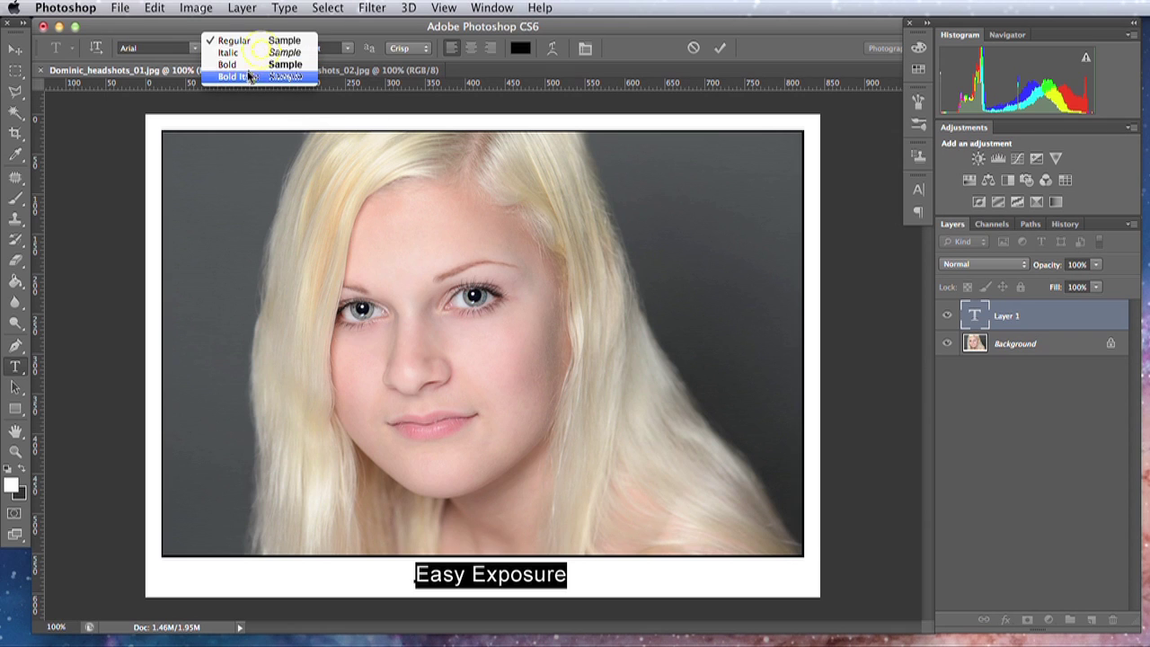
click(250, 68)
drag(588, 603, 575, 603)
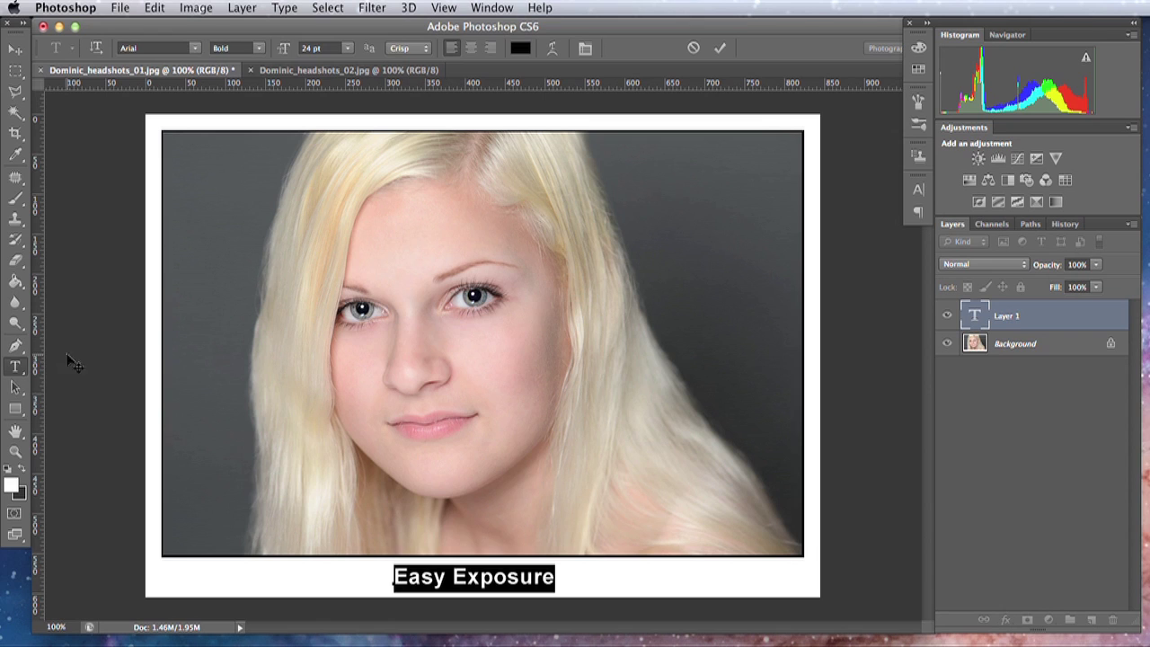
Commit the Easy Exposure caption text.
click(13, 390)
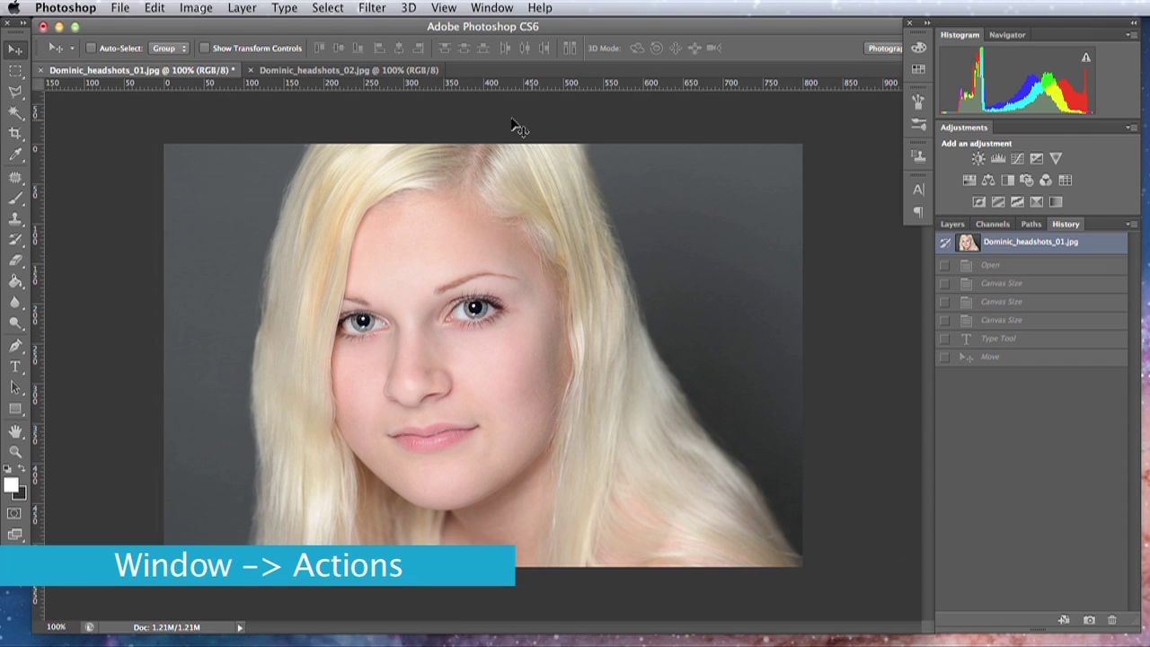
Show the Actions panel, dock it beside Adjustments and enlarge it.
click(494, 8)
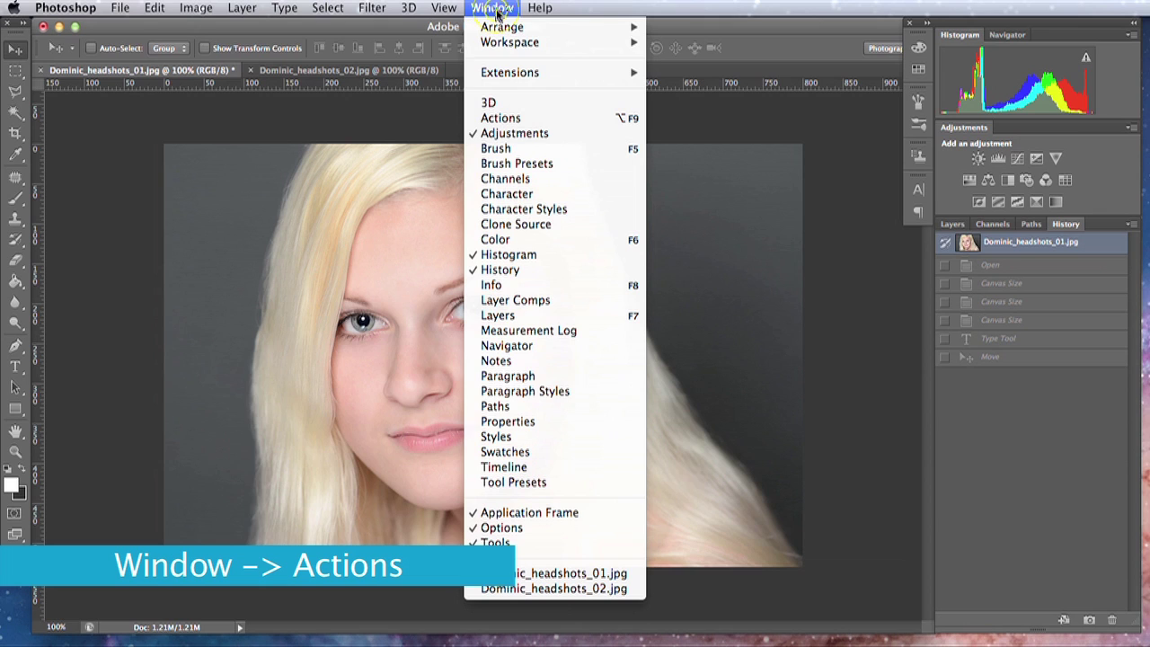
click(488, 120)
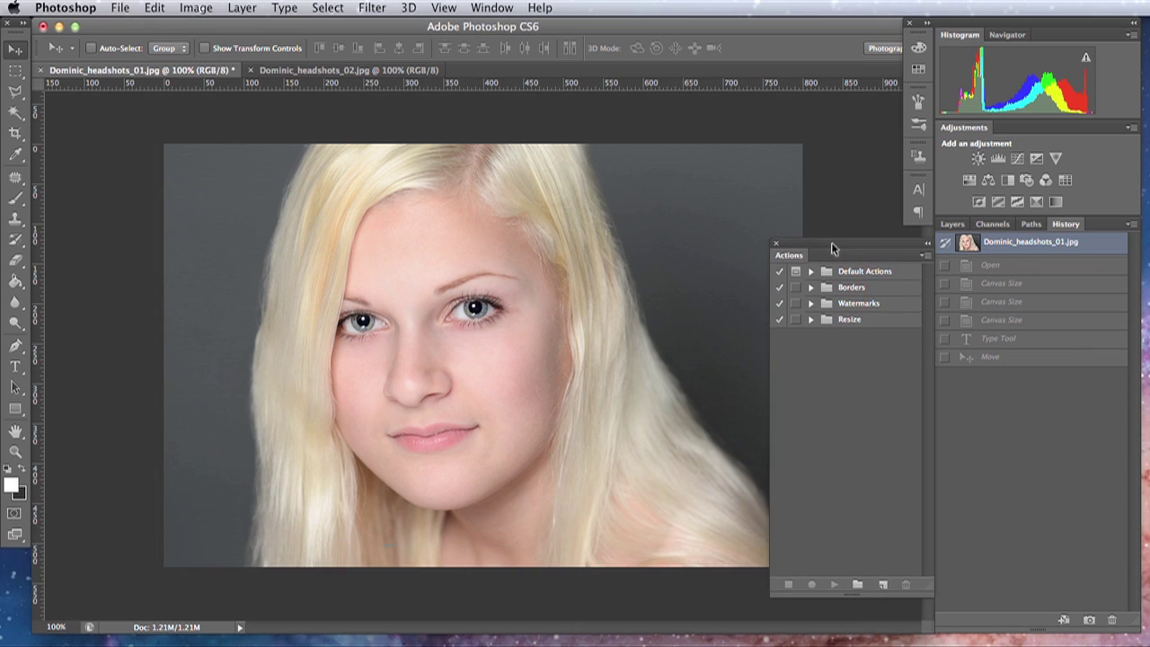
drag(814, 239, 1051, 128)
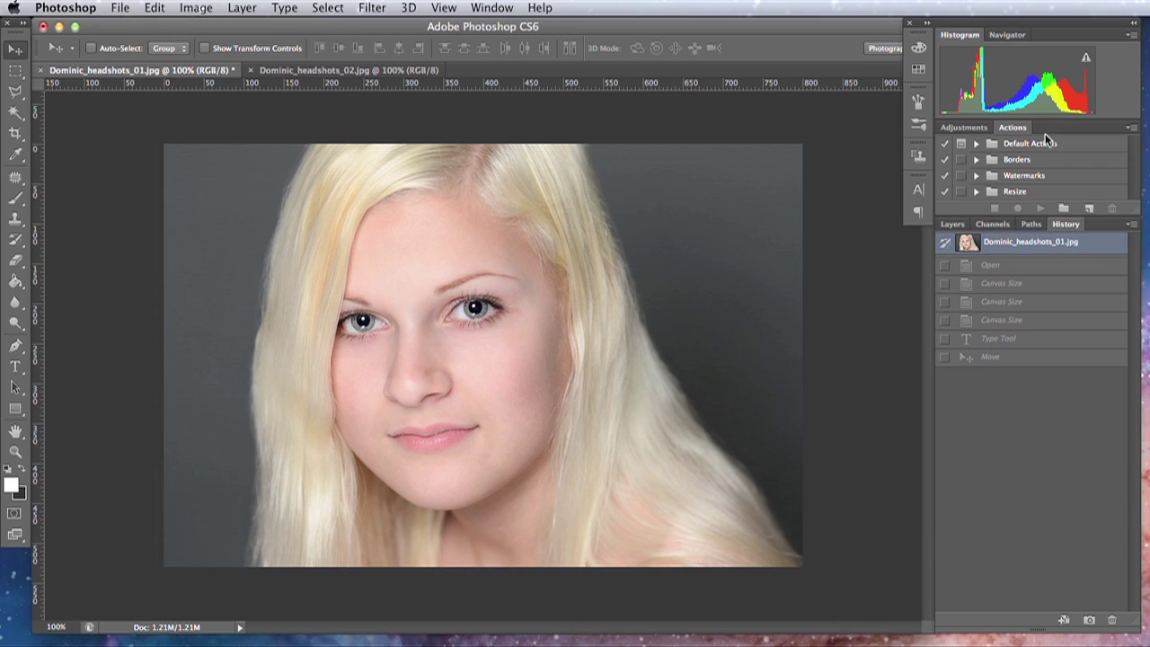
drag(1102, 217, 1106, 306)
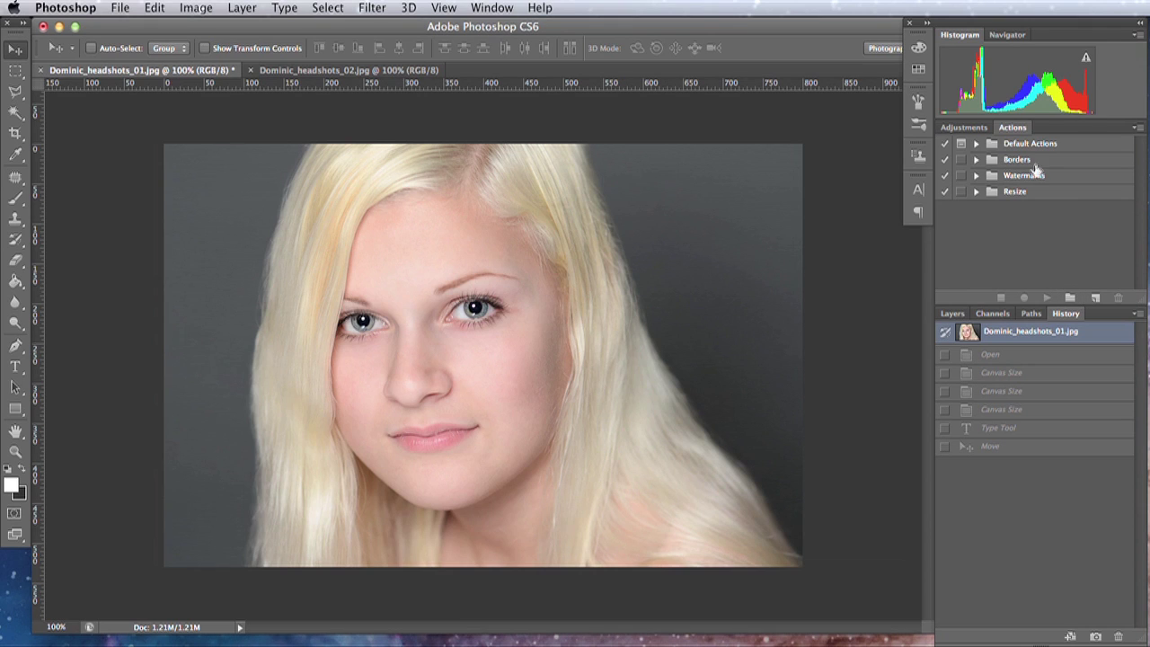
Create a new action set named 'Frames'.
click(1071, 297)
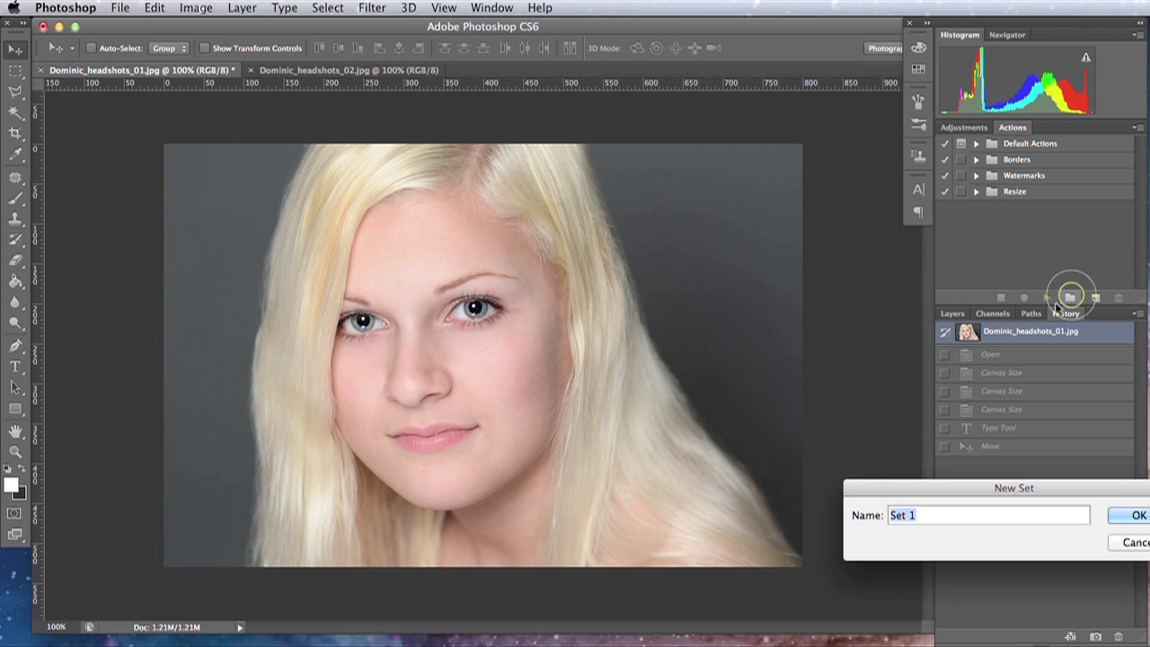
drag(931, 481, 811, 447)
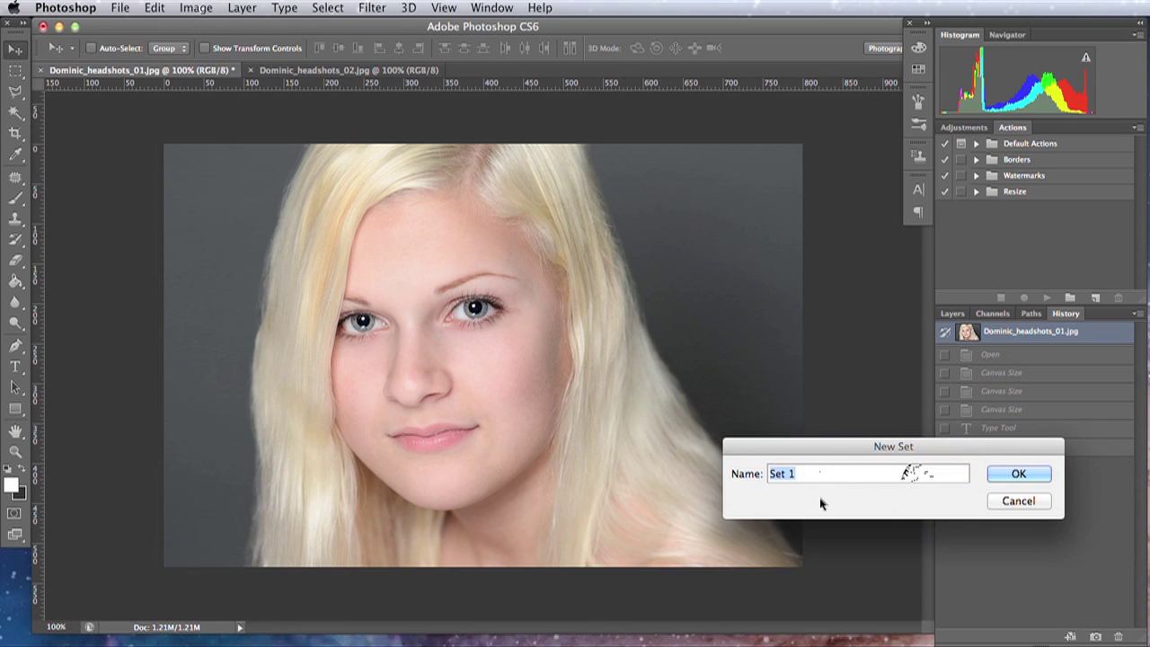
text(Frames)
click(1015, 474)
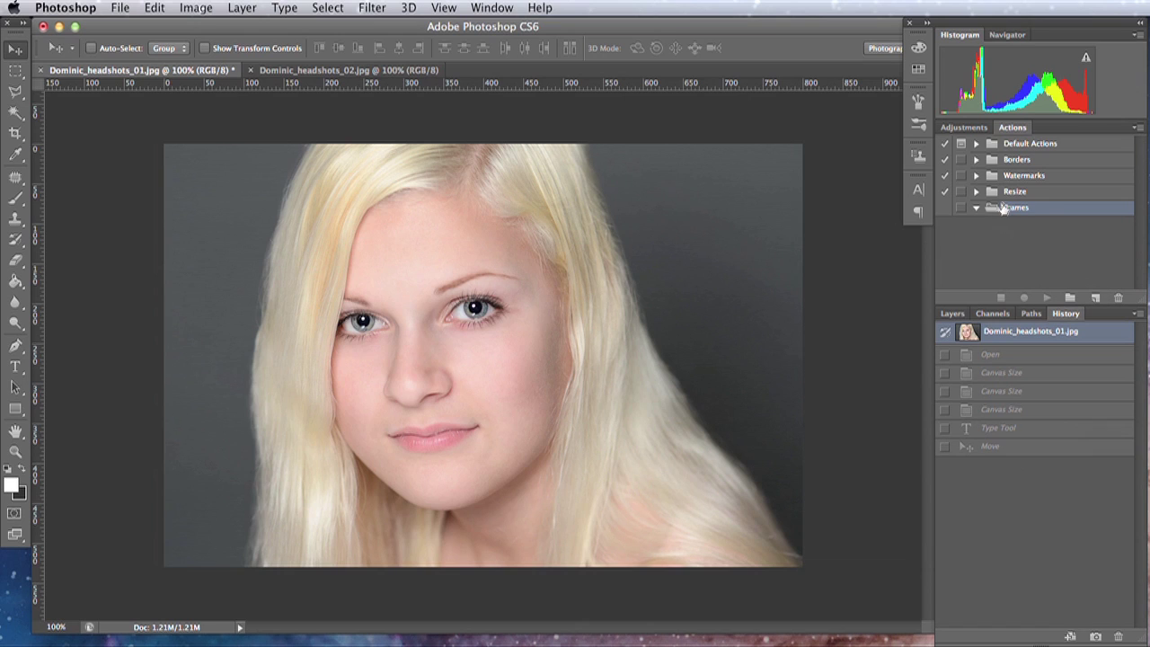
Create a 'White Frame' action in the Frames set and start recording.
click(1095, 299)
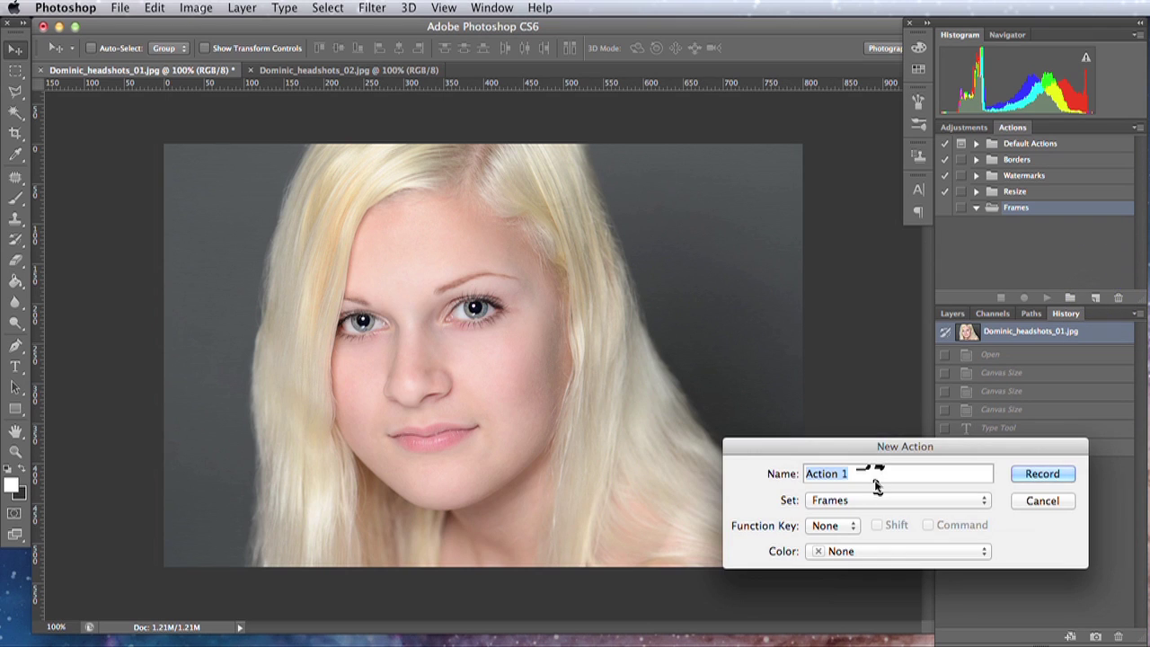
text(White)
text(Frame)
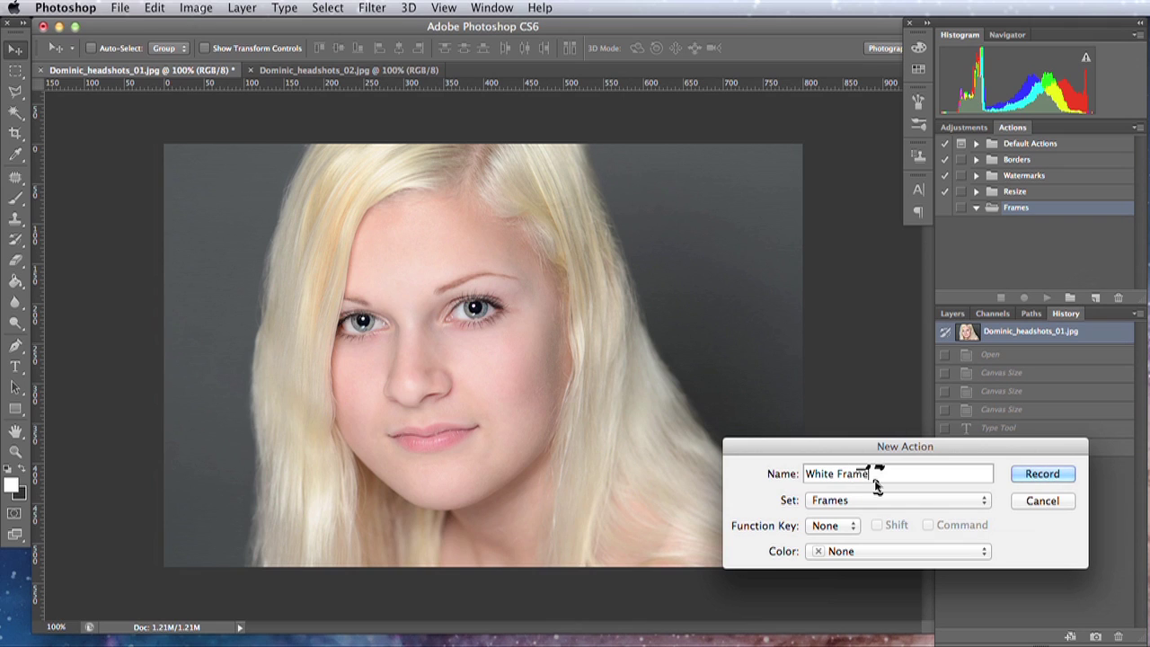
click(1023, 478)
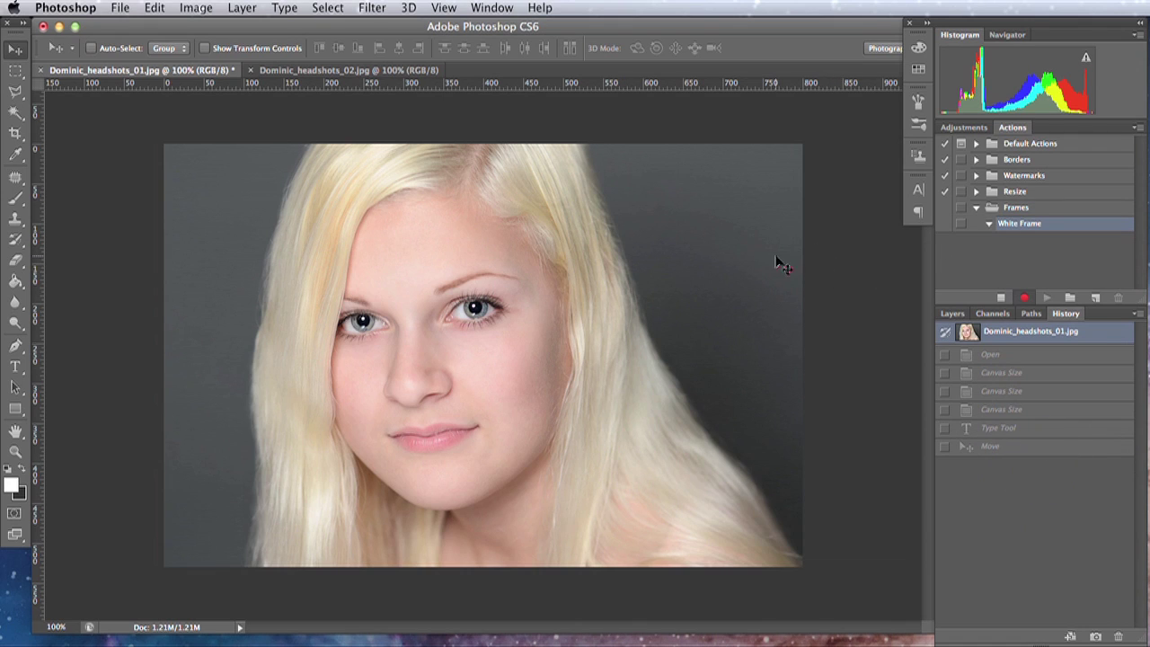
click(198, 7)
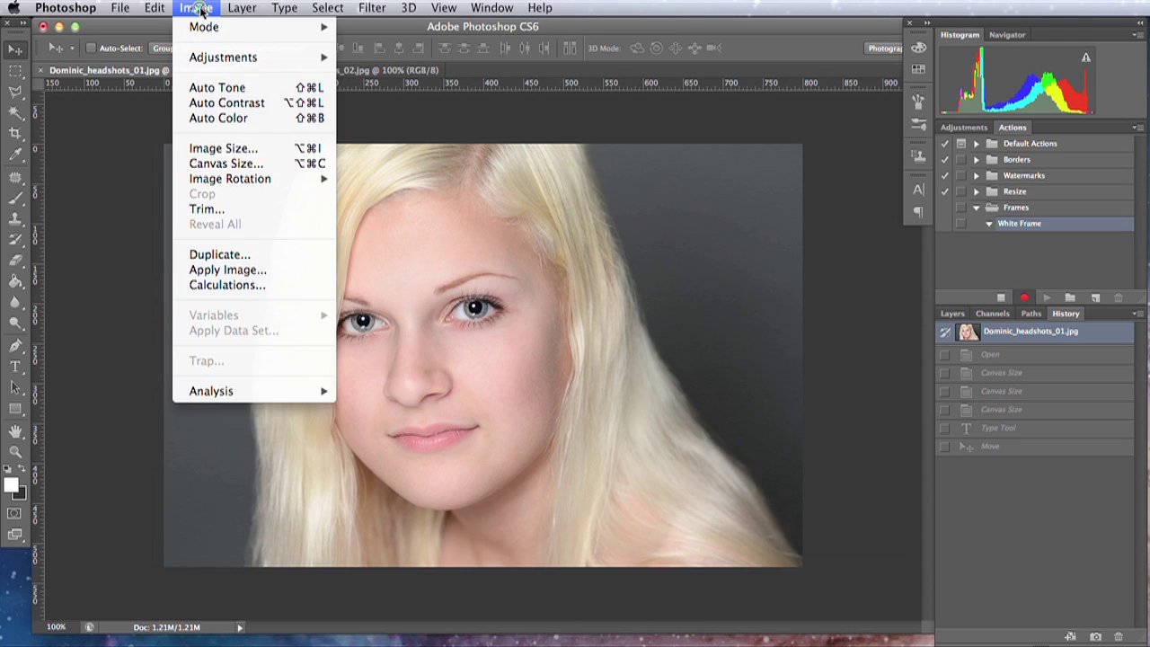
Record a relative 5 × 5 pixel canvas enlargement with black as the extension colour.
click(229, 163)
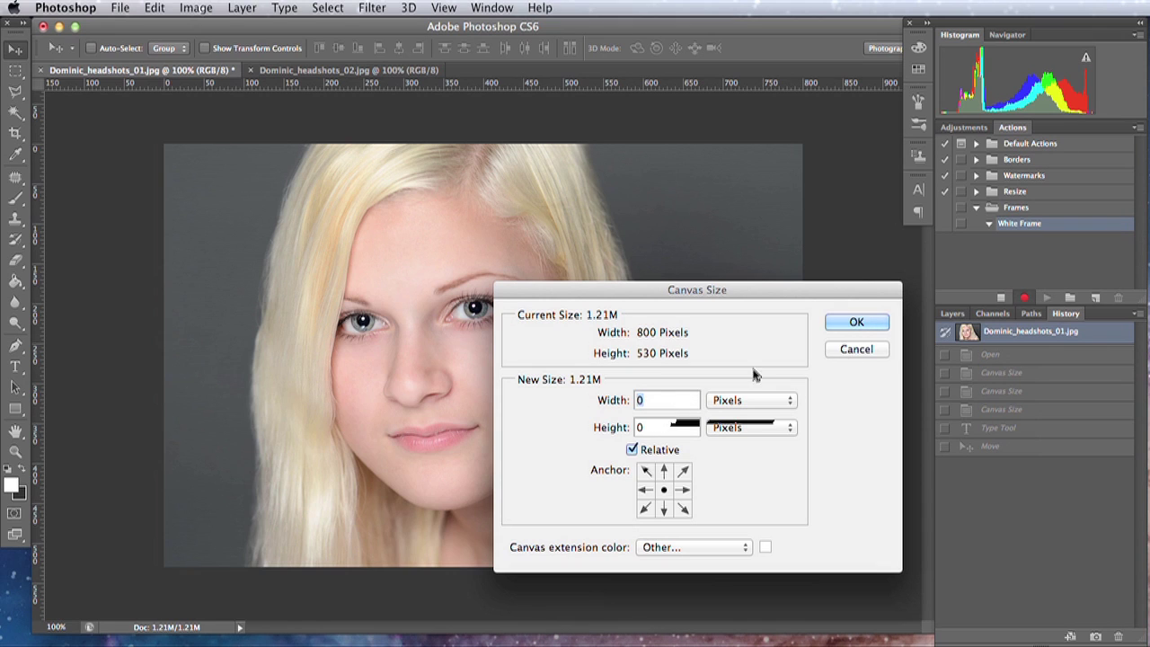
text(5)
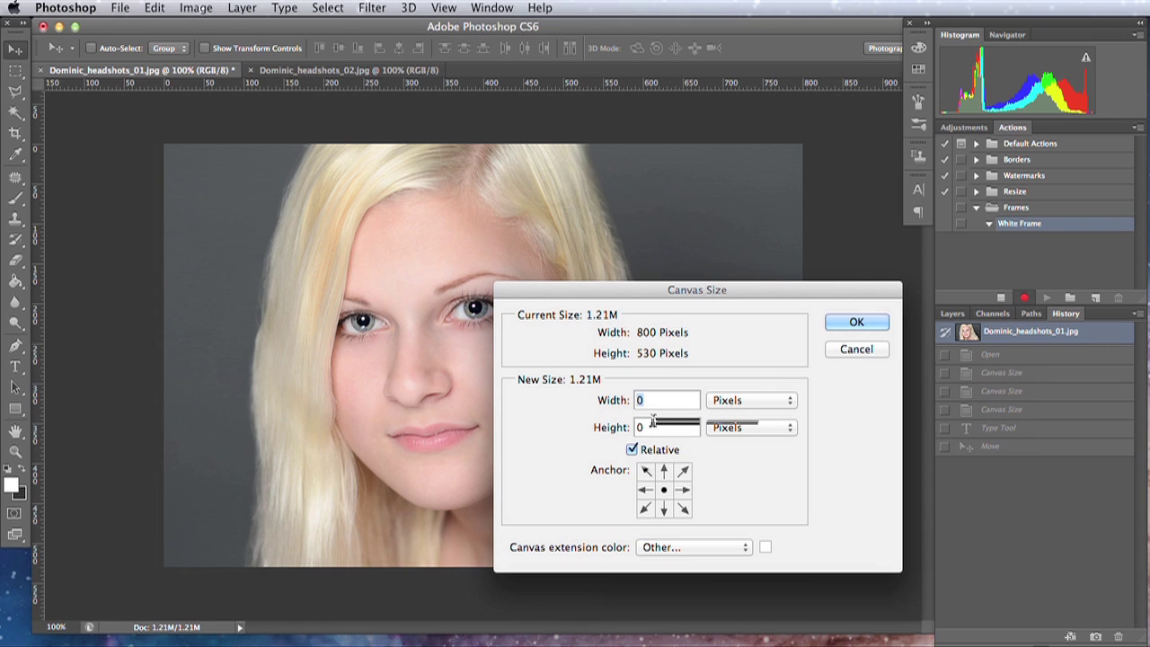
double_click(643, 427)
text(5)
click(762, 547)
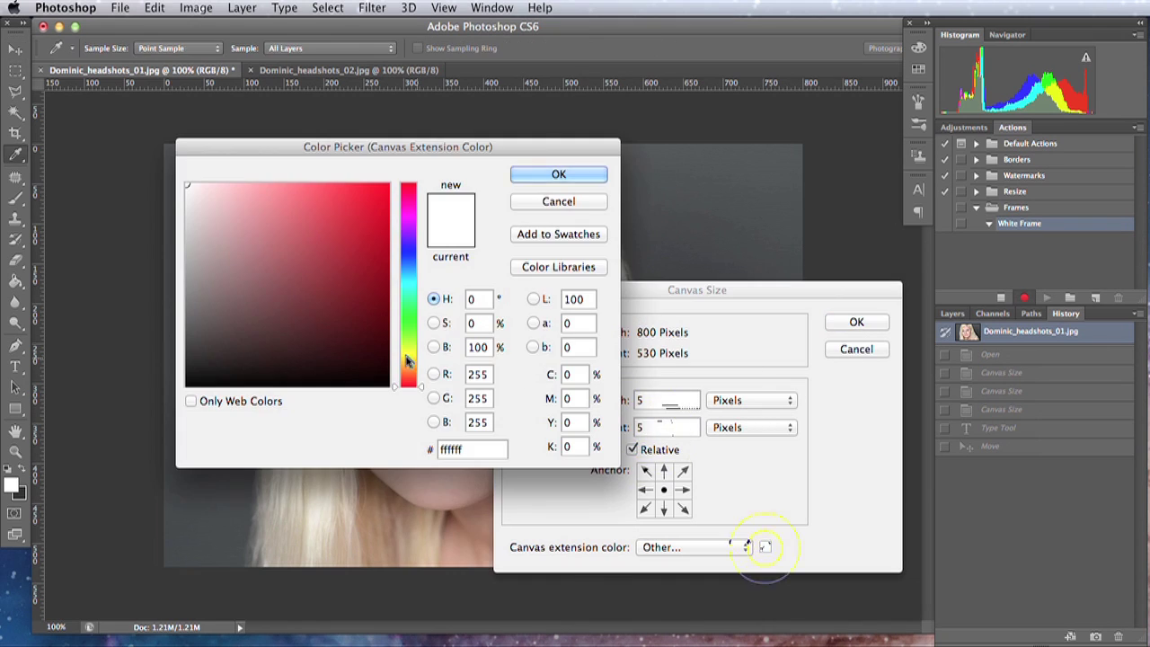
drag(202, 376, 186, 387)
click(558, 175)
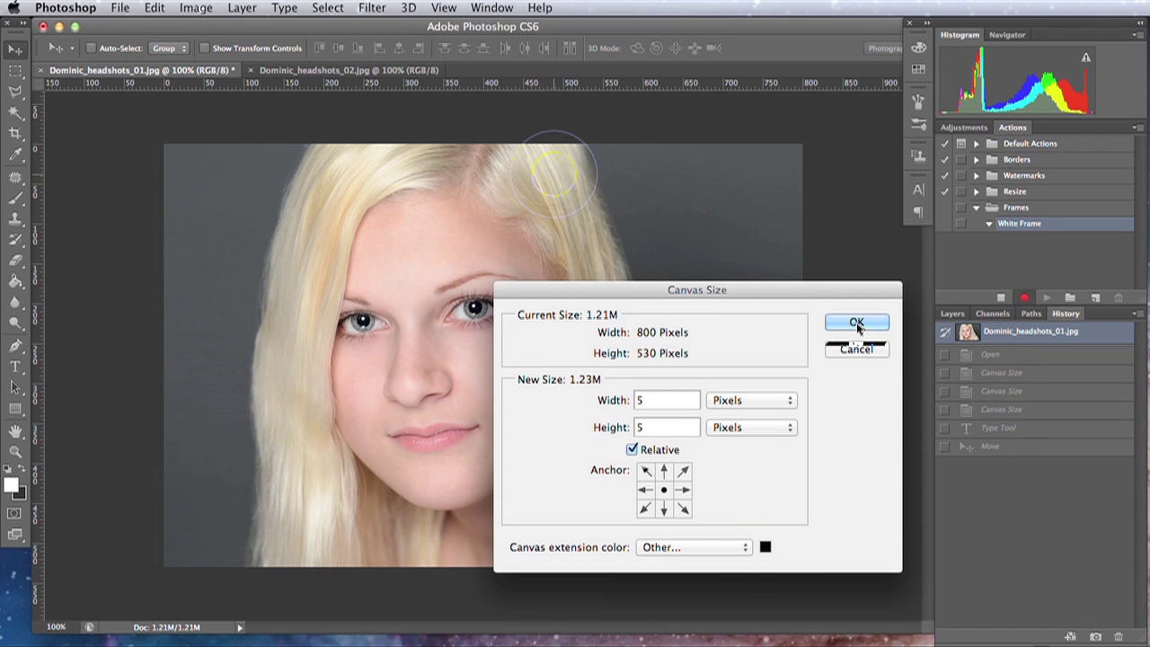
click(856, 322)
click(949, 312)
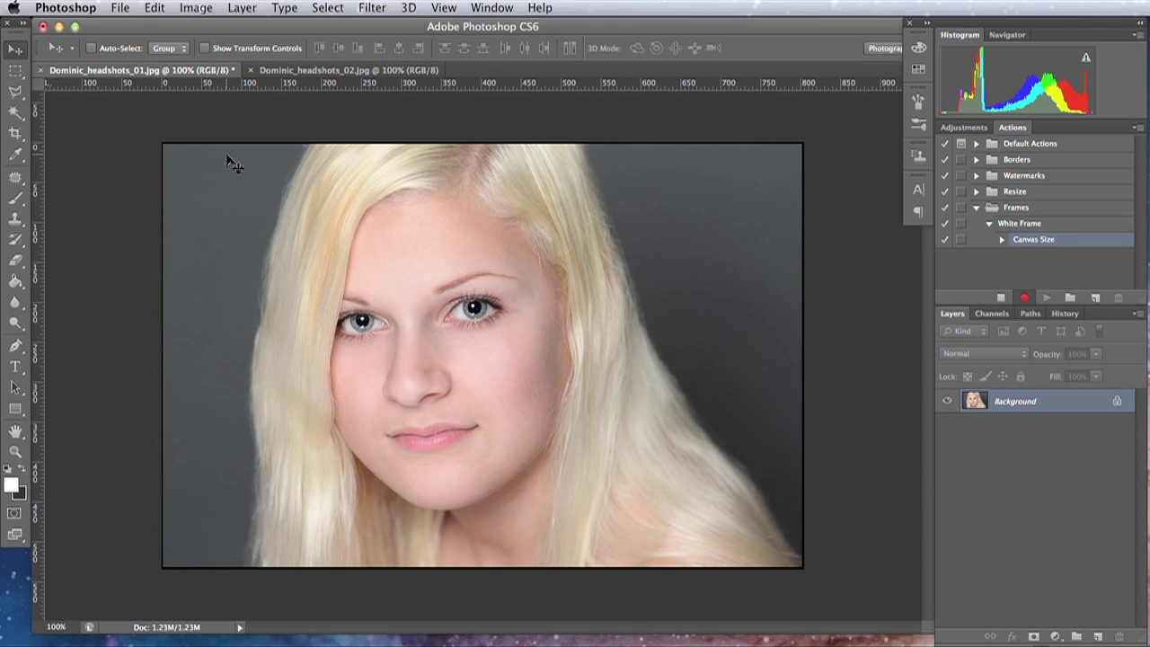
Record a relative 40 × 40 pixel canvas enlargement with a white extension colour.
click(194, 8)
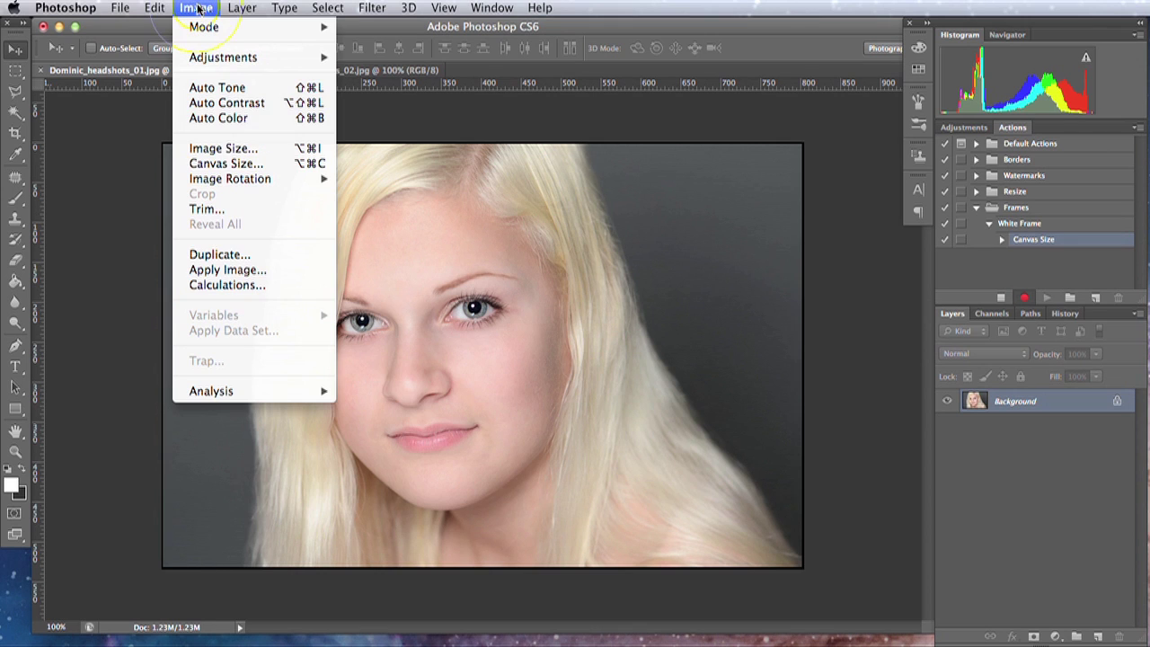
click(207, 163)
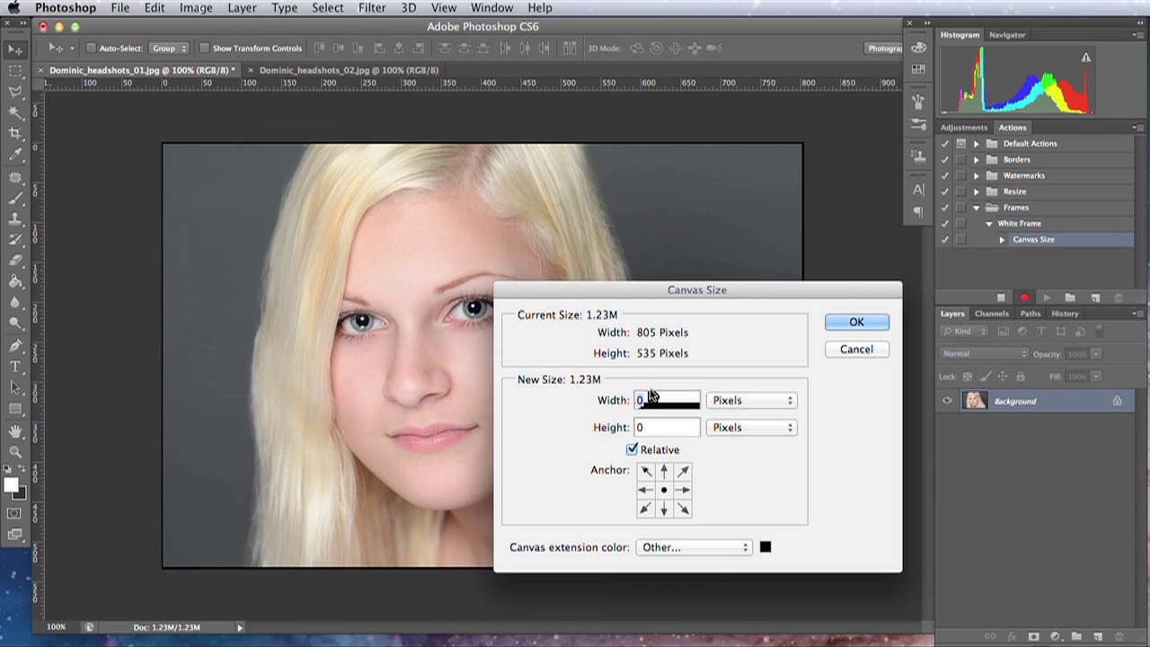
text(4)
click(639, 427)
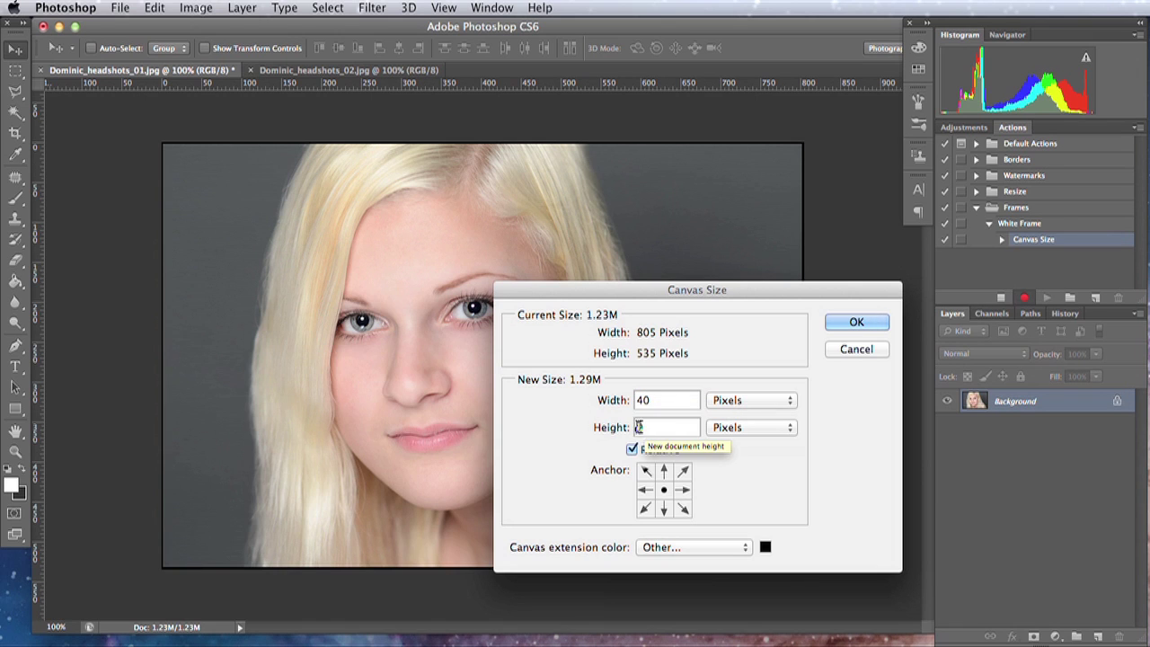
text(4)
click(745, 548)
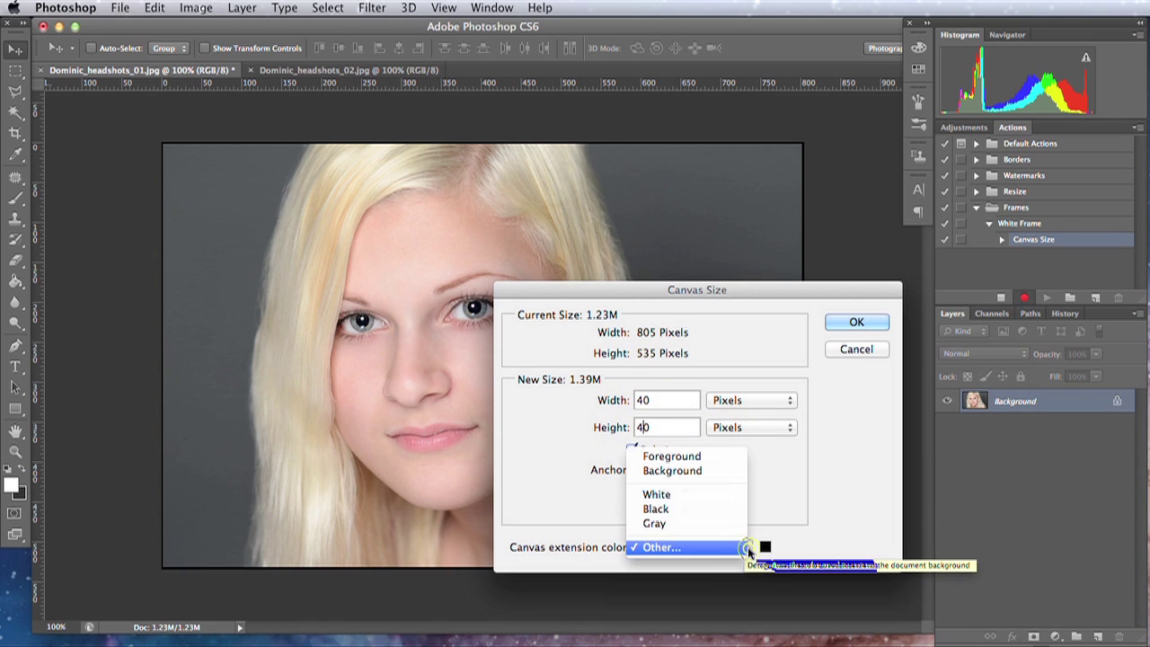
click(688, 495)
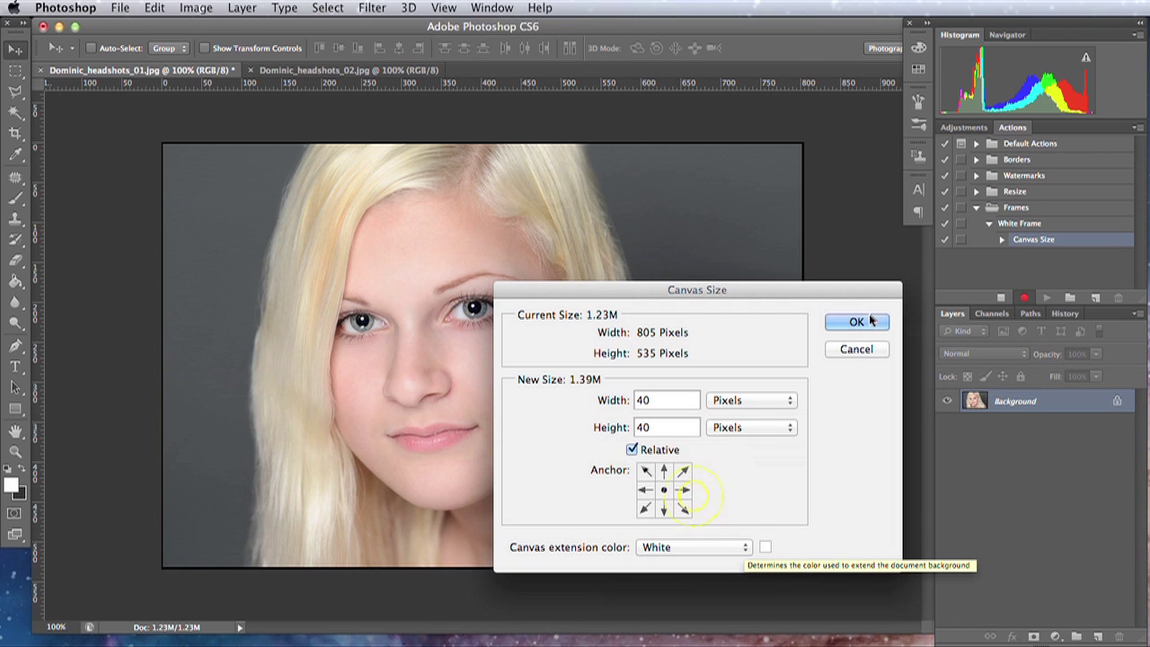
click(857, 322)
Record adding 30 pixels of canvas height anchored top-centre, extending the bottom border.
click(195, 7)
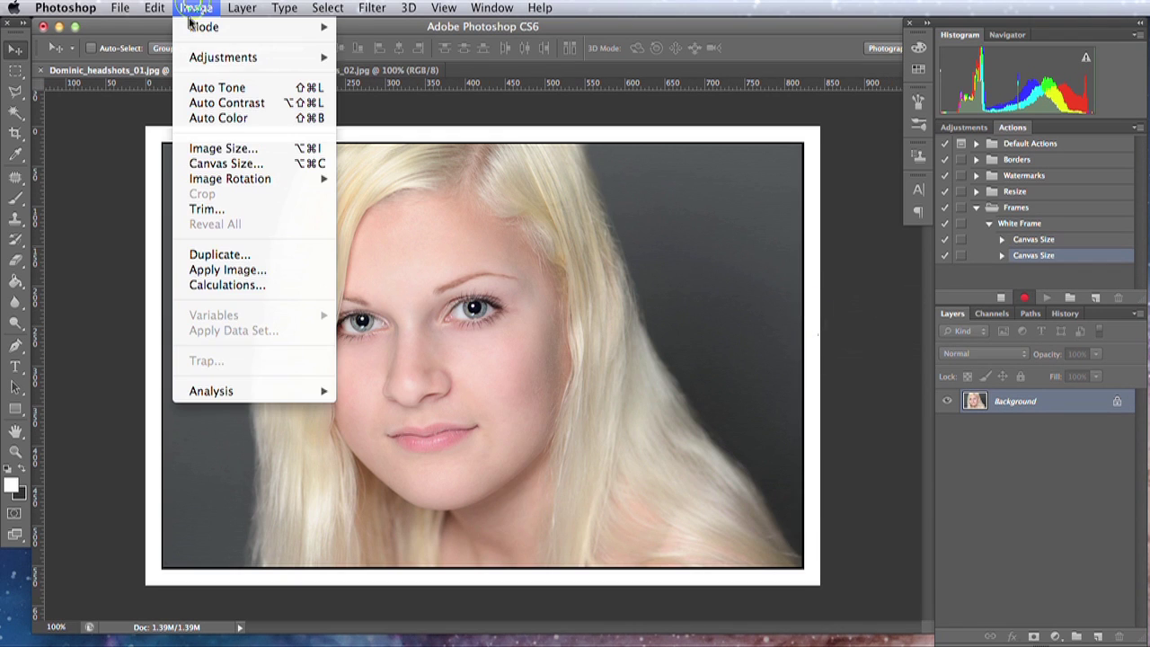
click(197, 163)
click(643, 429)
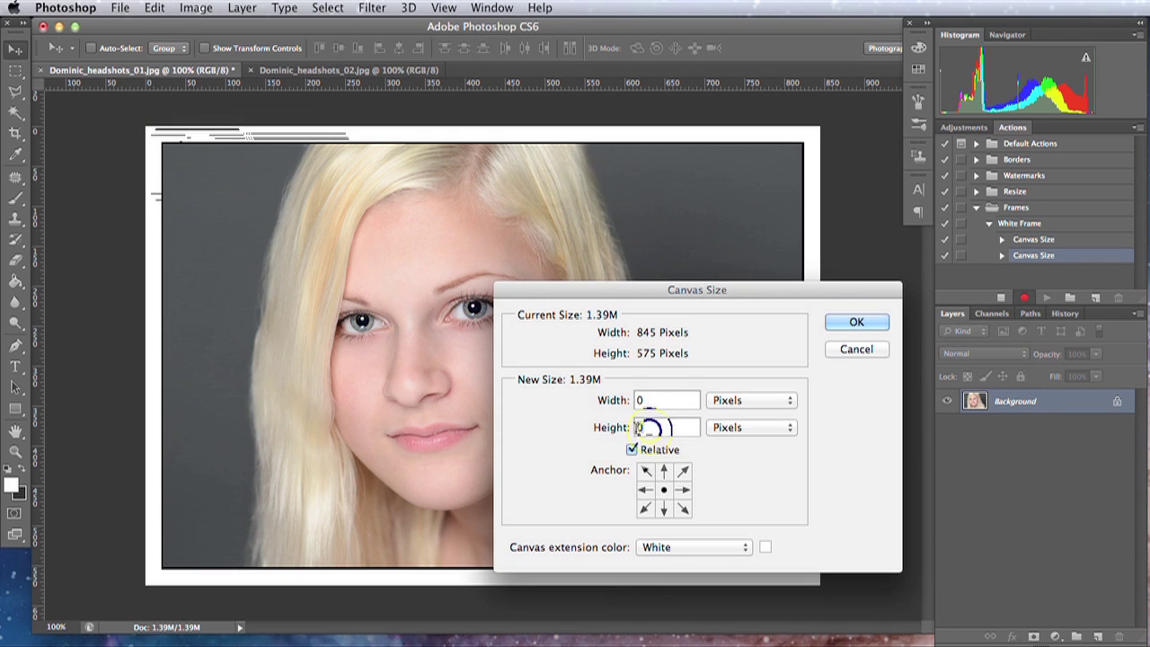
text(30)
click(664, 469)
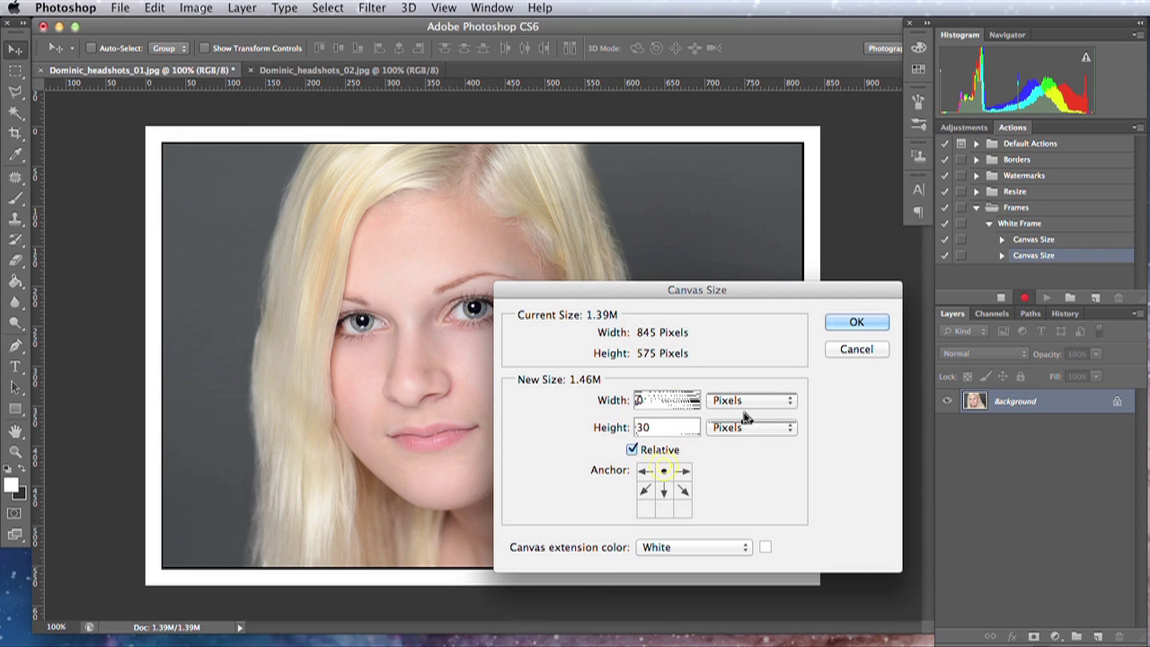
click(857, 321)
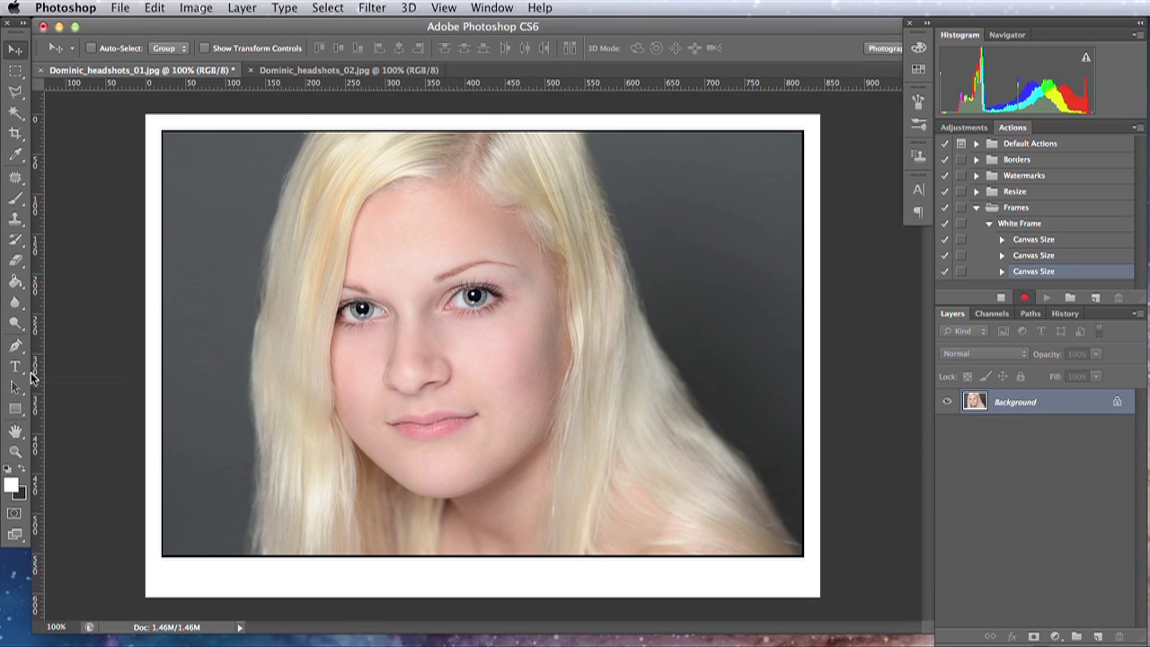
Type the caption 'Easy Exposure' in the bottom white border.
click(15, 366)
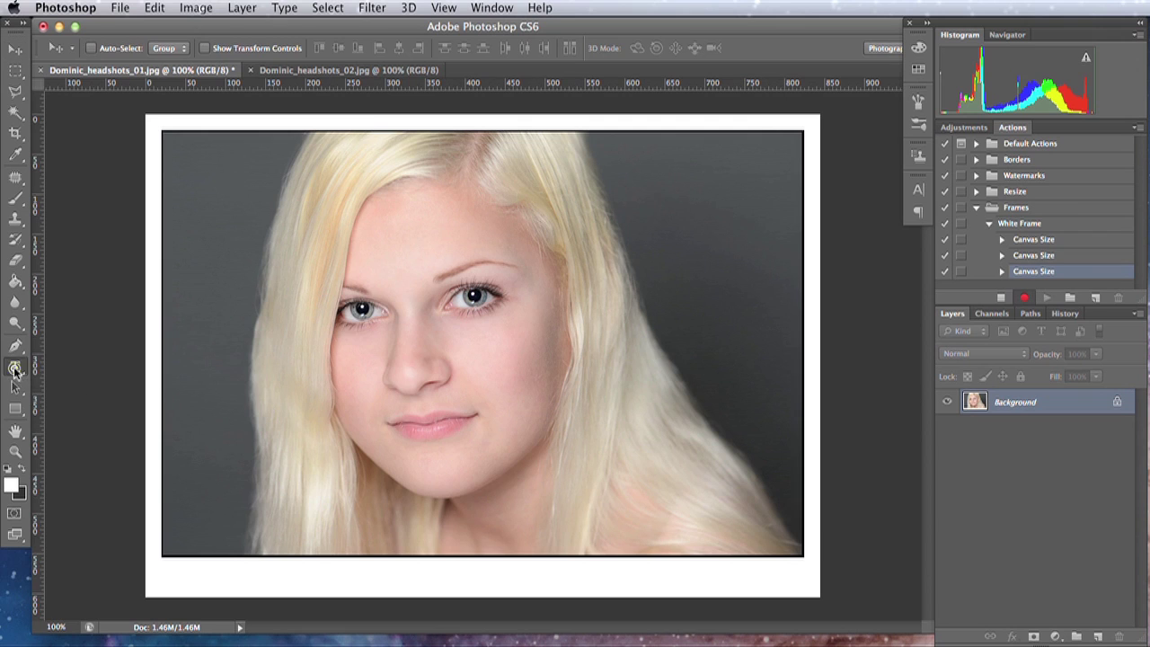
click(395, 575)
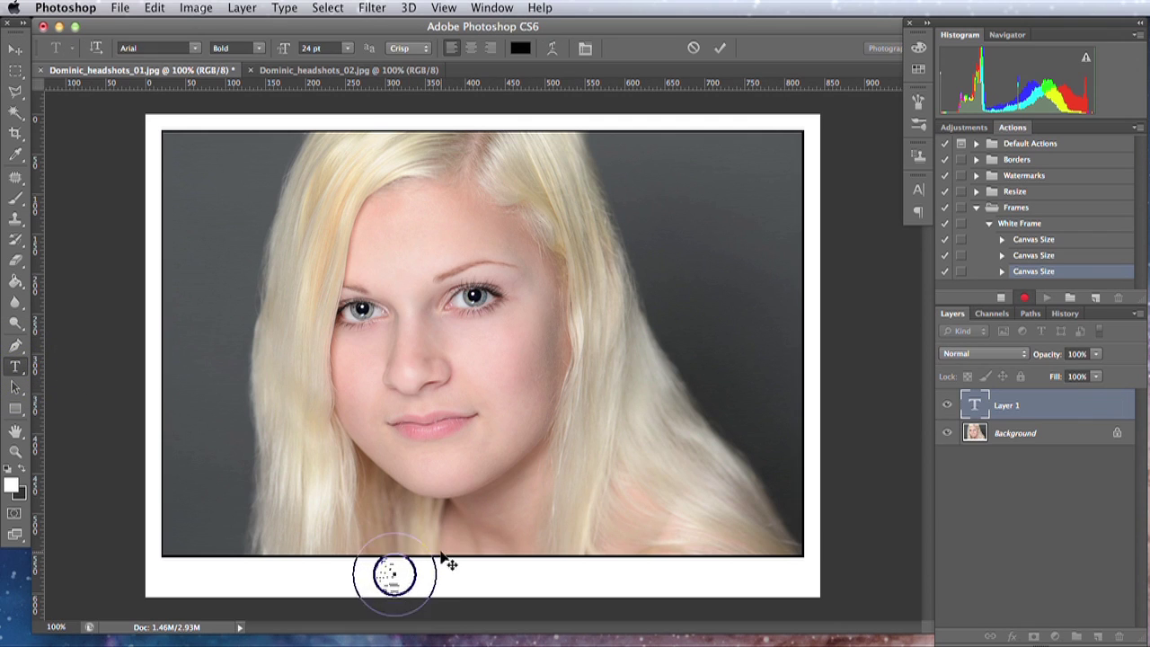
text(Easdy)
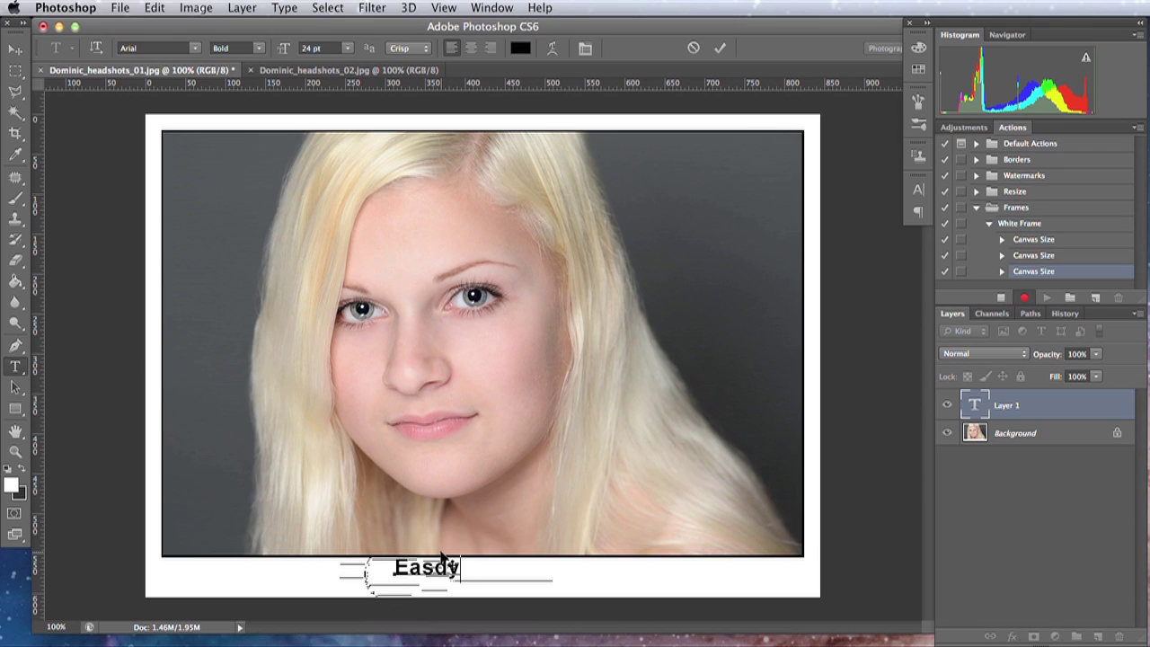
key(BackSpace)
key(BackSpace)
text(y Exposure)
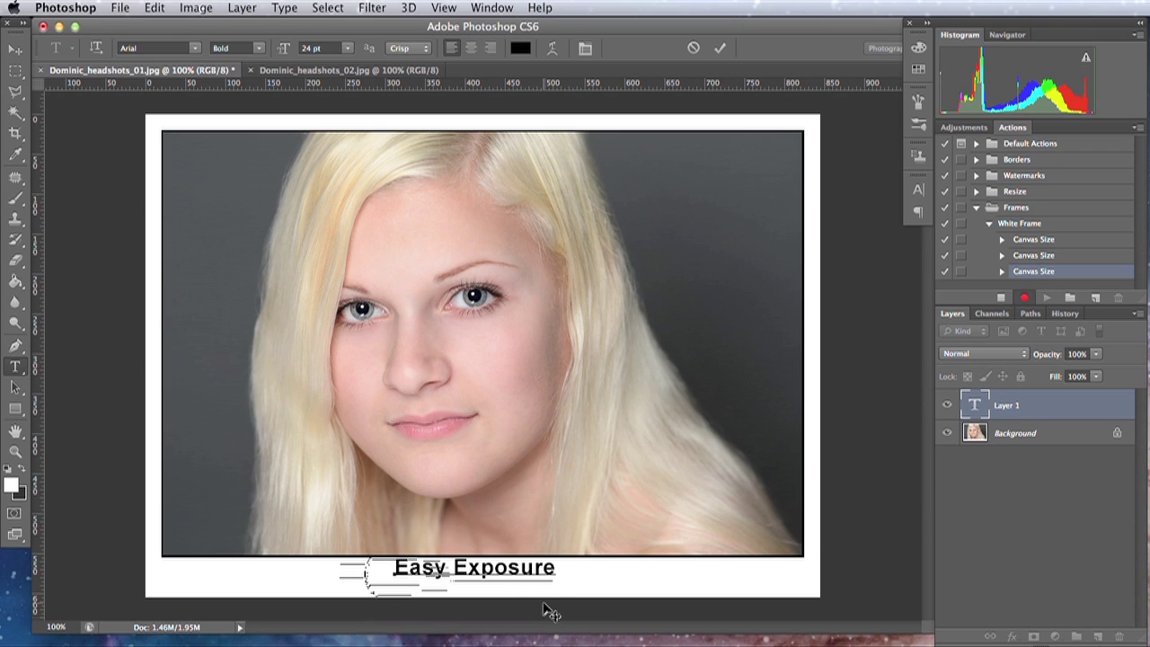
Nudge the caption down to centre it, commit it, and stop recording White Frame.
mouse_move(545, 609)
mouse_down()
mouse_move(539, 596)
mouse_move(553, 614)
mouse_up()
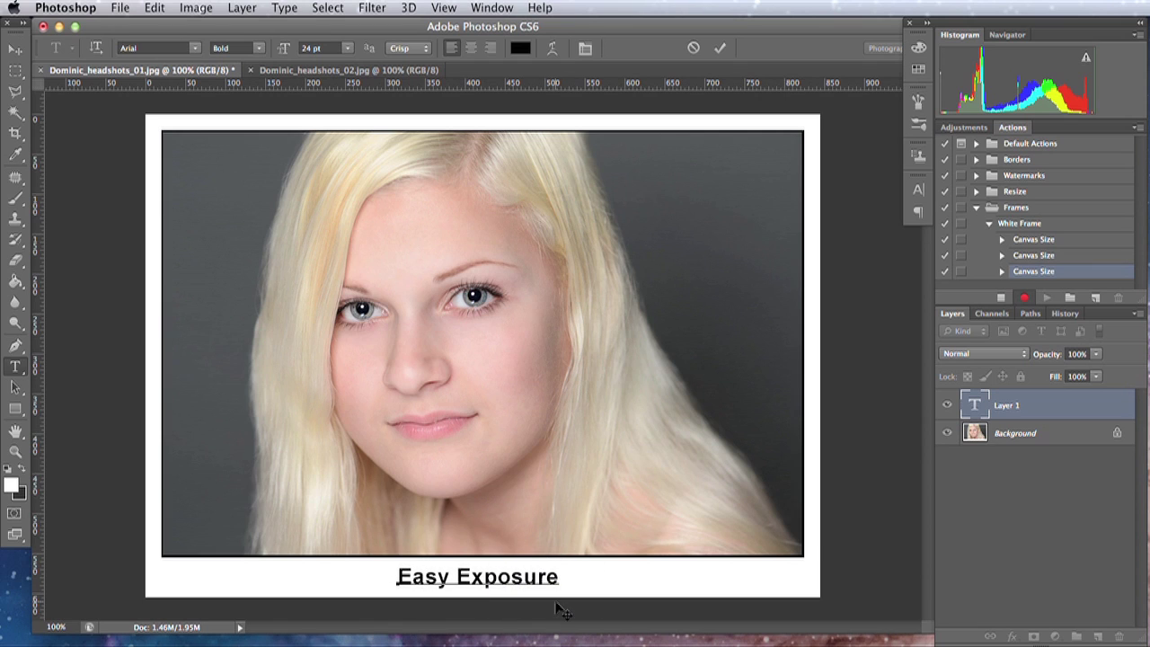
click(15, 387)
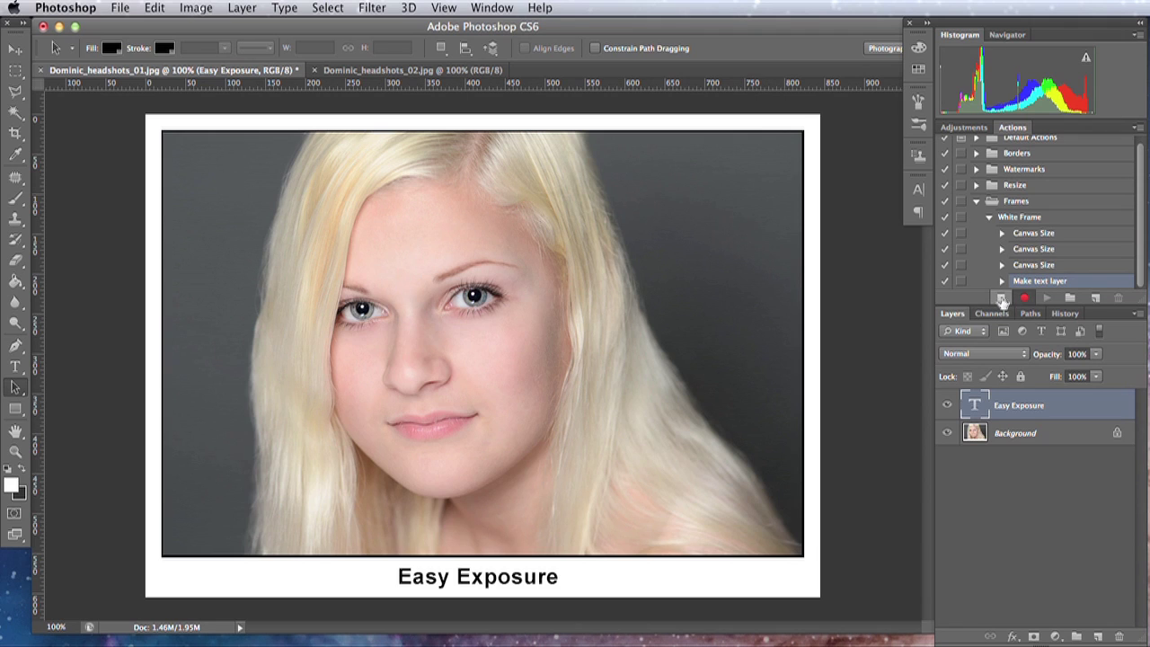
click(1001, 300)
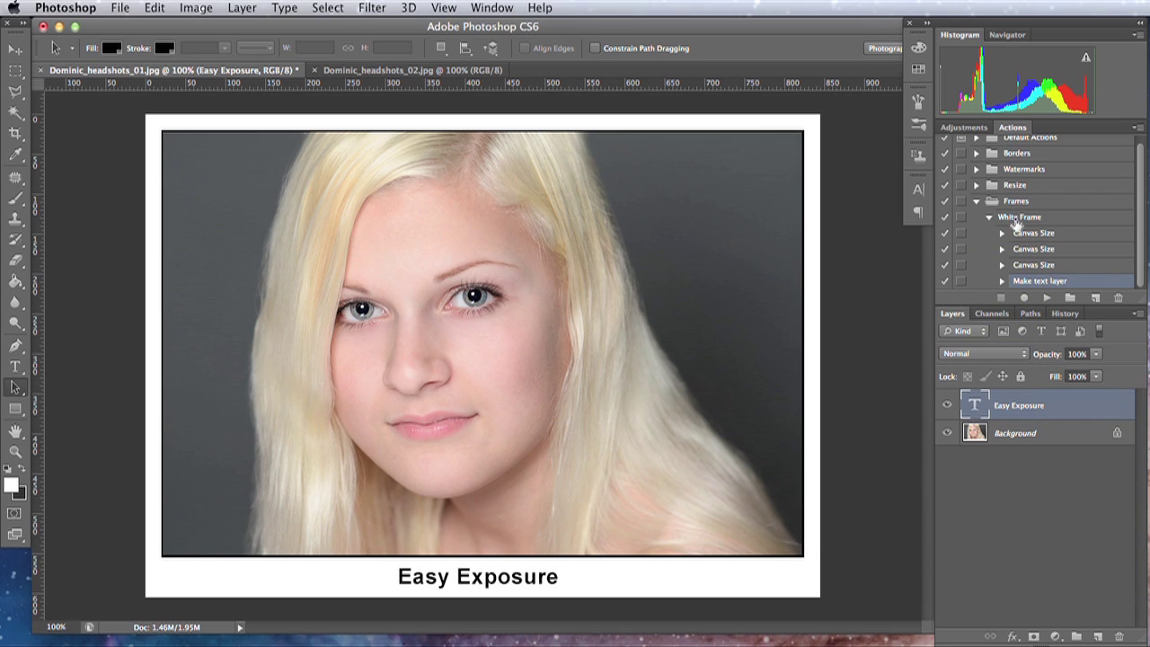
click(1138, 248)
Play the White Frame action on Dominic_headshots_02.jpg.
click(403, 71)
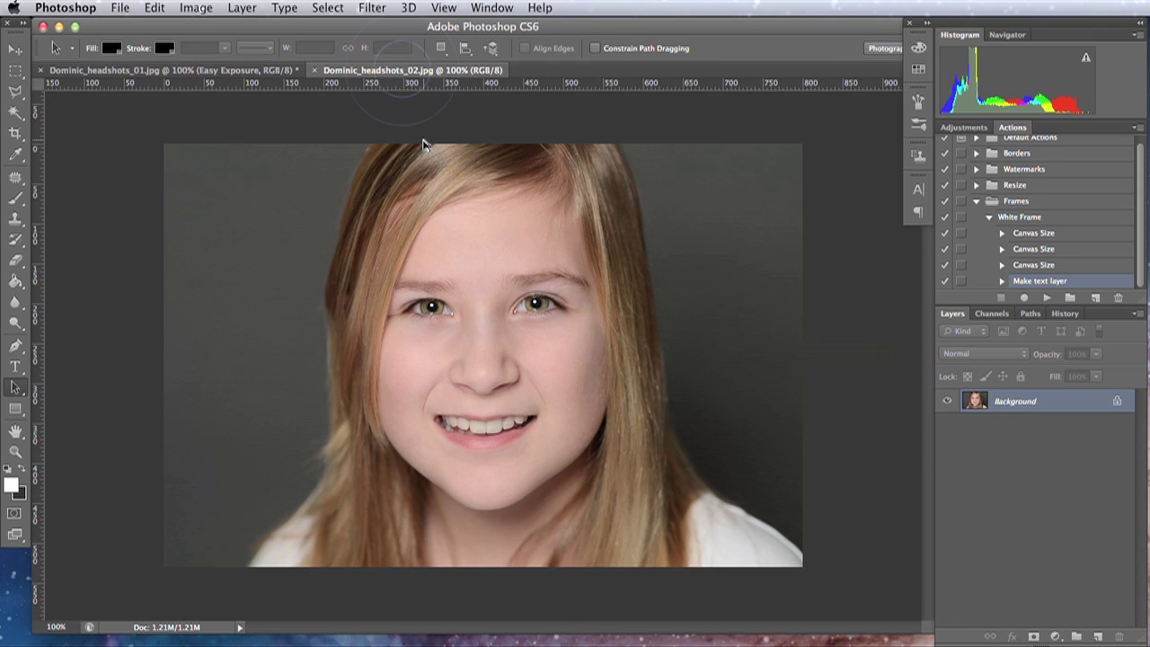
click(1010, 218)
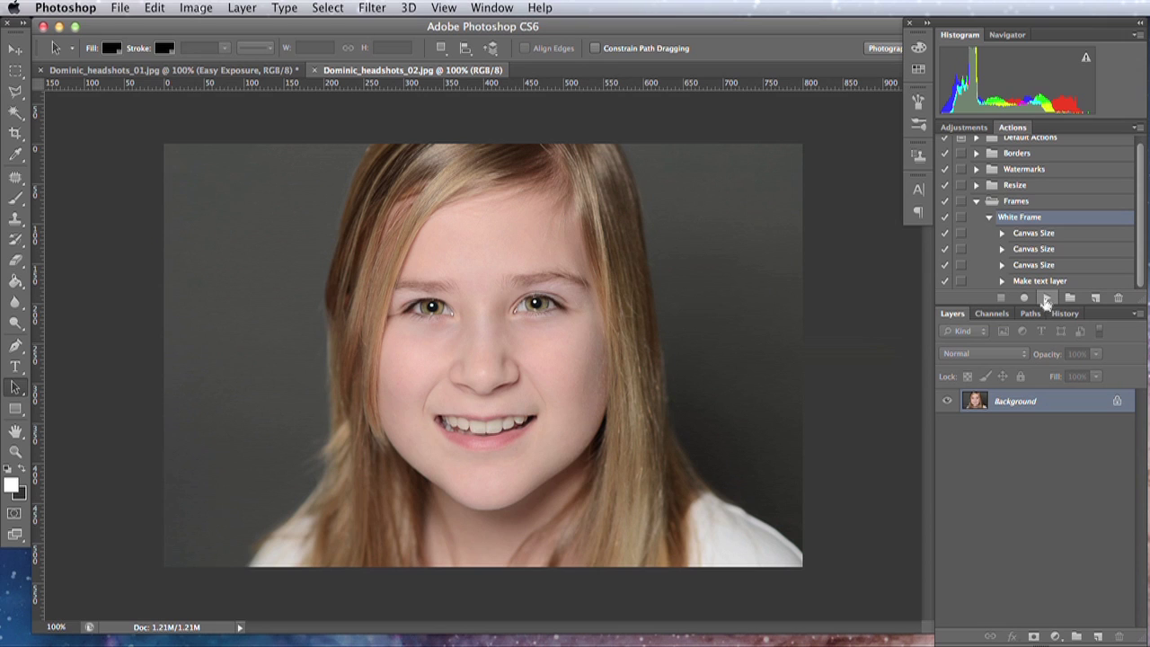
click(1046, 298)
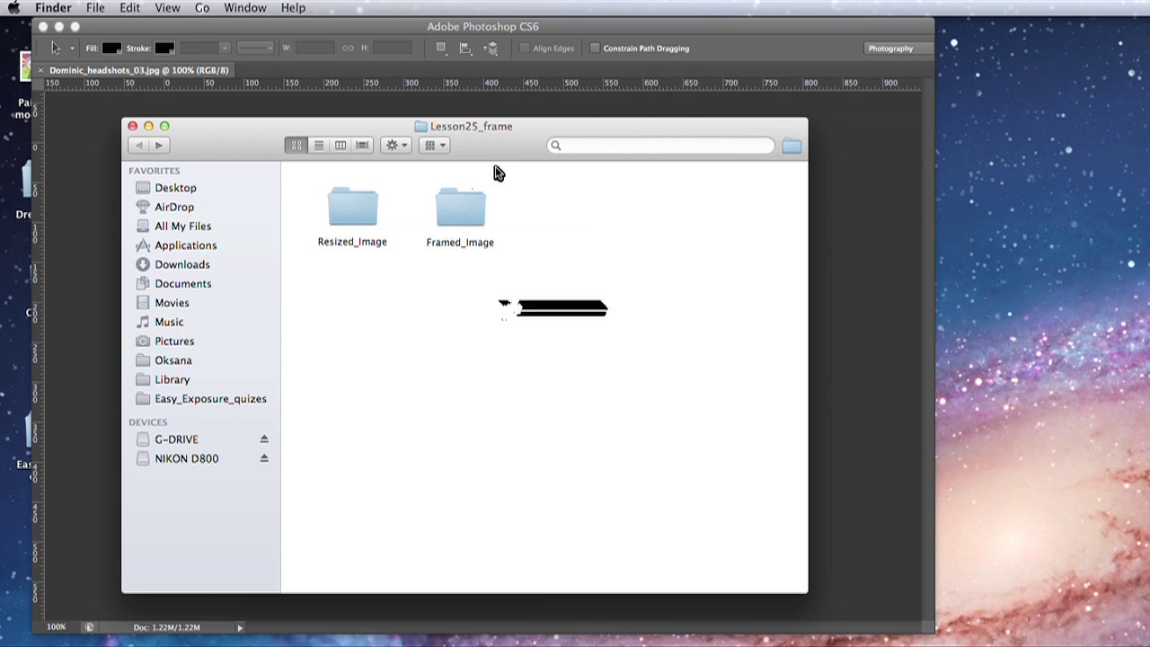
Check the three headshots in the Resized_Image folder in Finder, then return to Photoshop.
drag(517, 150, 534, 145)
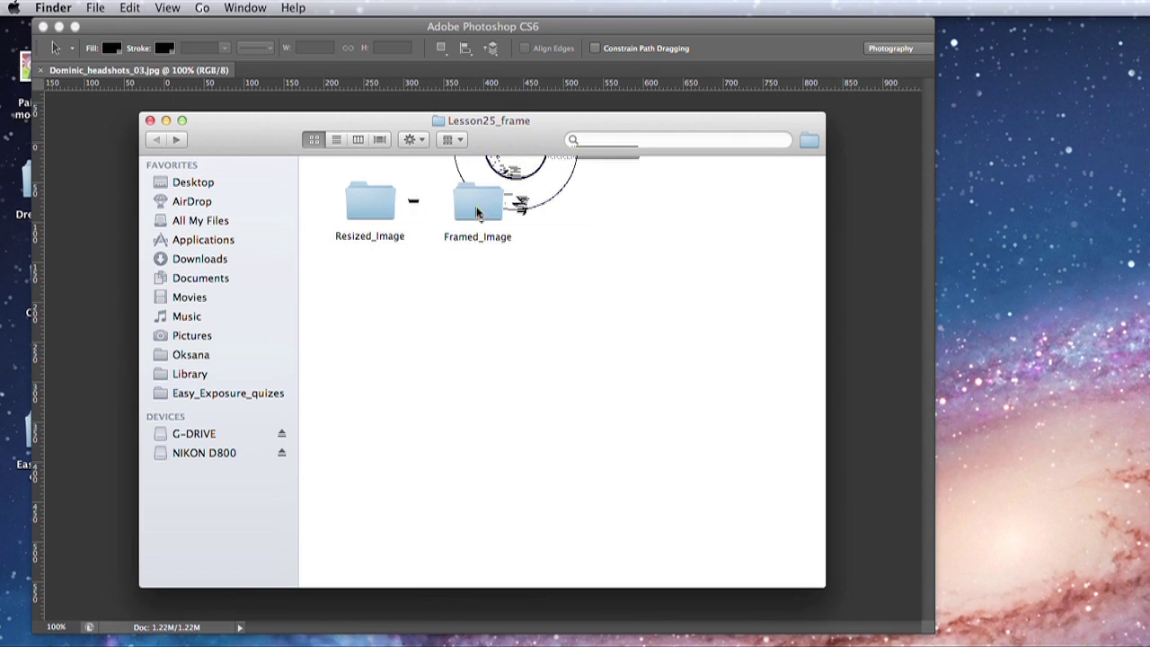
double_click(377, 206)
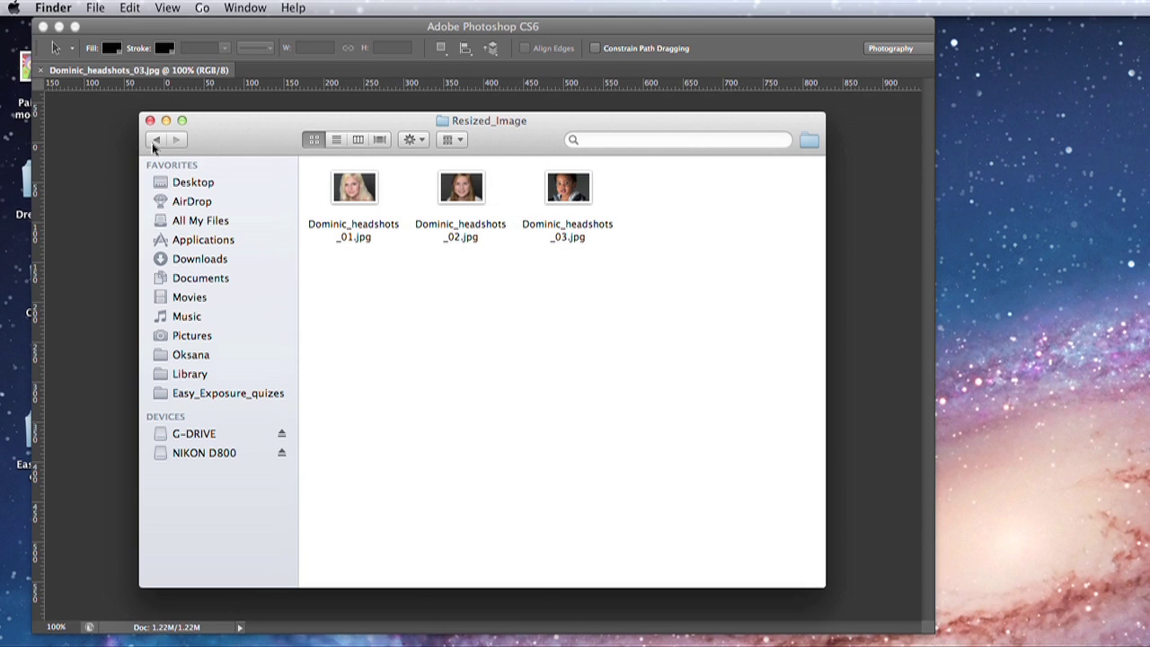
click(155, 141)
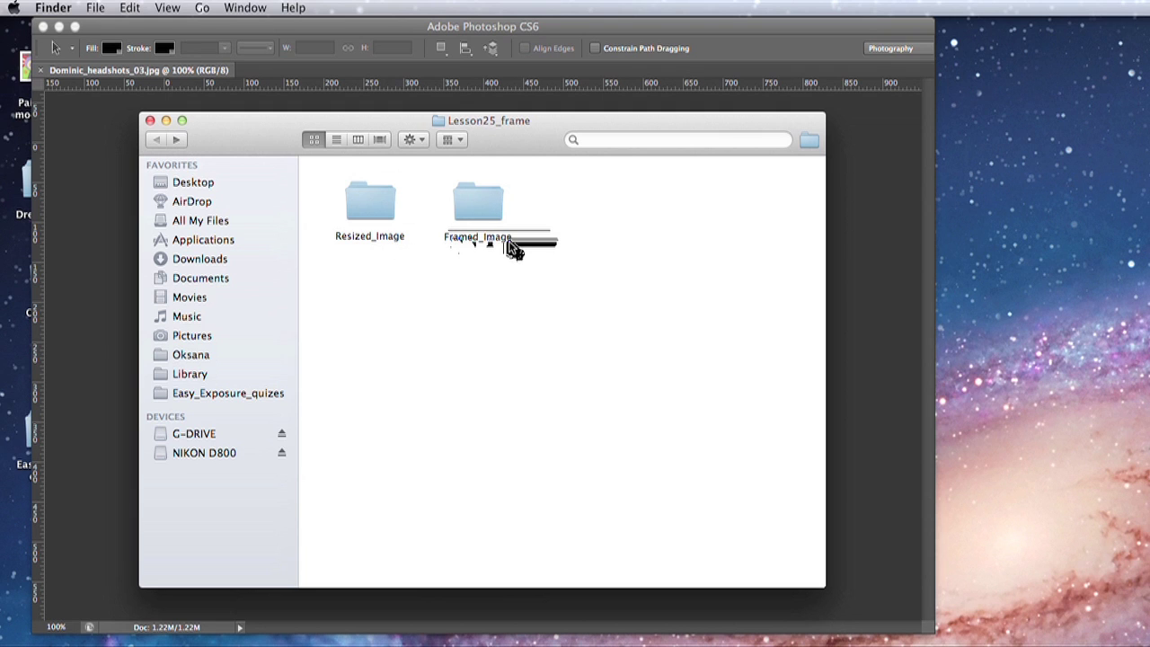
click(105, 218)
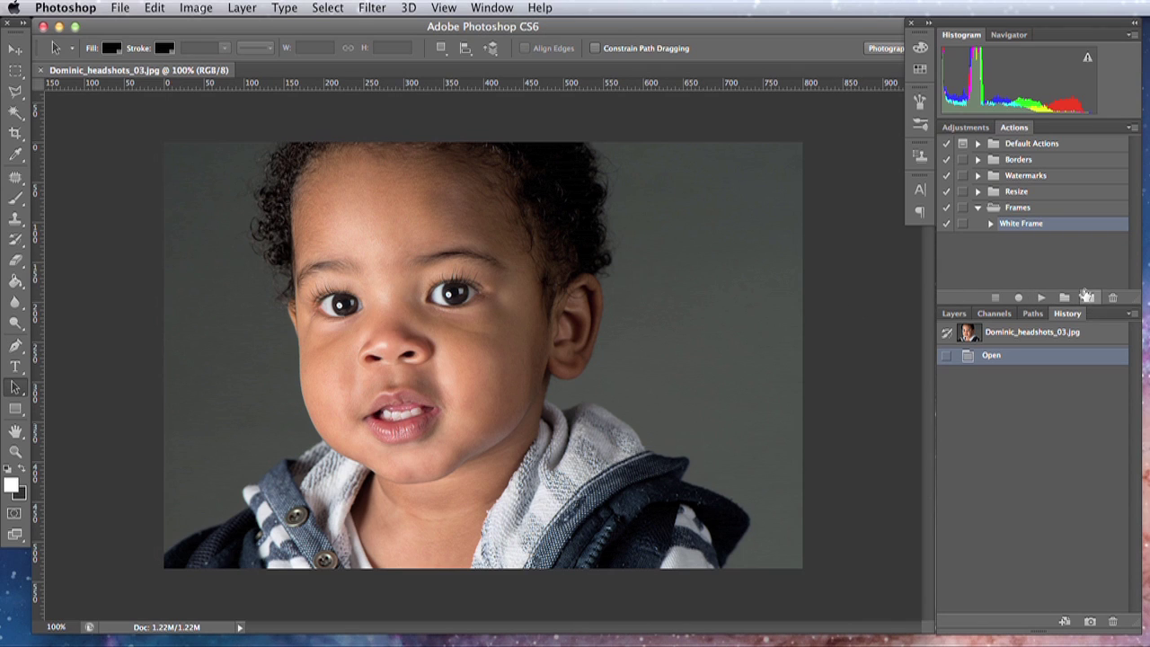
Create a new action named 'White Frame multiple' in the Frames set and start recording.
click(1018, 208)
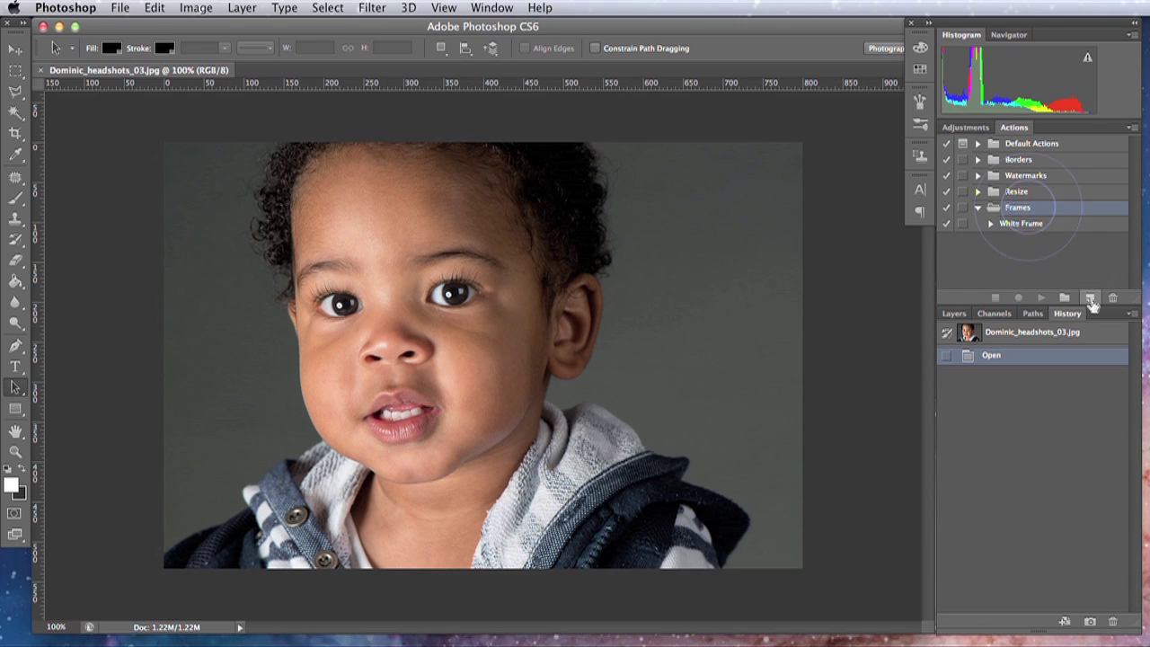
click(1088, 298)
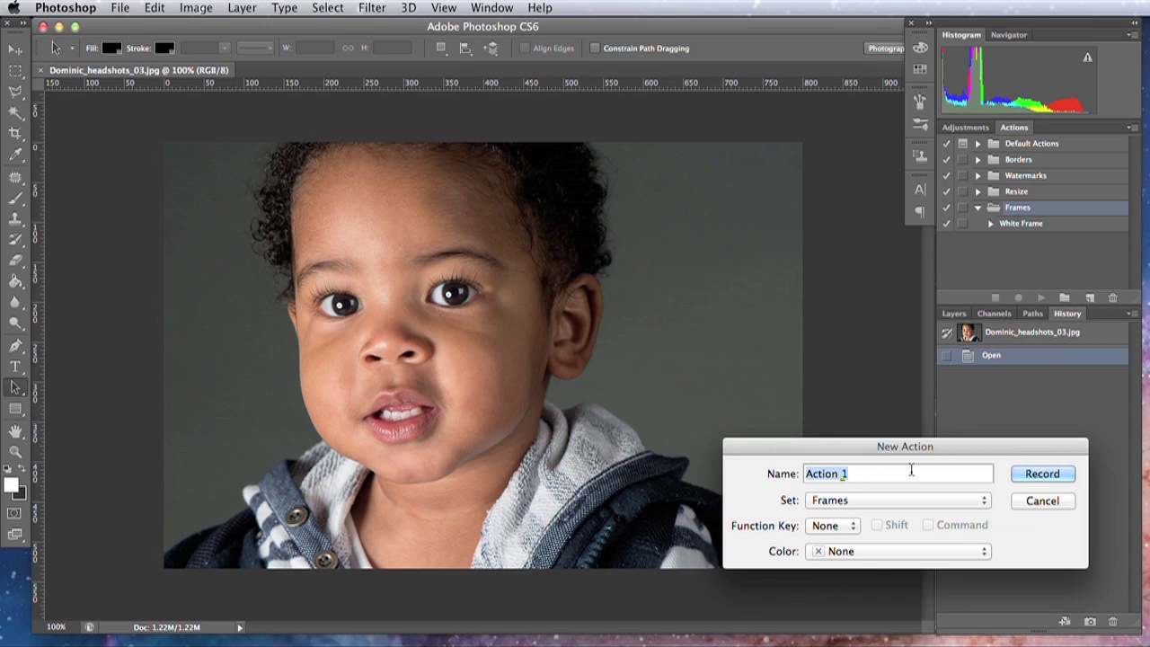
text(White Frame multiple)
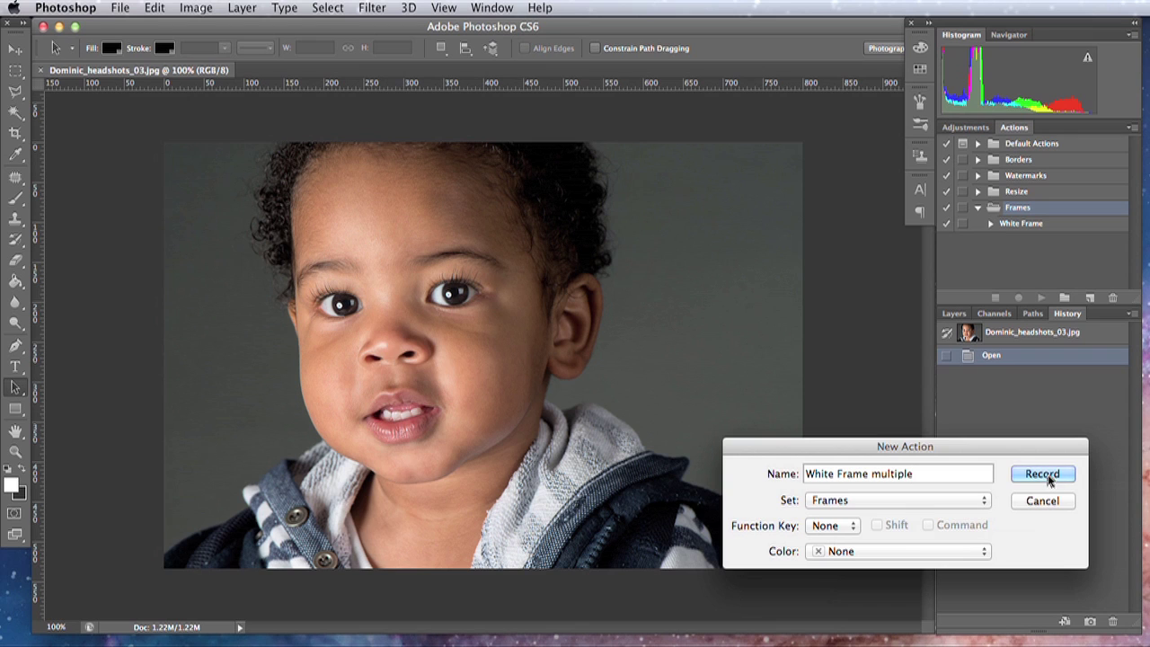
click(1044, 476)
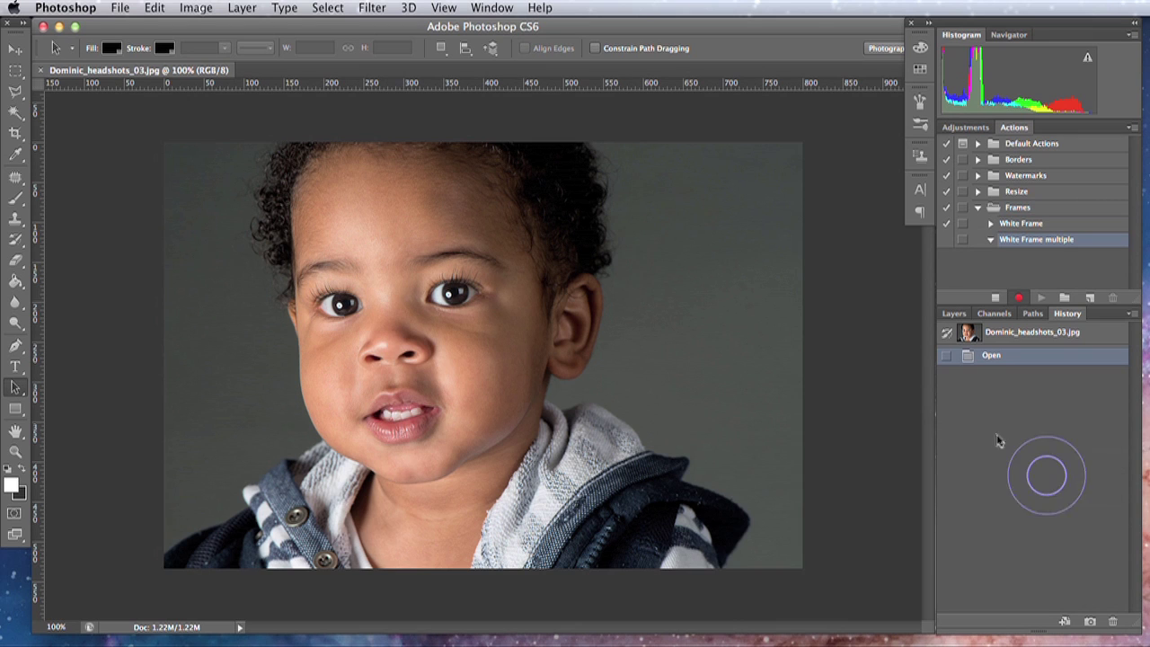
Add a relative 5×5 px black canvas border around the headshot.
click(195, 9)
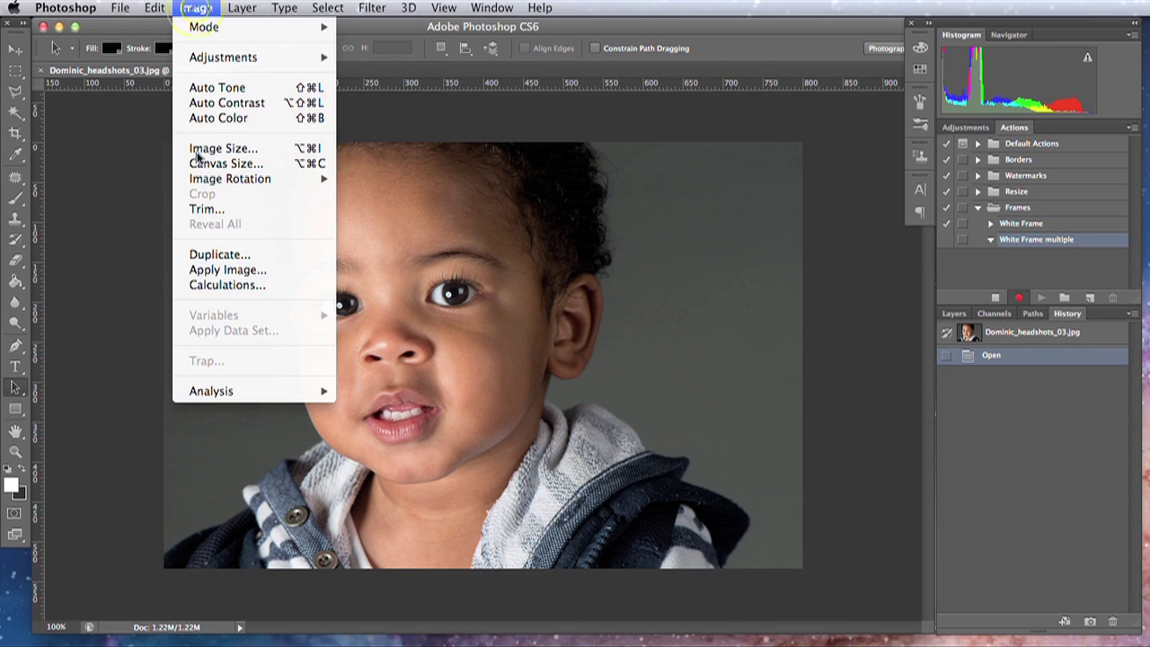
click(634, 428)
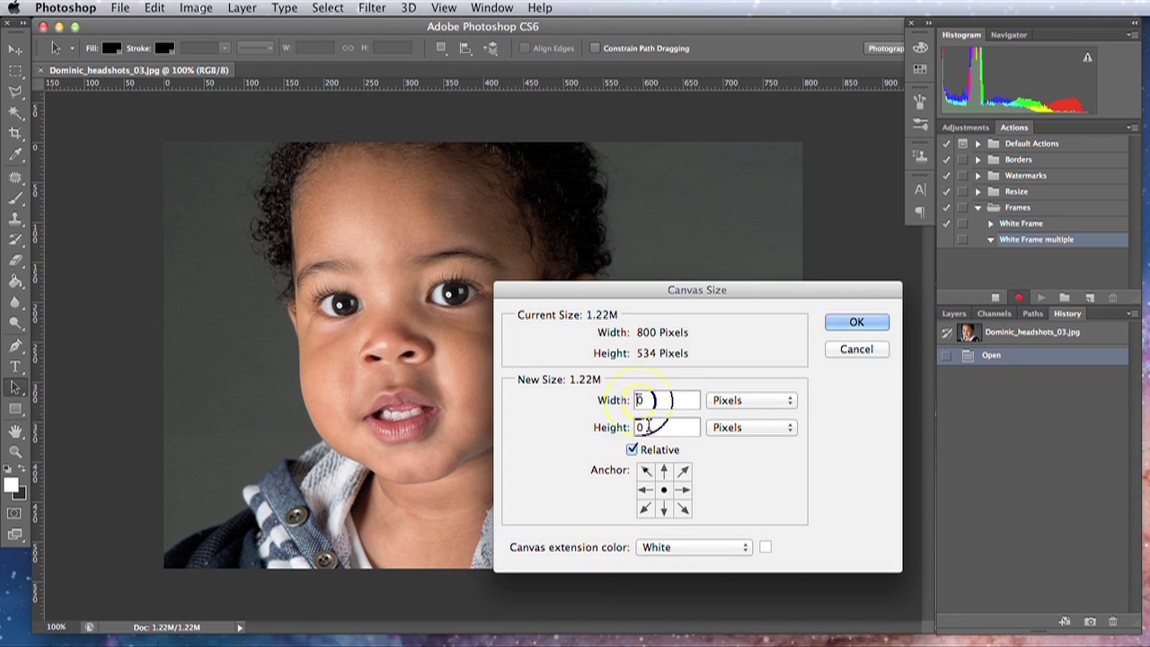
click(745, 549)
click(724, 560)
drag(660, 401, 630, 393)
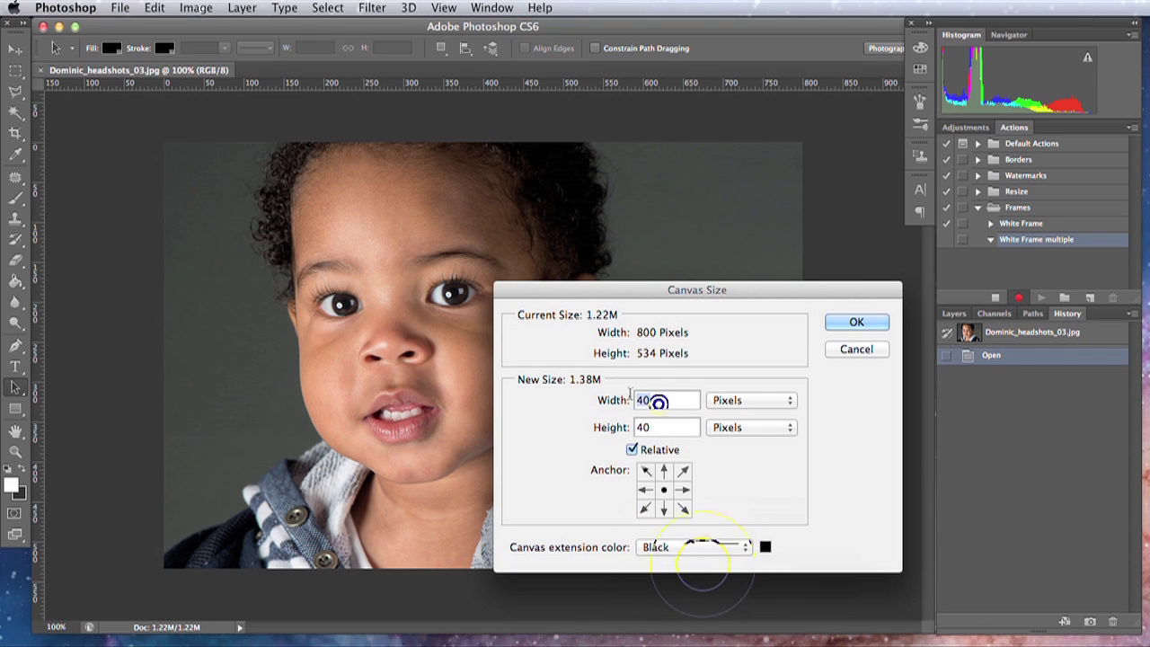
text(5)
double_click(665, 428)
text(5)
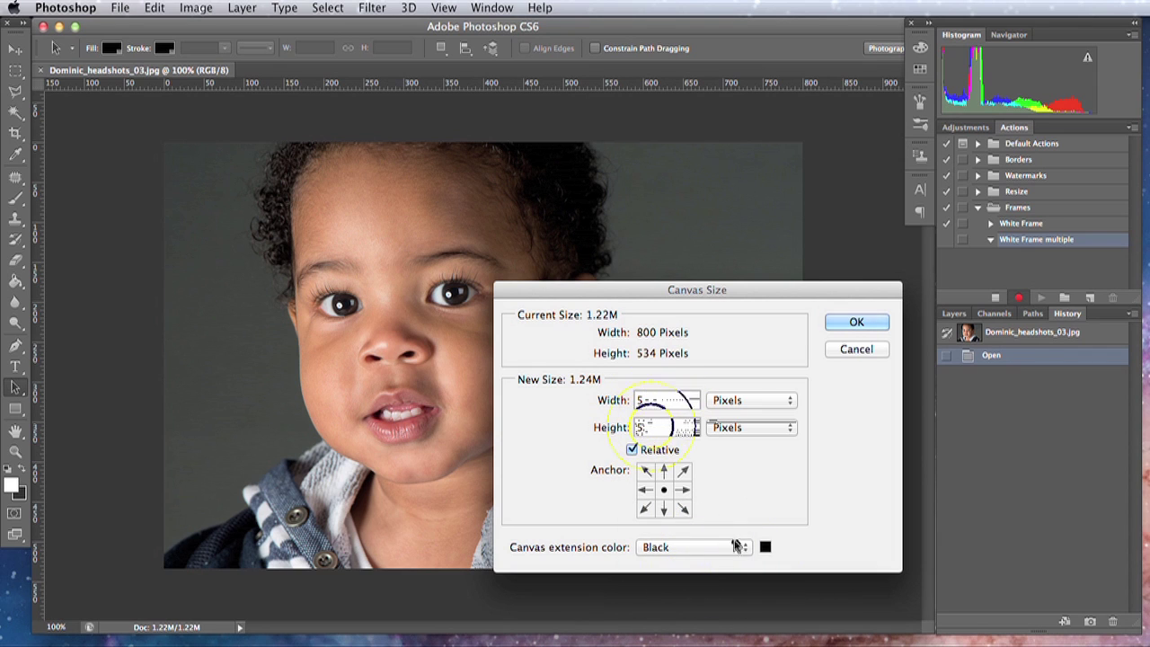
click(858, 324)
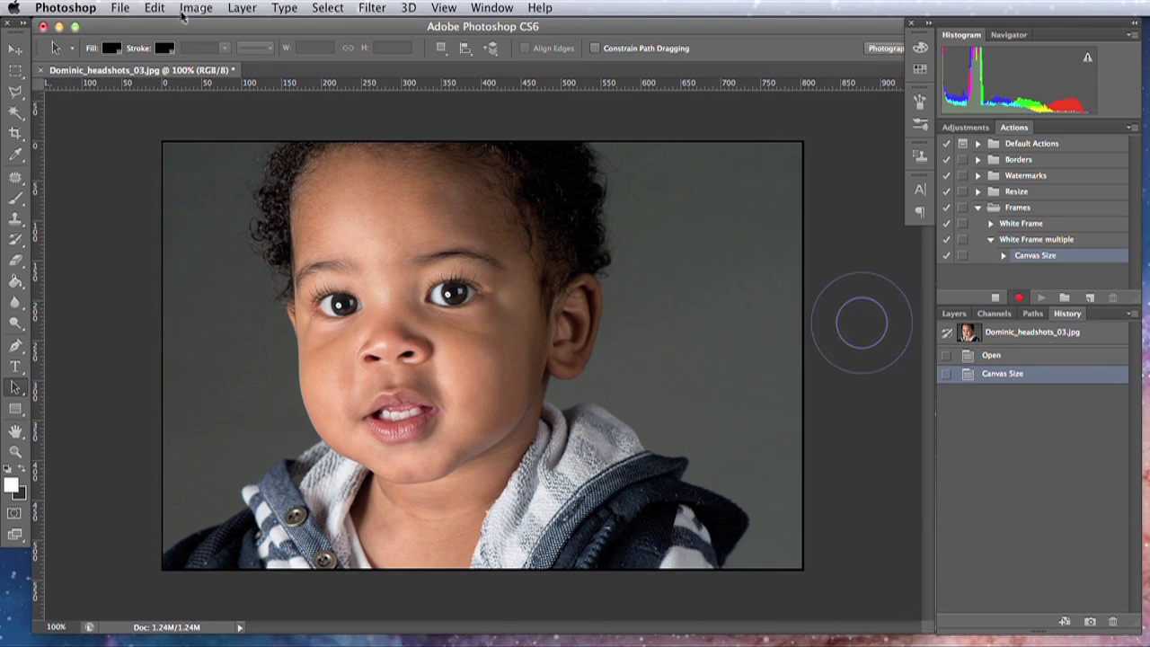
Add a 40×40 px white canvas frame around the black border.
click(194, 8)
click(201, 164)
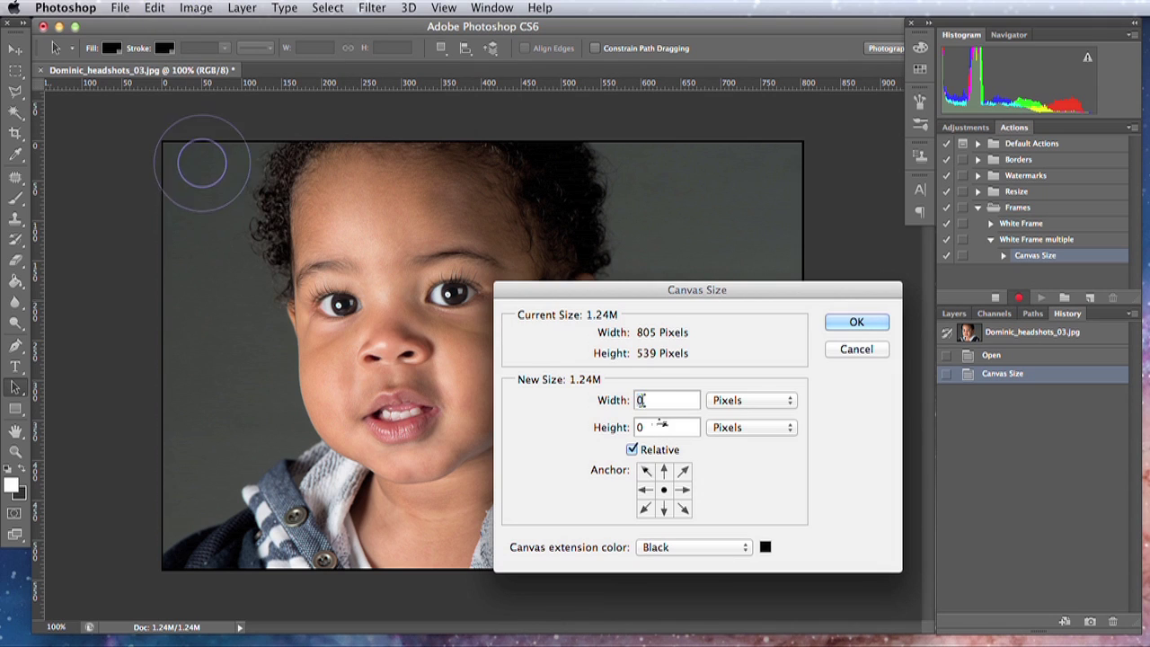
click(636, 400)
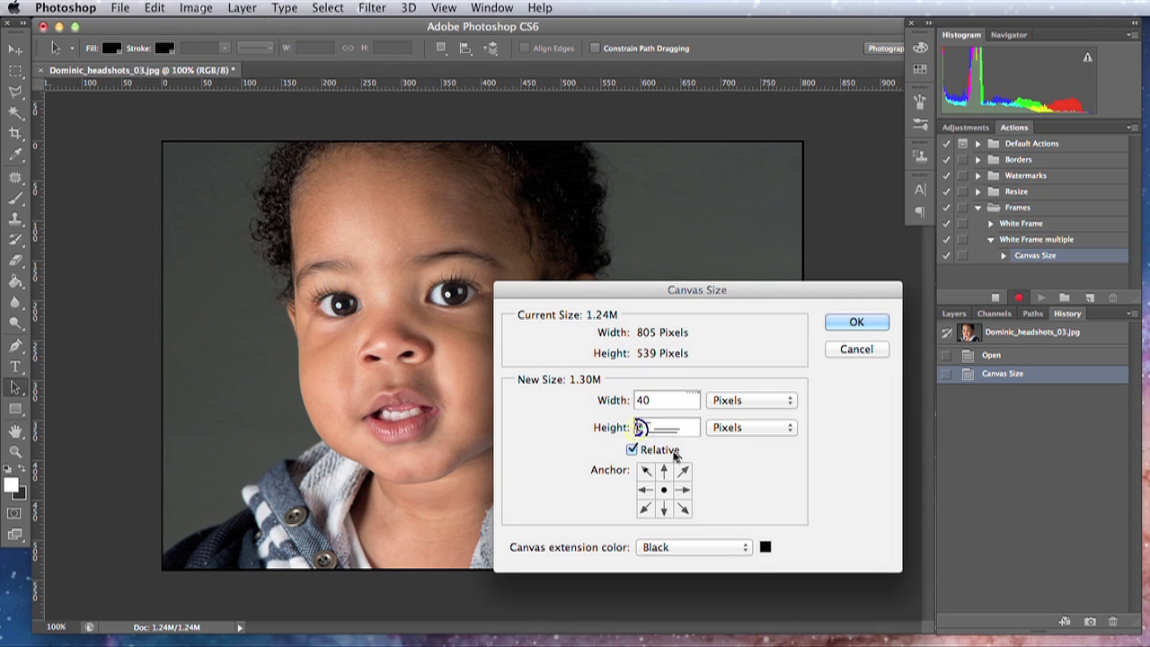
text(40)
click(719, 546)
click(710, 537)
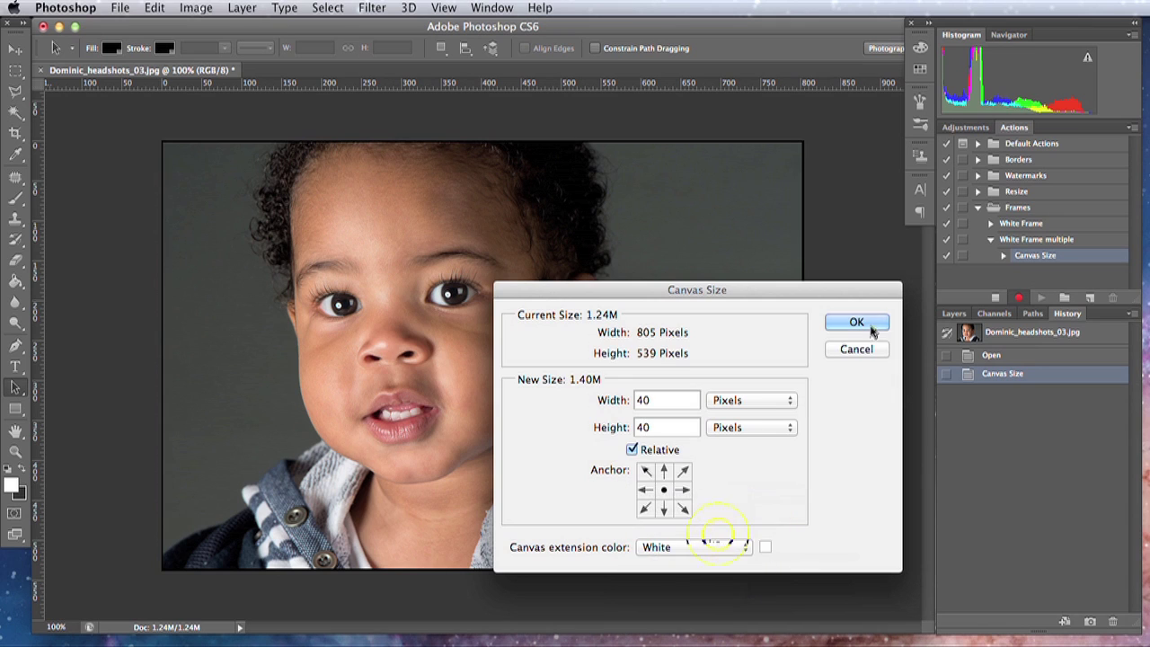
click(856, 323)
Set a further canvas extension of width 0, height 30 px, anchored at the top.
click(196, 8)
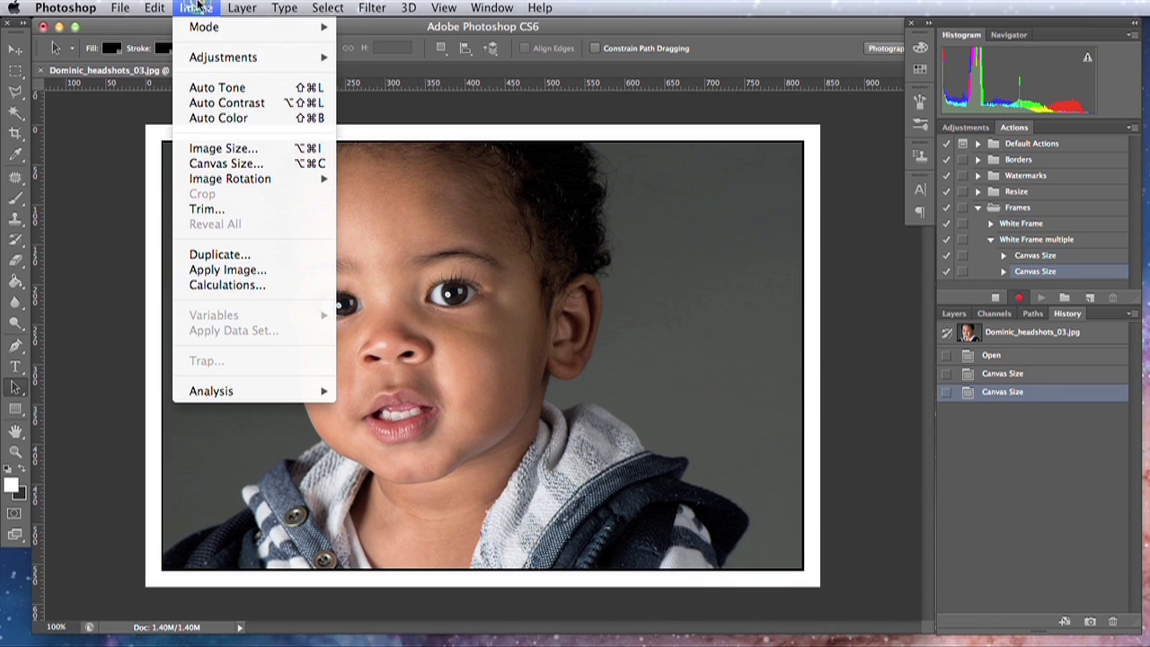
click(235, 167)
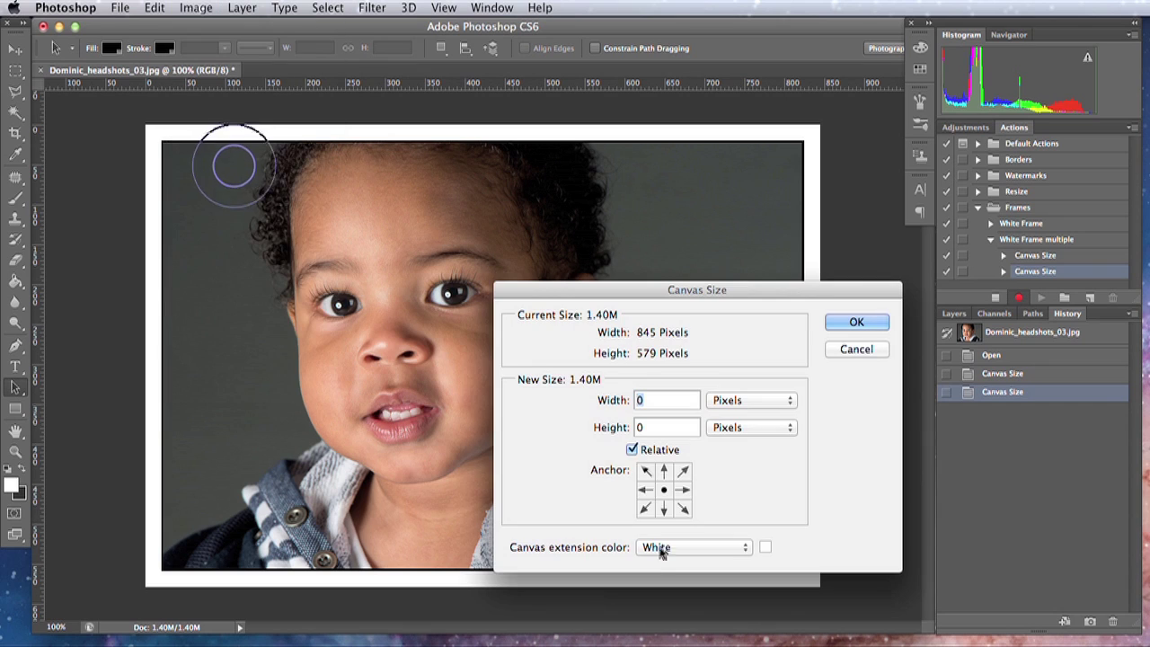
click(638, 427)
text(3)
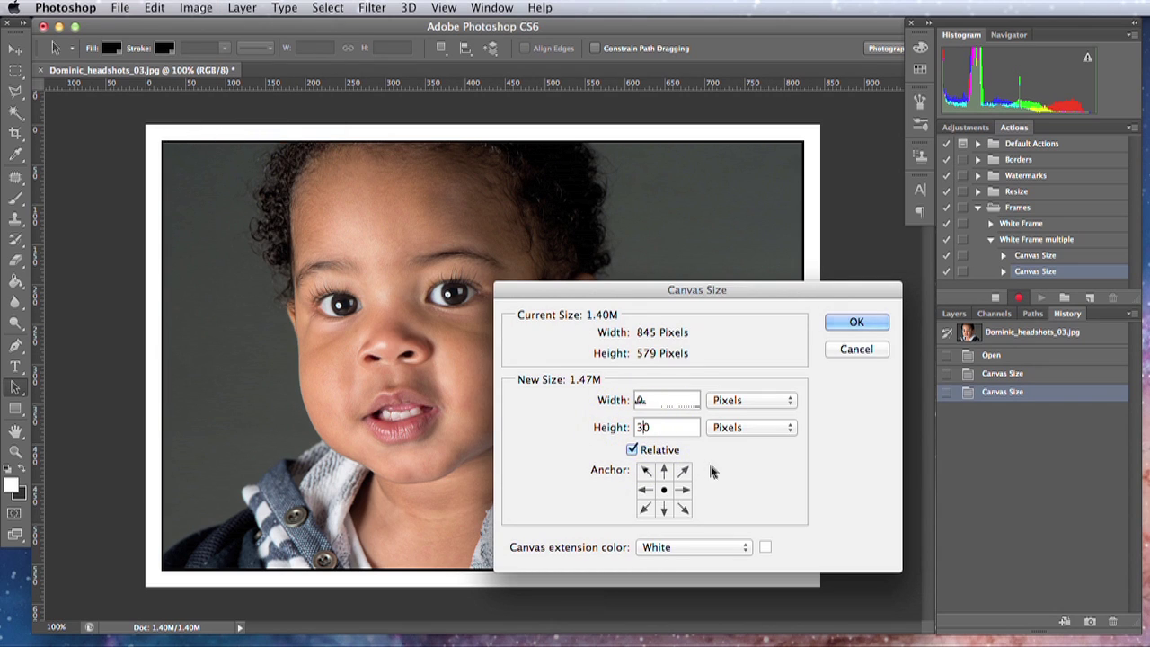
click(663, 471)
Apply the 30 px bottom extension and add centred bold 'Easy Exposure' text in the bottom border.
click(856, 322)
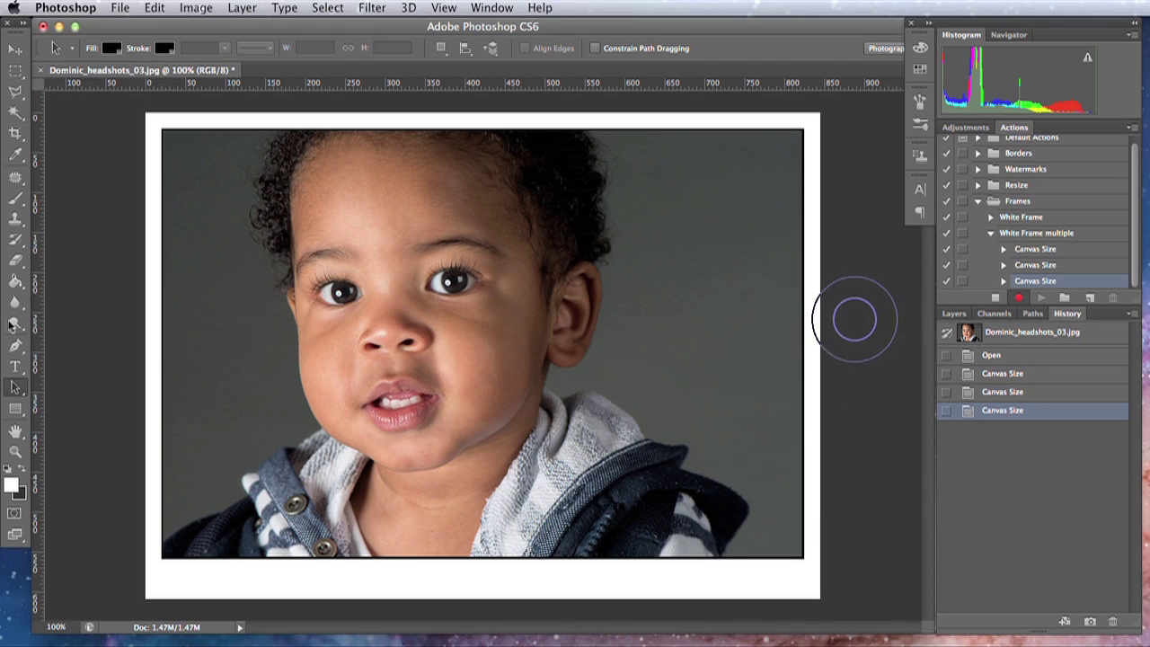
click(15, 365)
click(405, 575)
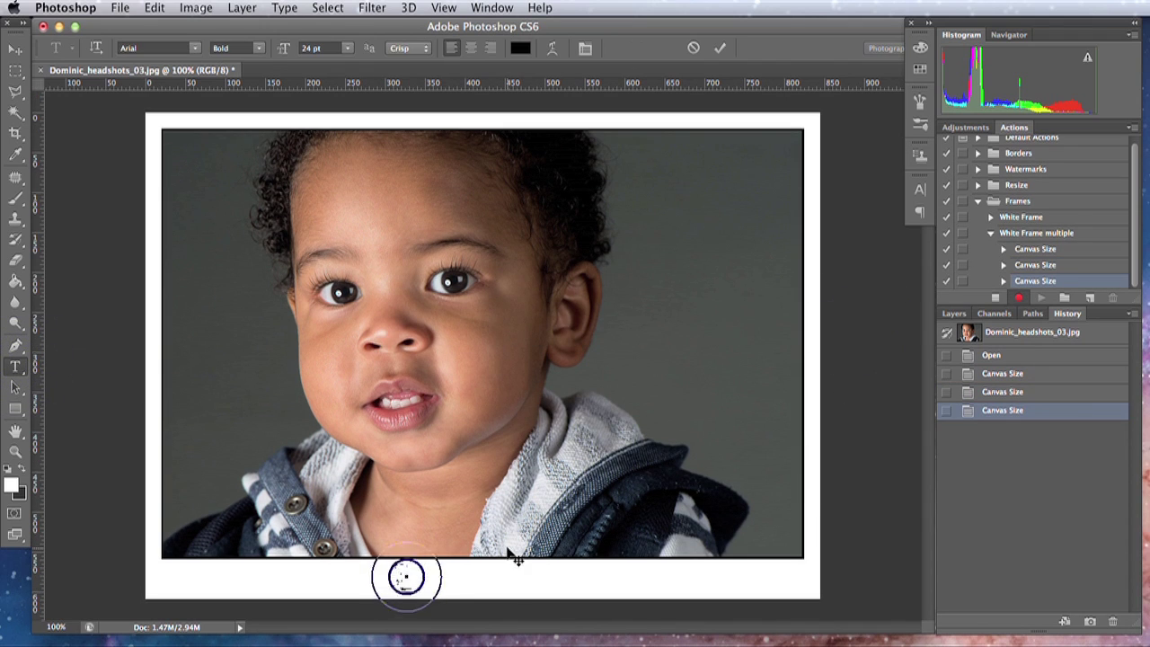
text(Easy Exposure)
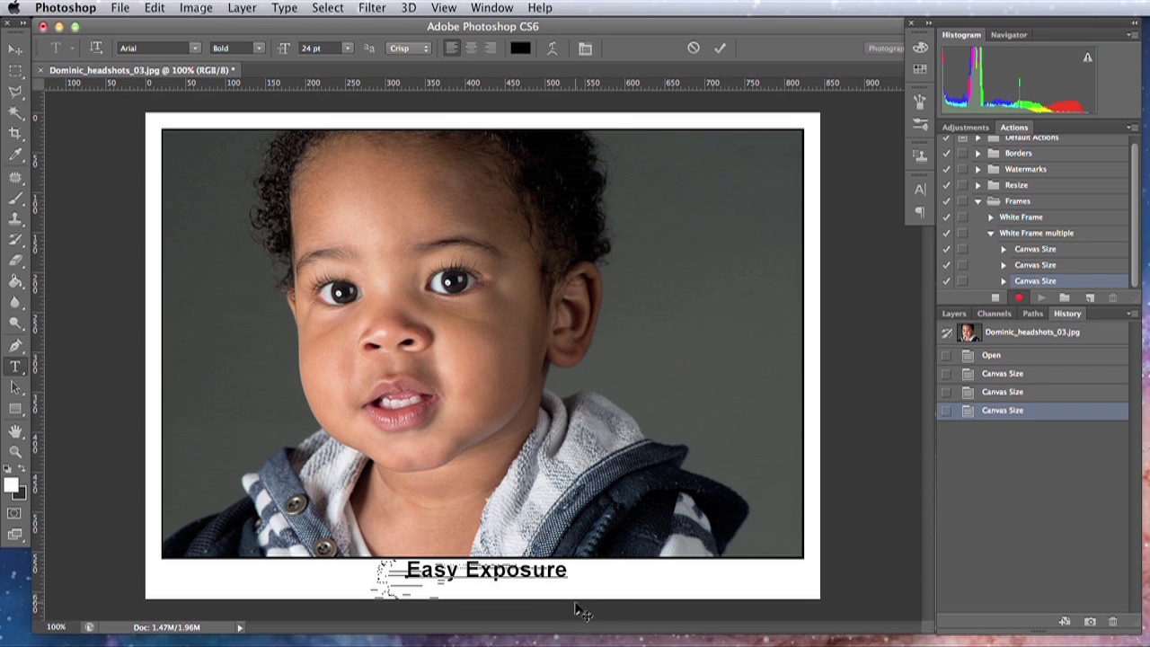
mouse_move(579, 611)
mouse_down()
mouse_move(569, 597)
mouse_move(588, 597)
mouse_move(572, 614)
mouse_up()
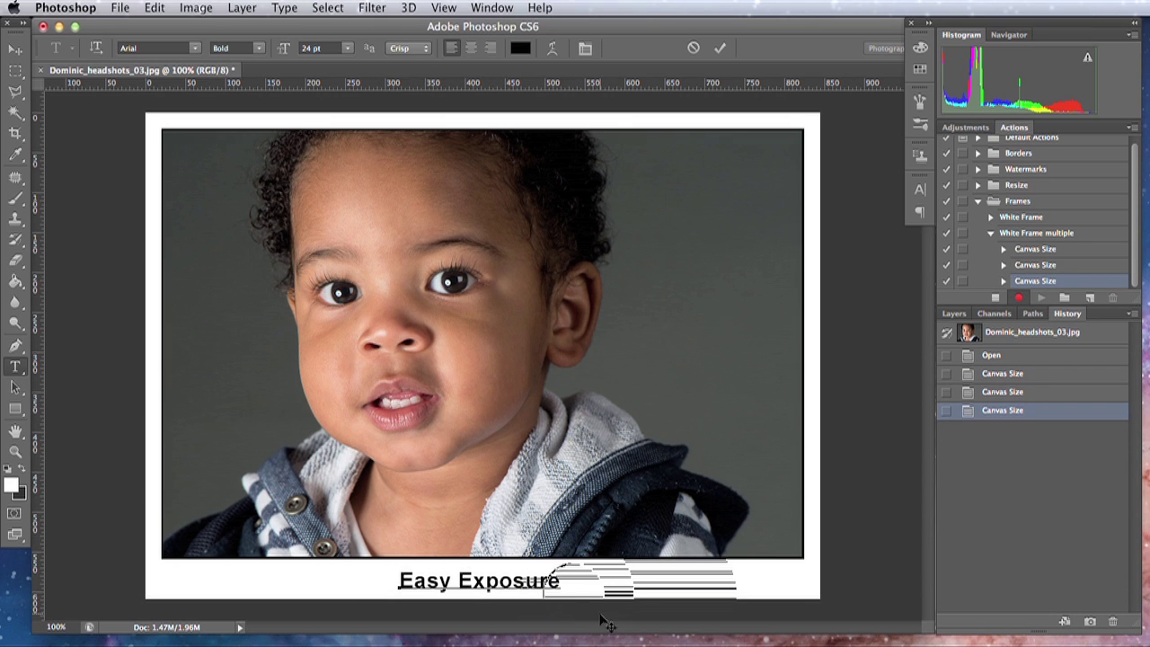
click(15, 387)
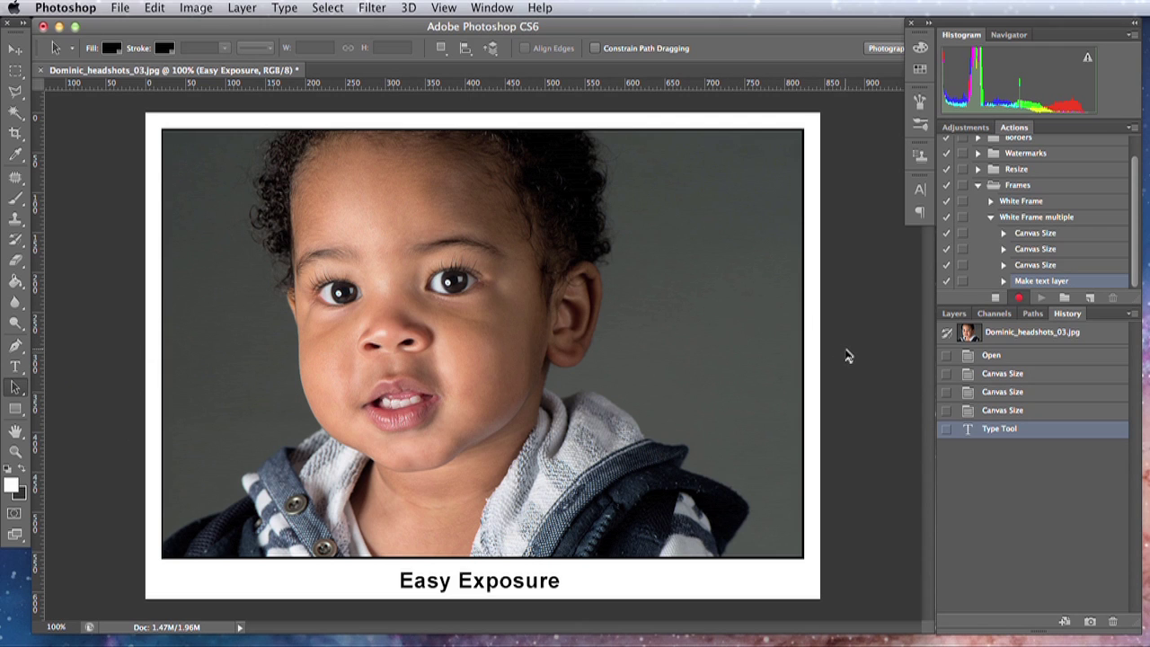
Select the Easy Exposure text layer with Background and merge them into one layer.
click(954, 314)
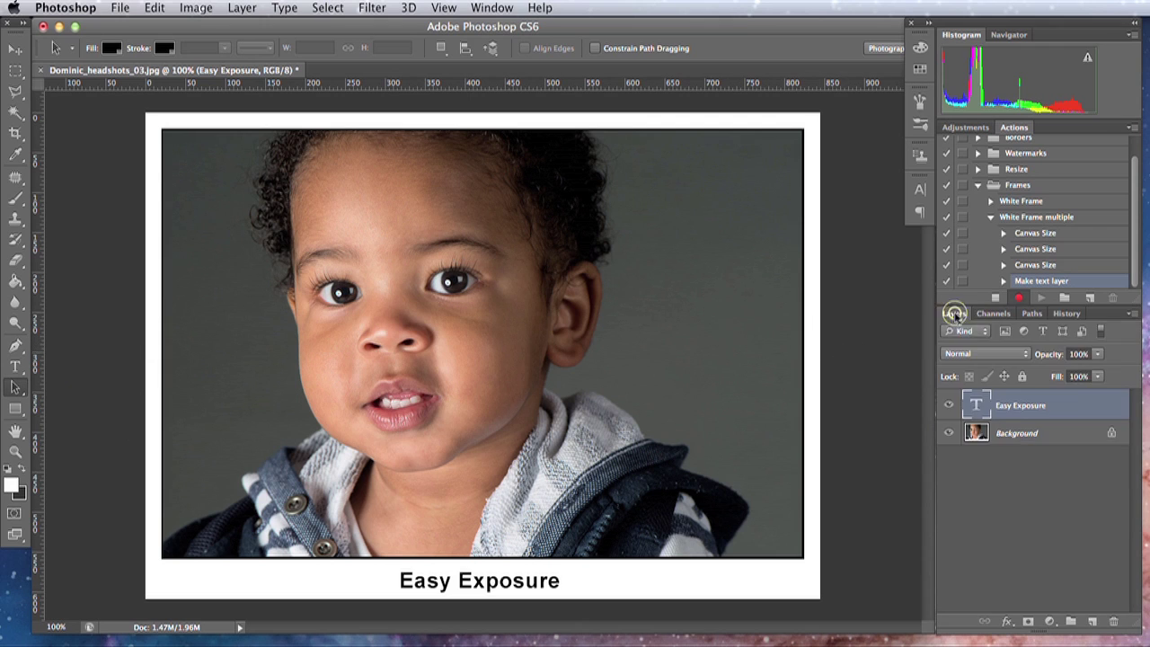
shift+click(1045, 433)
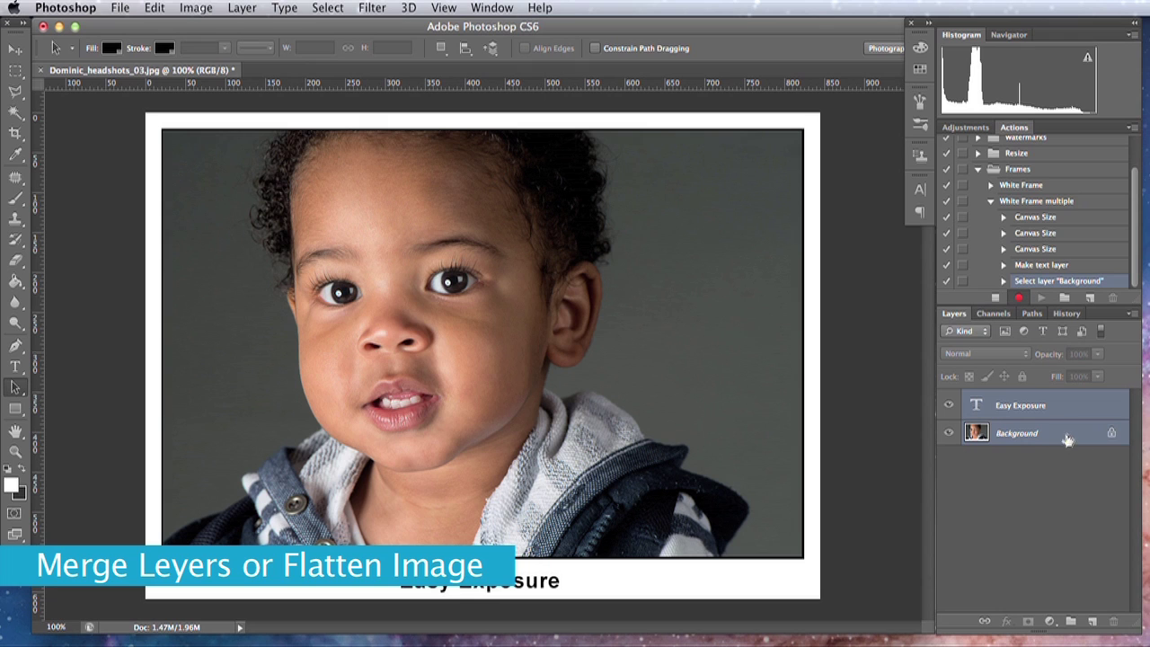
right_click(1068, 439)
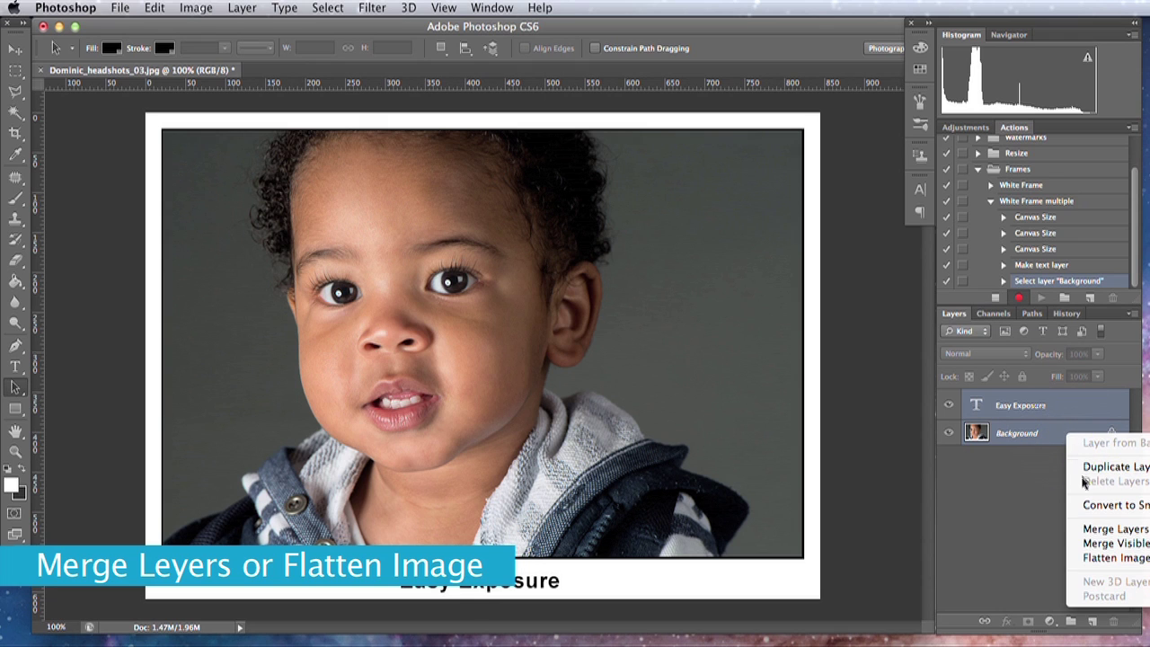
click(1110, 530)
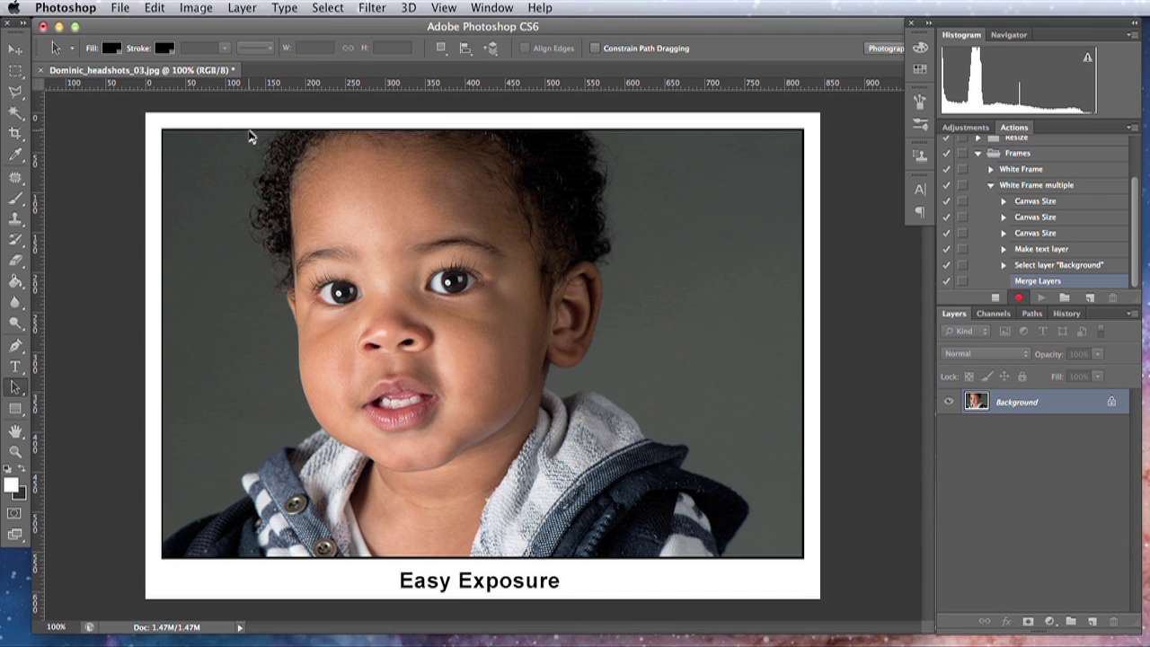
click(120, 8)
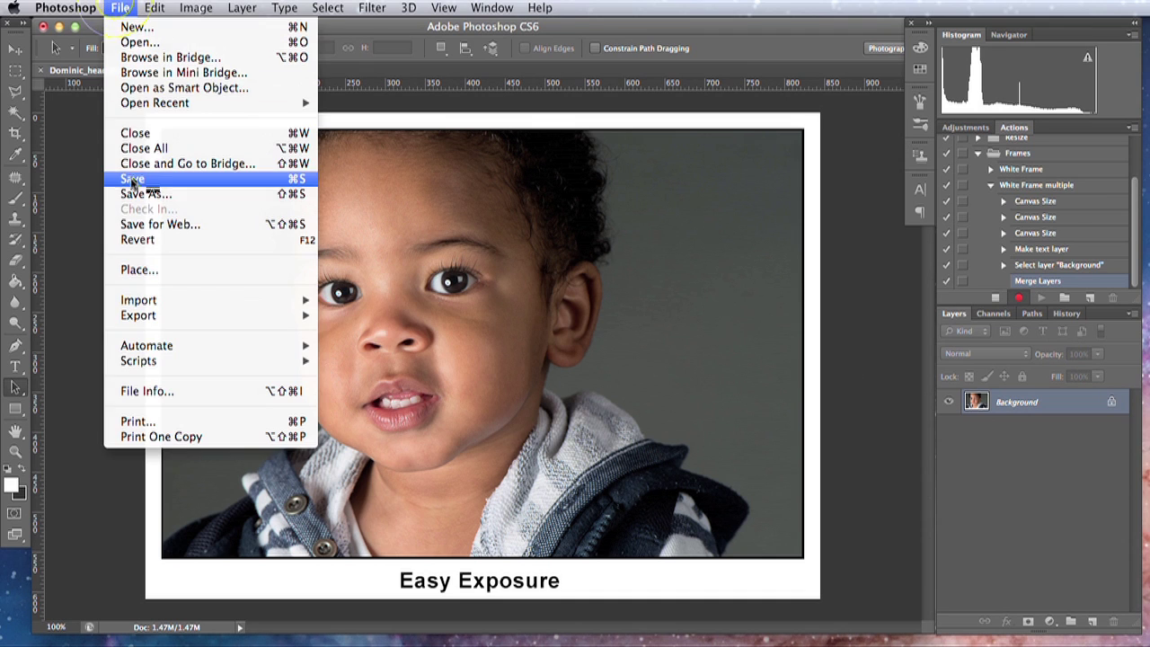
Start Save As and navigate to the Framed_Image folder in Lesson25_frame.
click(133, 190)
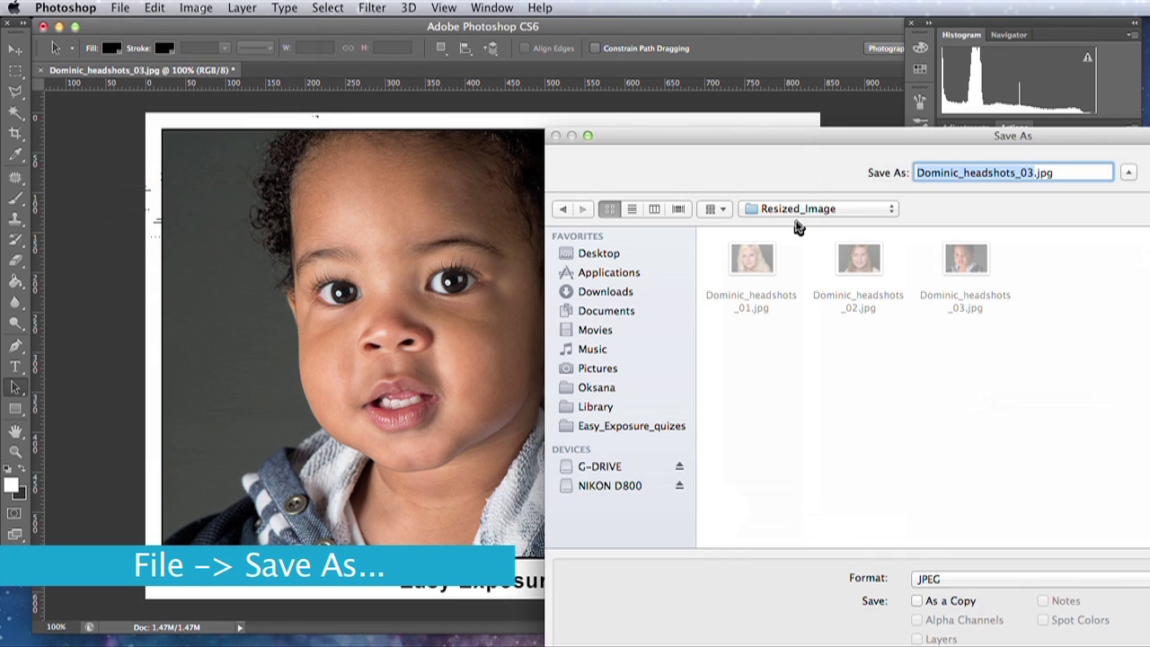
double_click(757, 144)
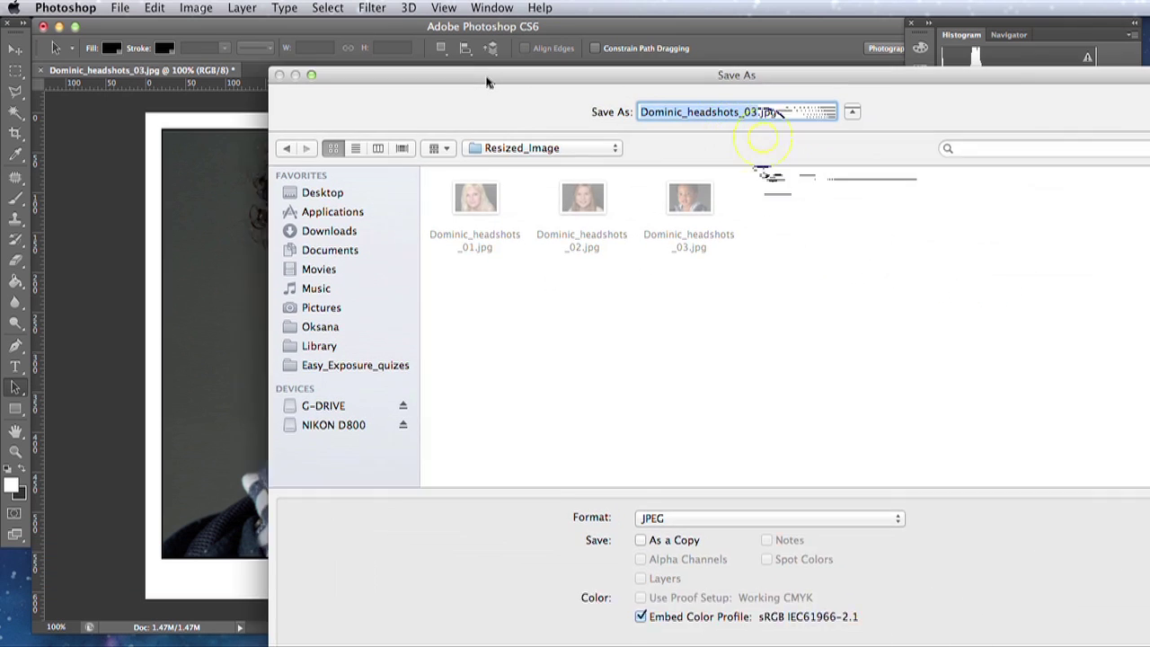
click(590, 153)
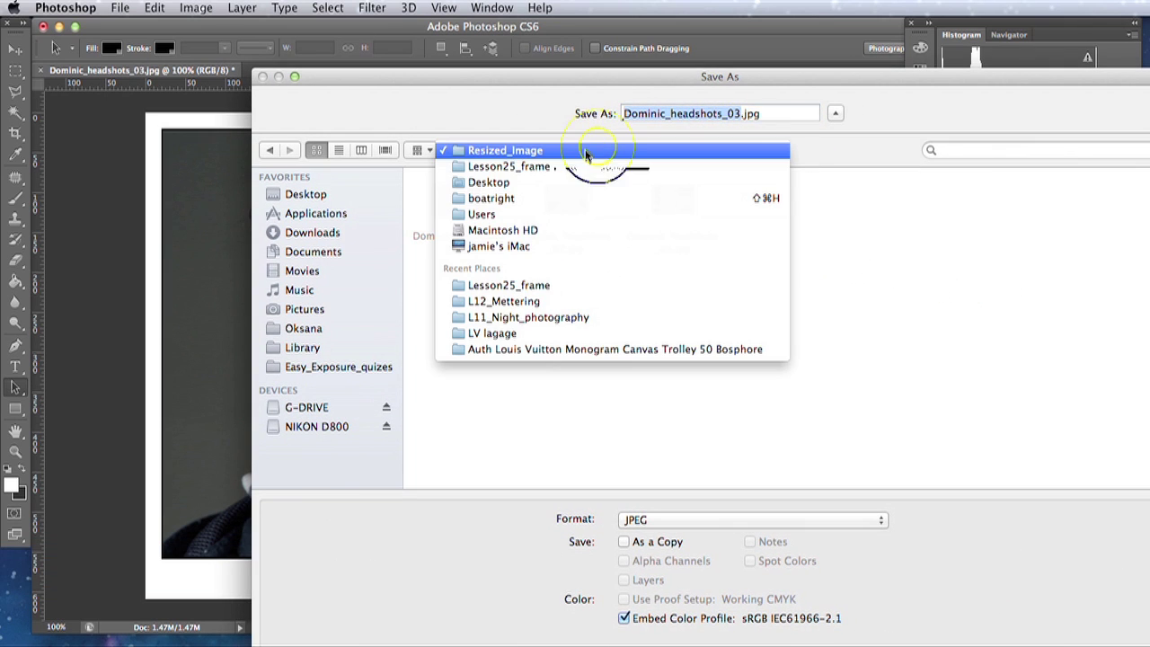
click(539, 166)
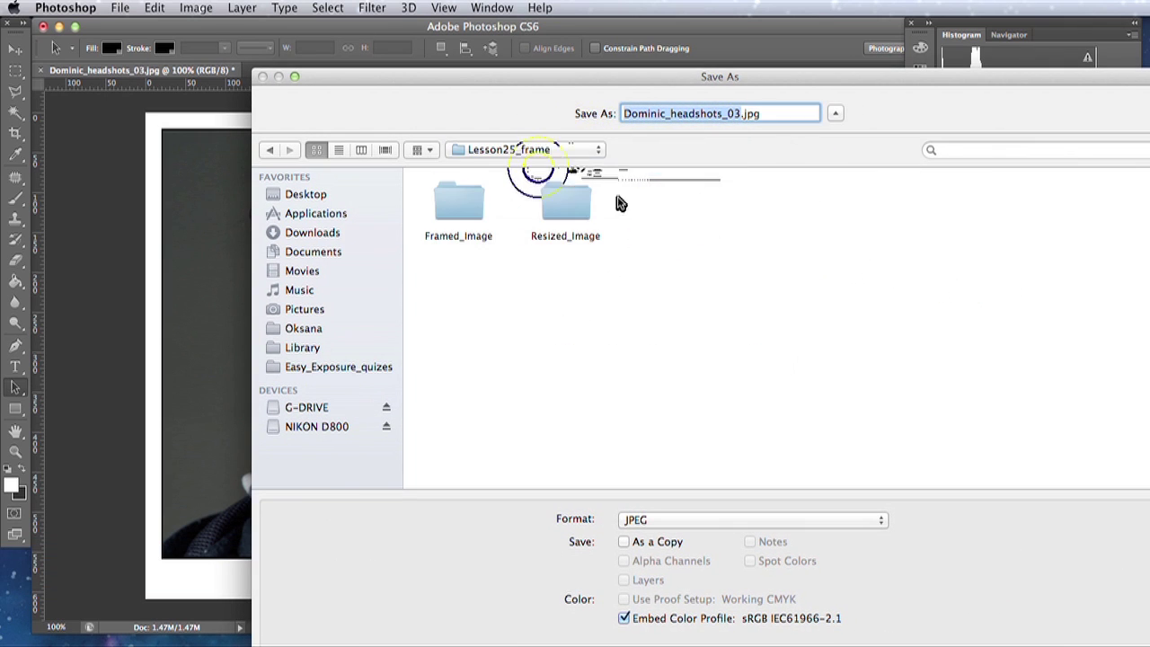
click(564, 205)
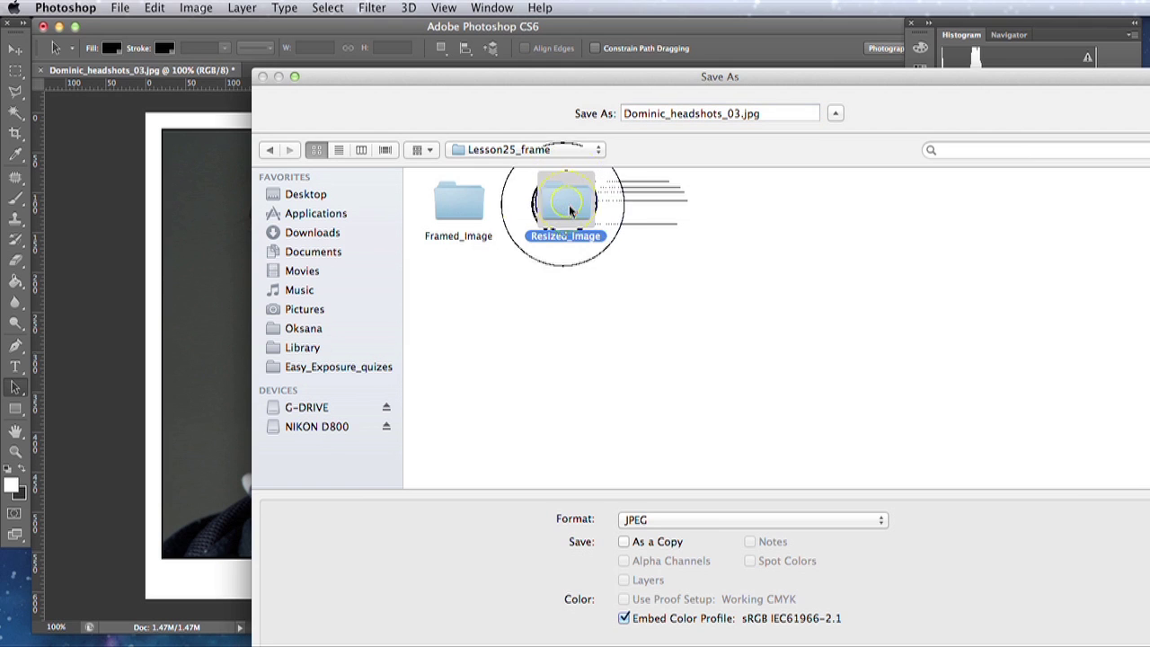
double_click(564, 205)
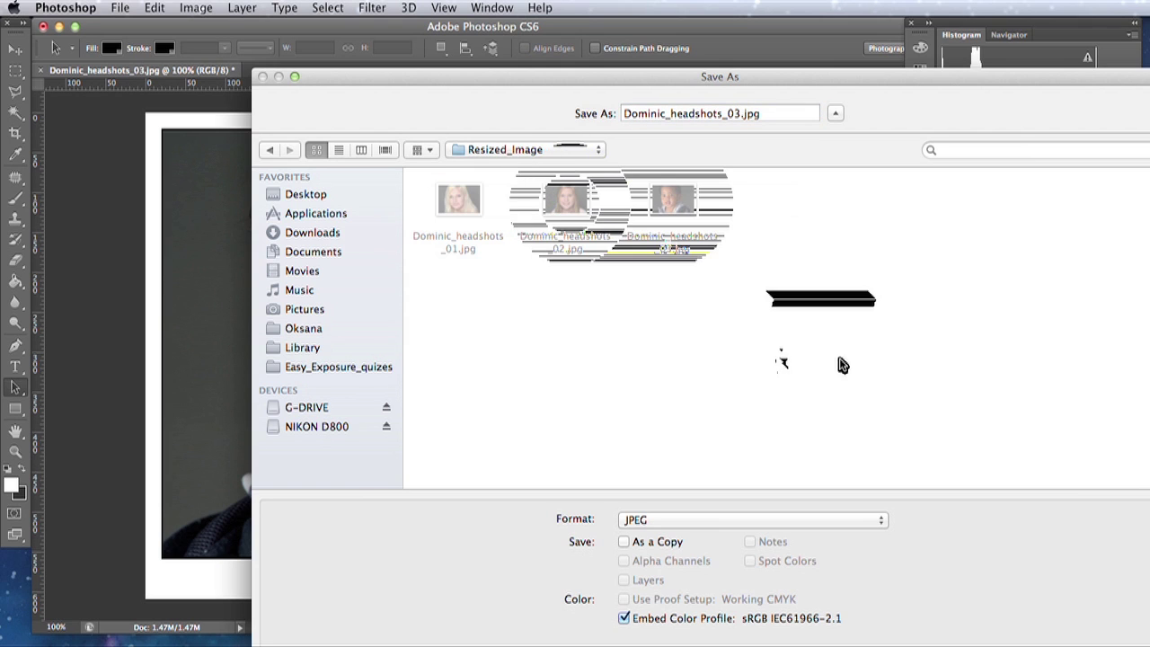
click(270, 149)
click(457, 196)
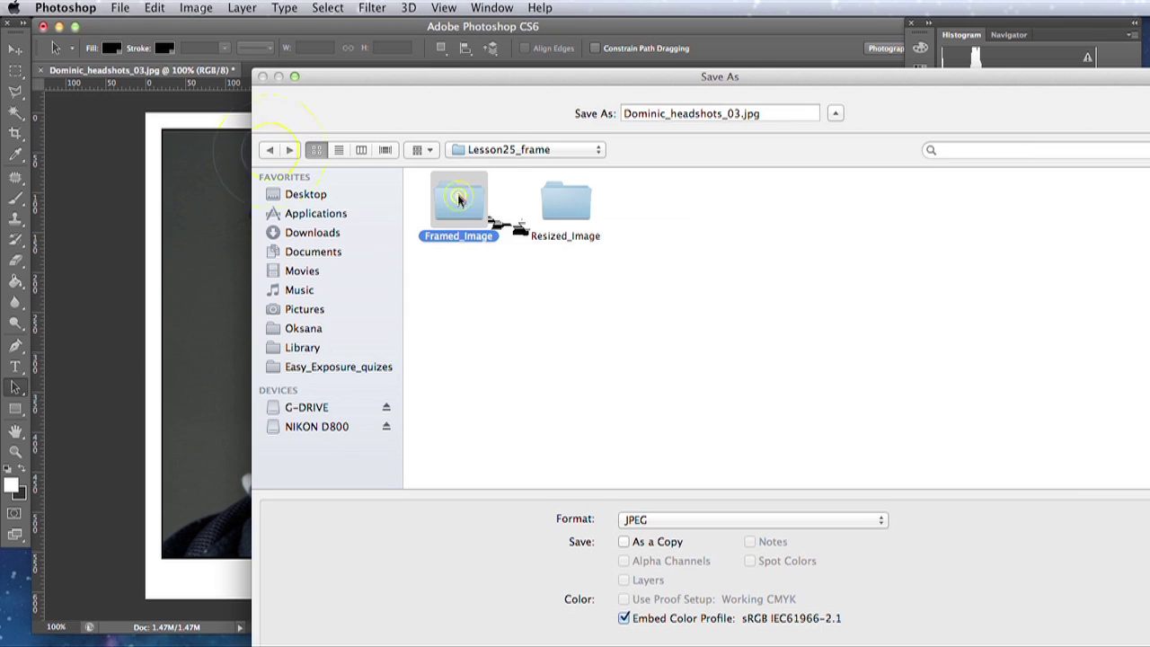
double_click(457, 196)
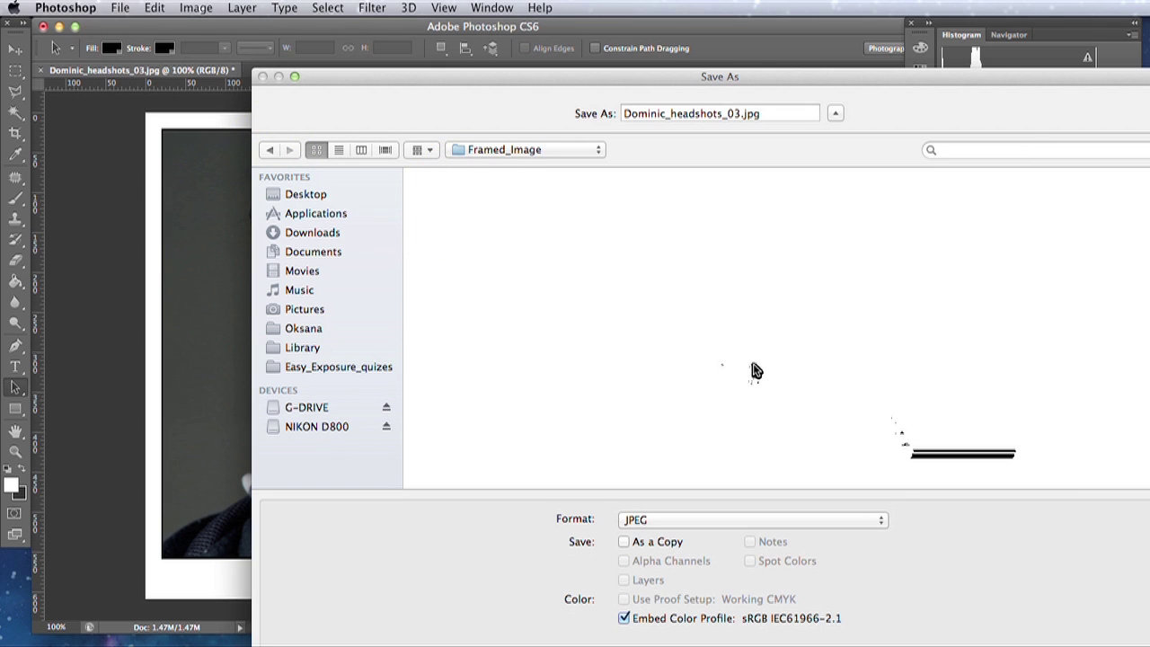
Save the framed headshot as a quality-8 JPEG in Framed_Image, then stop recording.
drag(796, 91, 682, 52)
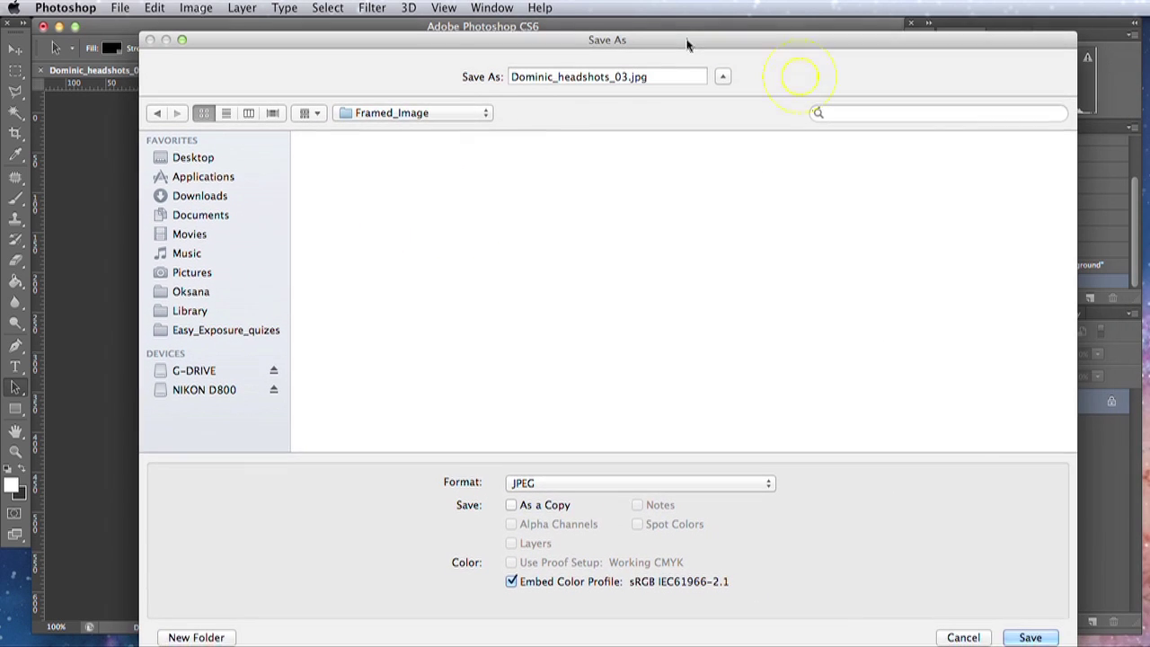
click(1028, 634)
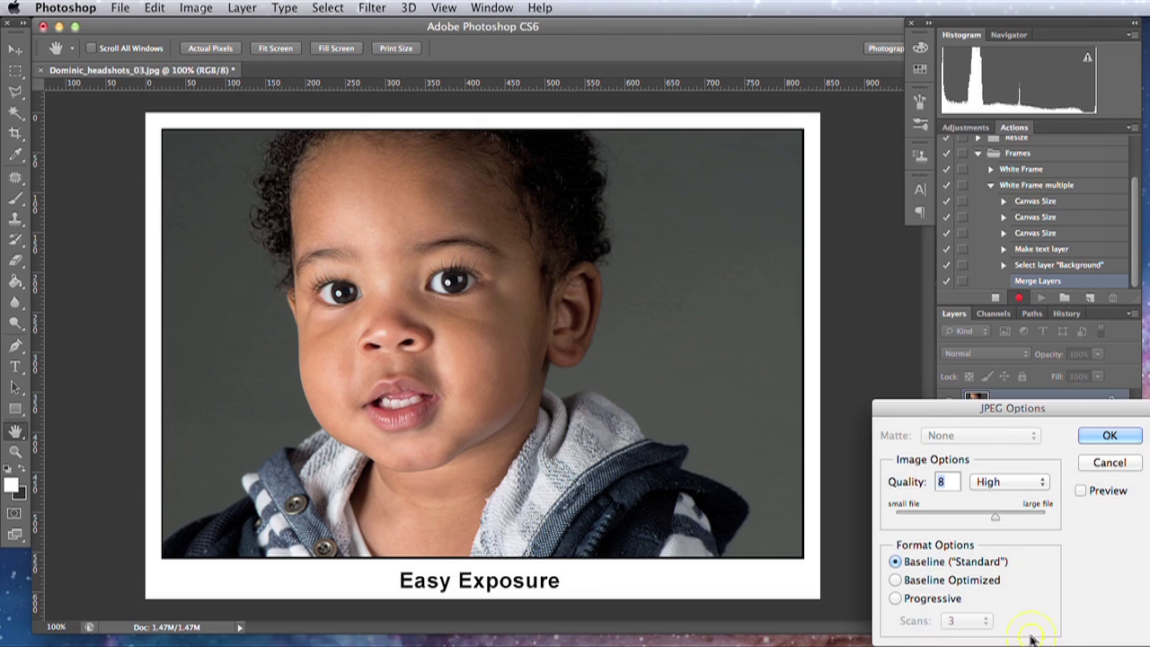
drag(1002, 411, 701, 326)
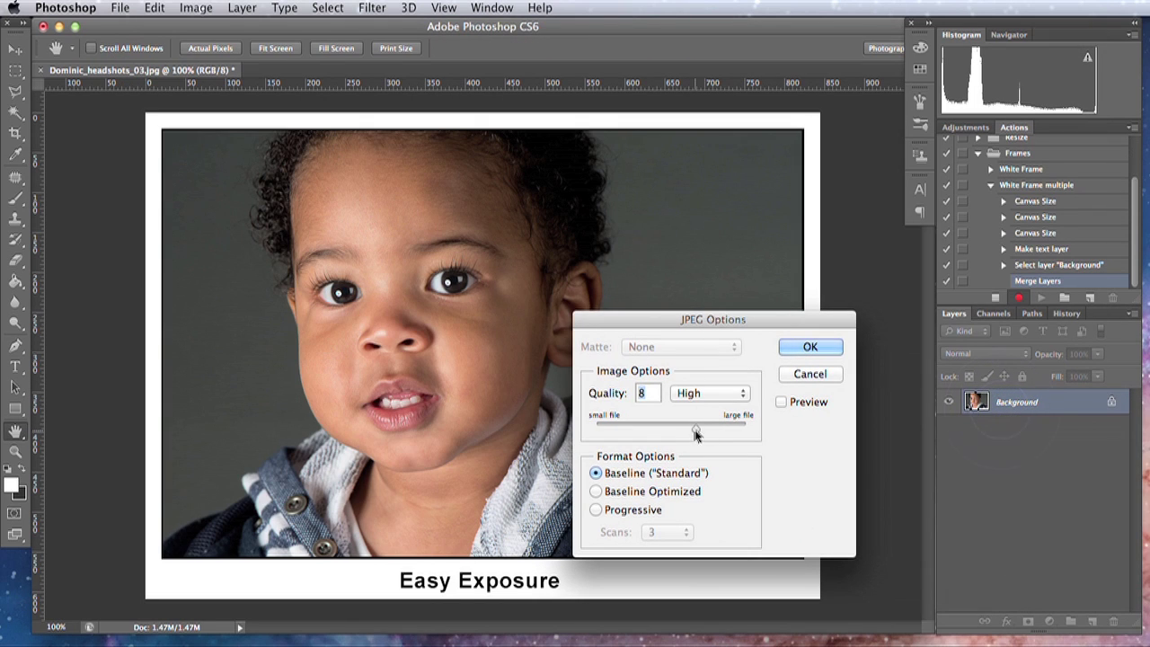
click(811, 347)
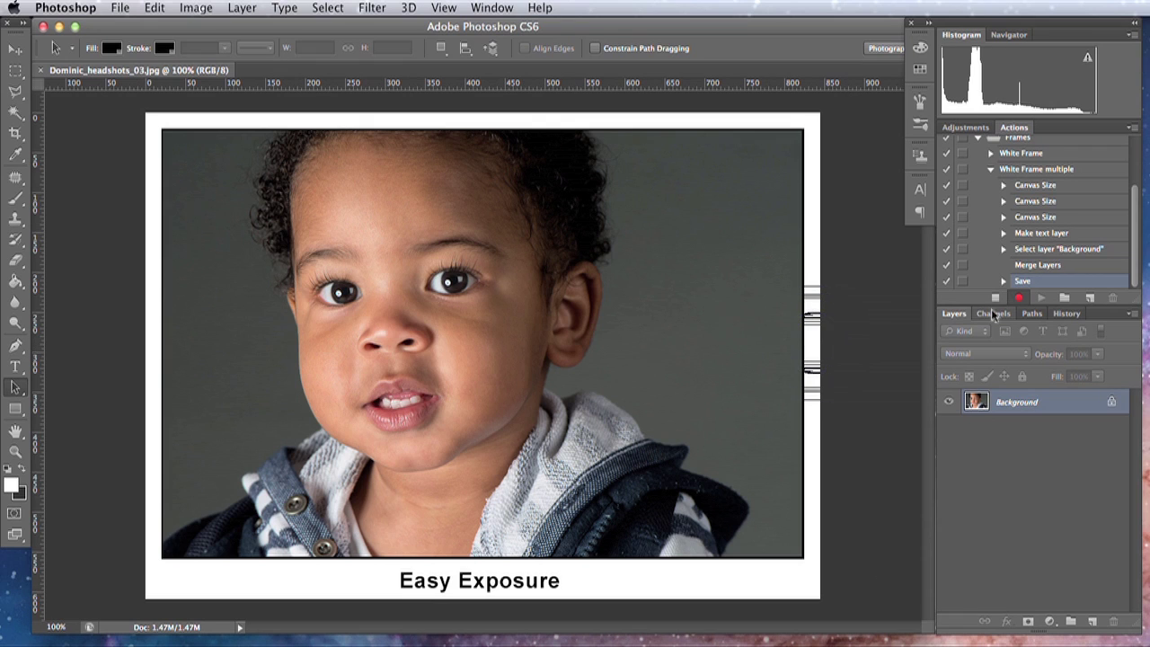
click(995, 297)
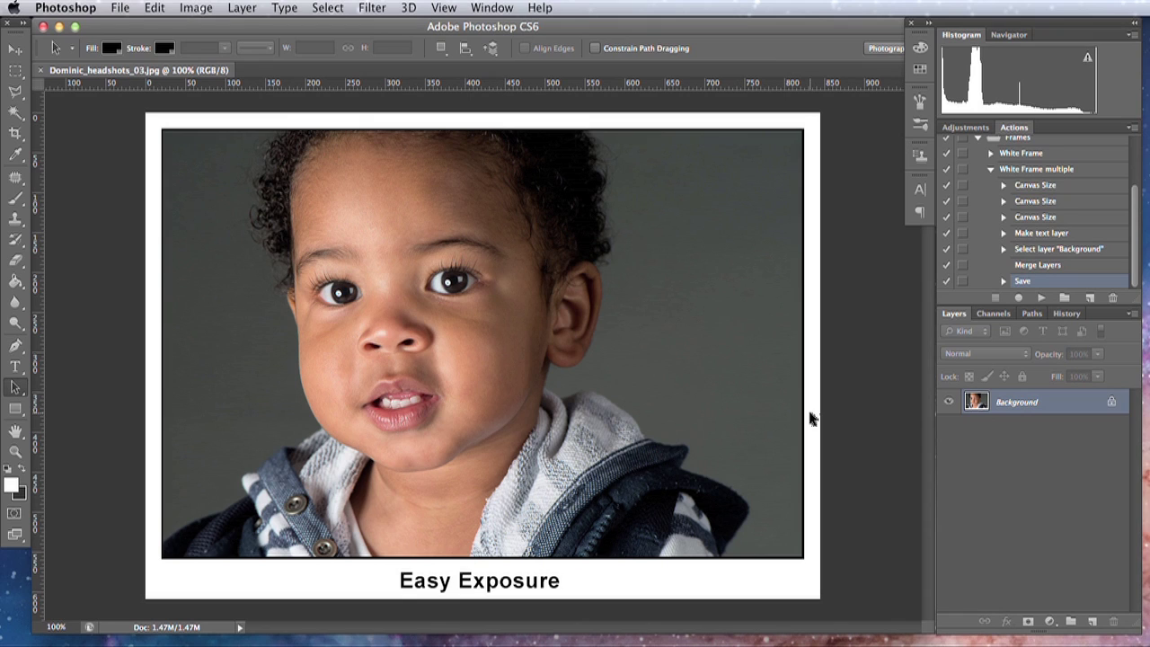
Close the framed Dominic_headshots_03.jpg document.
click(41, 71)
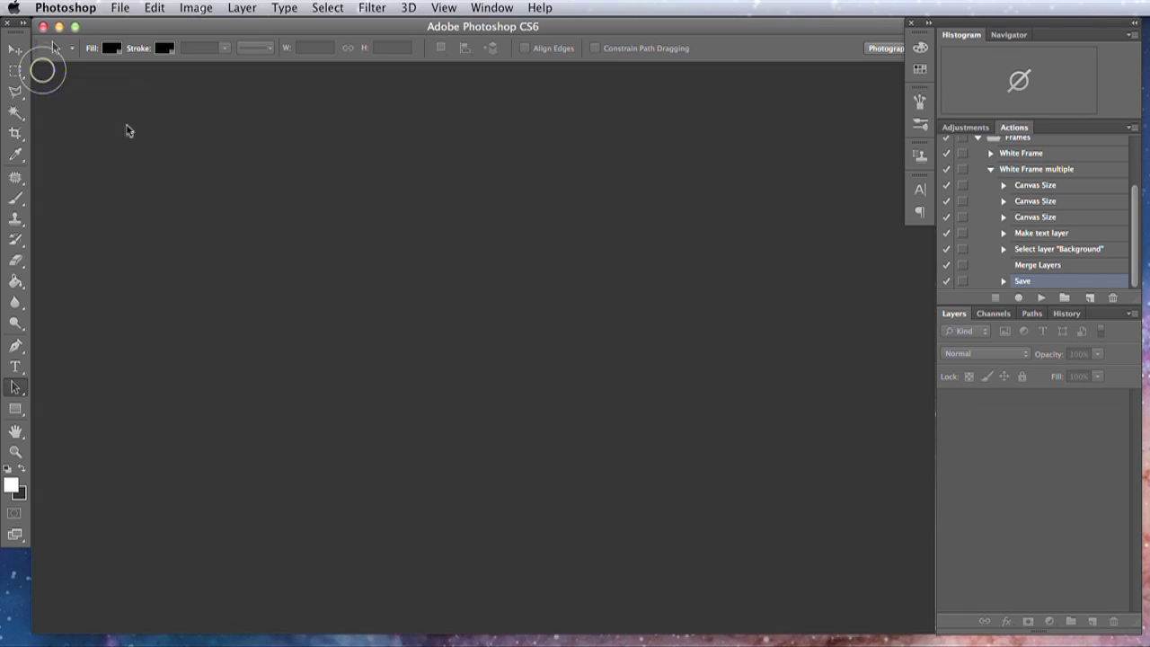
click(120, 7)
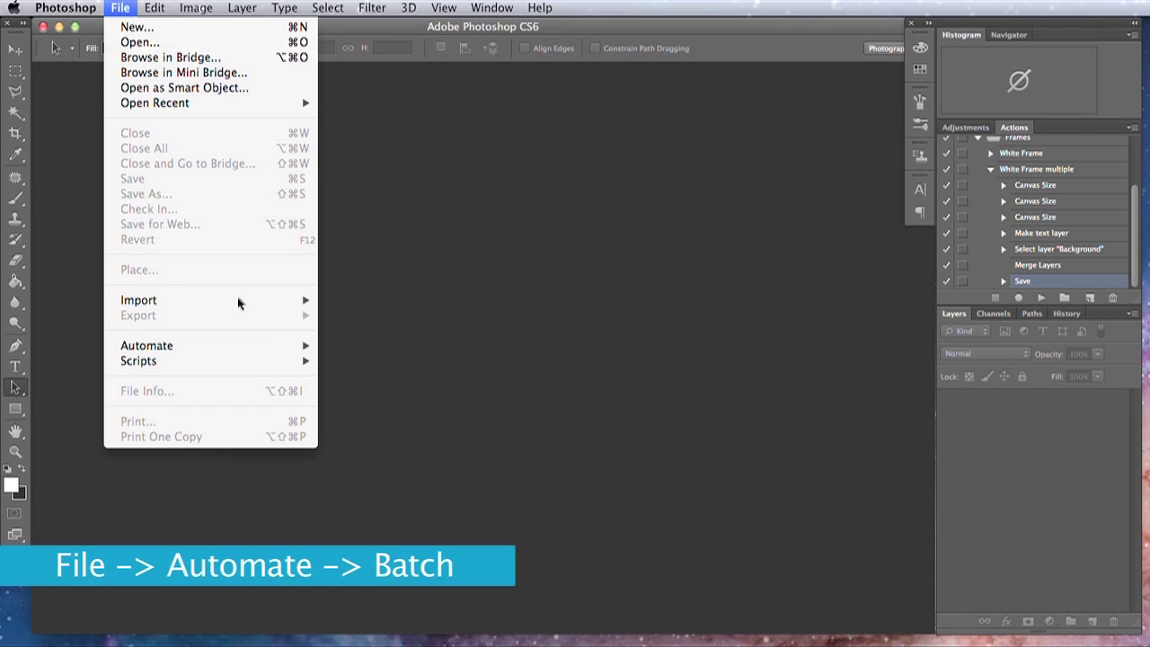
Open File > Automate > Batch and set action Frames › White Frame multiple with a Folder source.
mouse_move(211, 349)
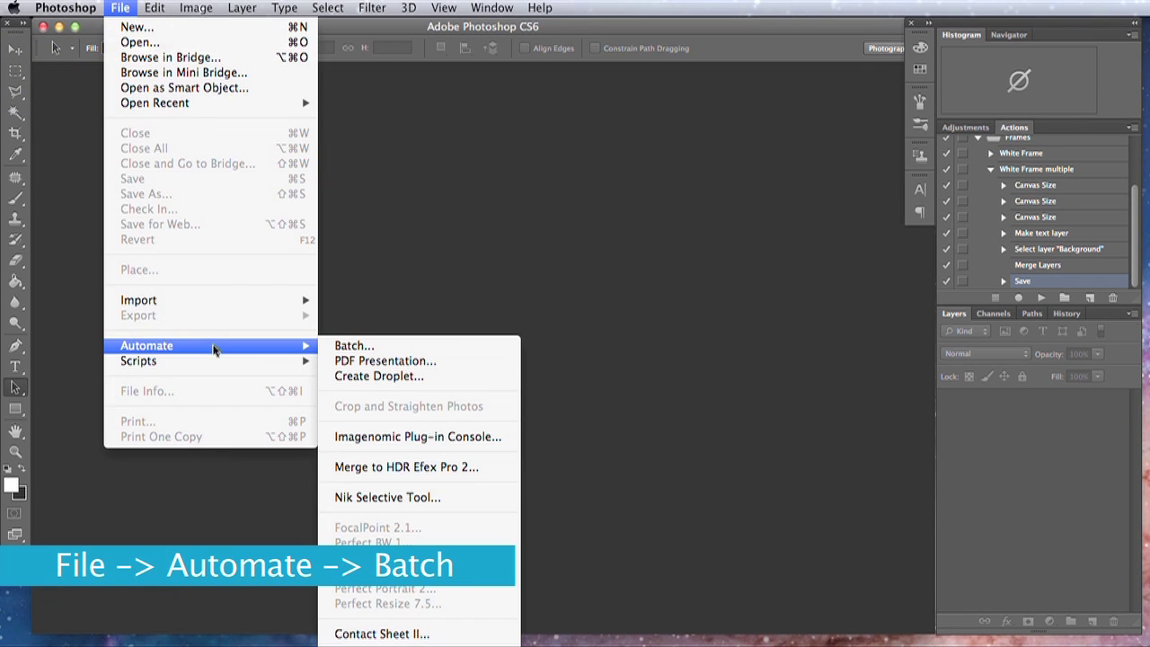
click(364, 347)
drag(372, 134, 366, 96)
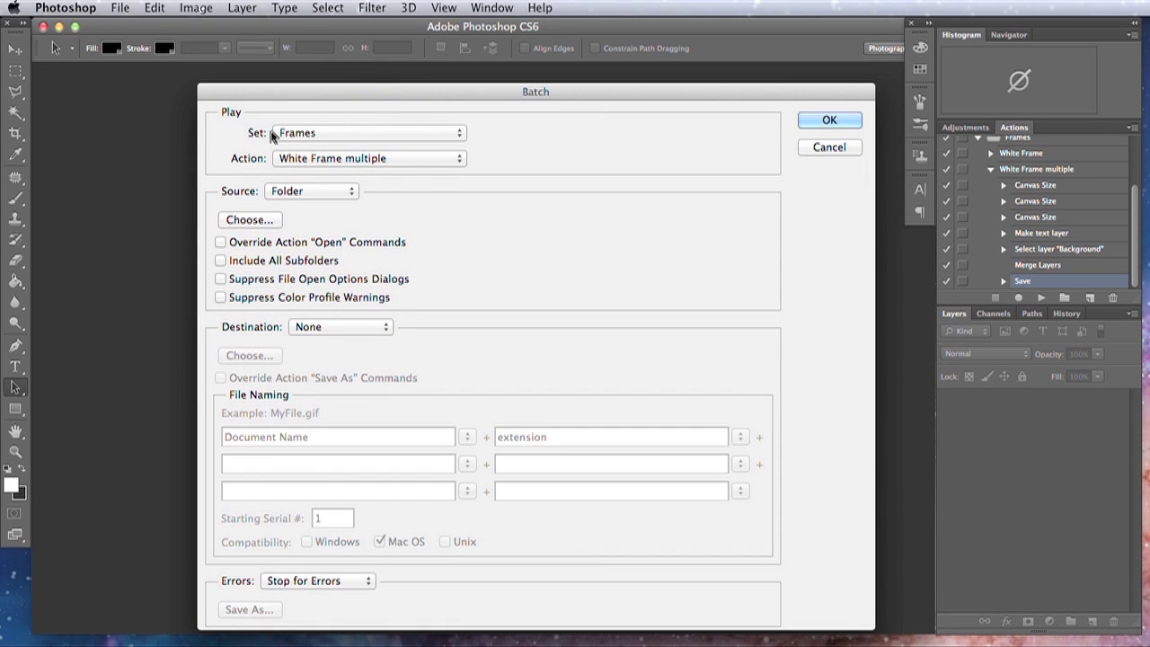
click(449, 133)
click(451, 133)
click(457, 158)
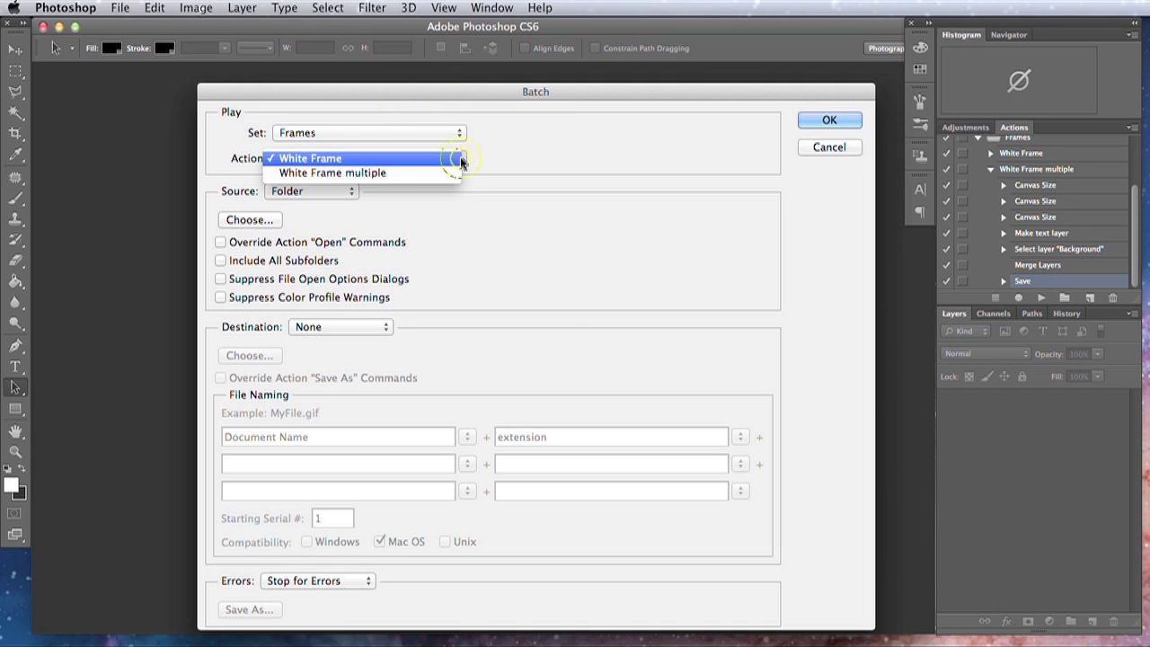
click(384, 174)
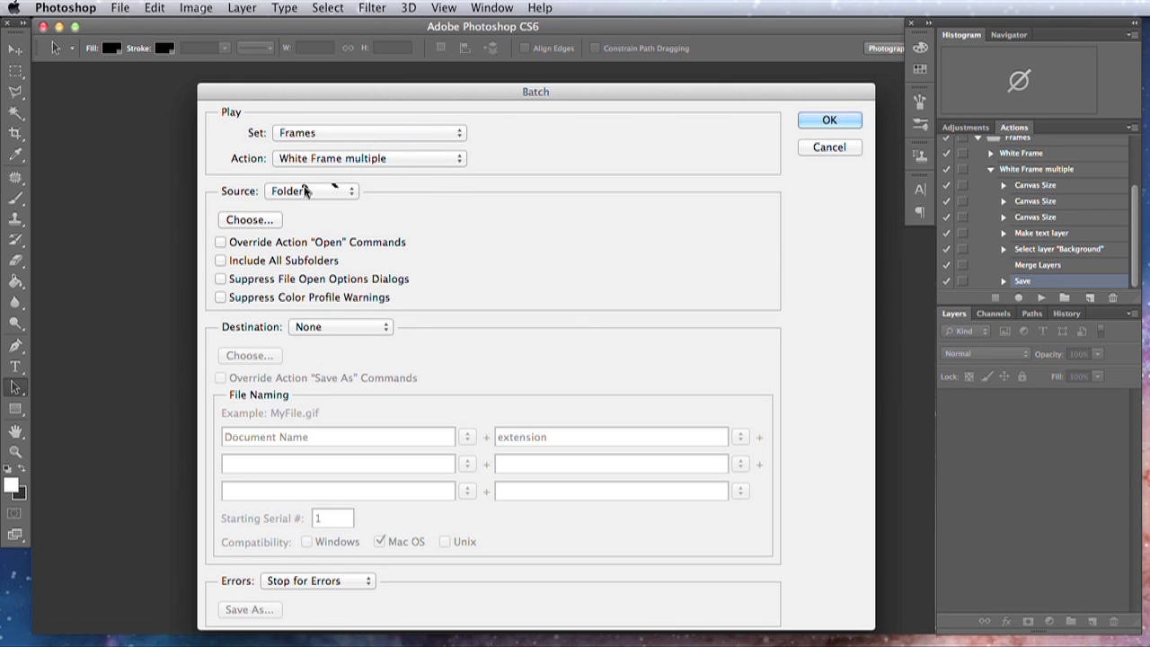
click(354, 192)
click(353, 190)
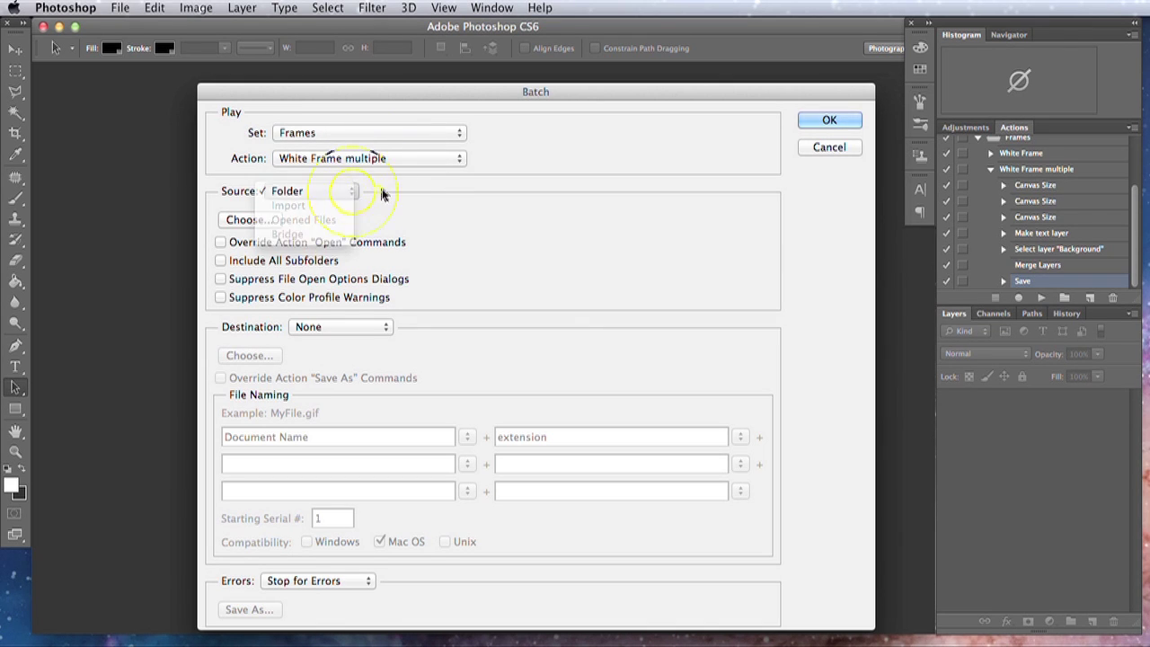
Choose Resized_Image in Lesson25_frame as the batch source folder.
click(265, 222)
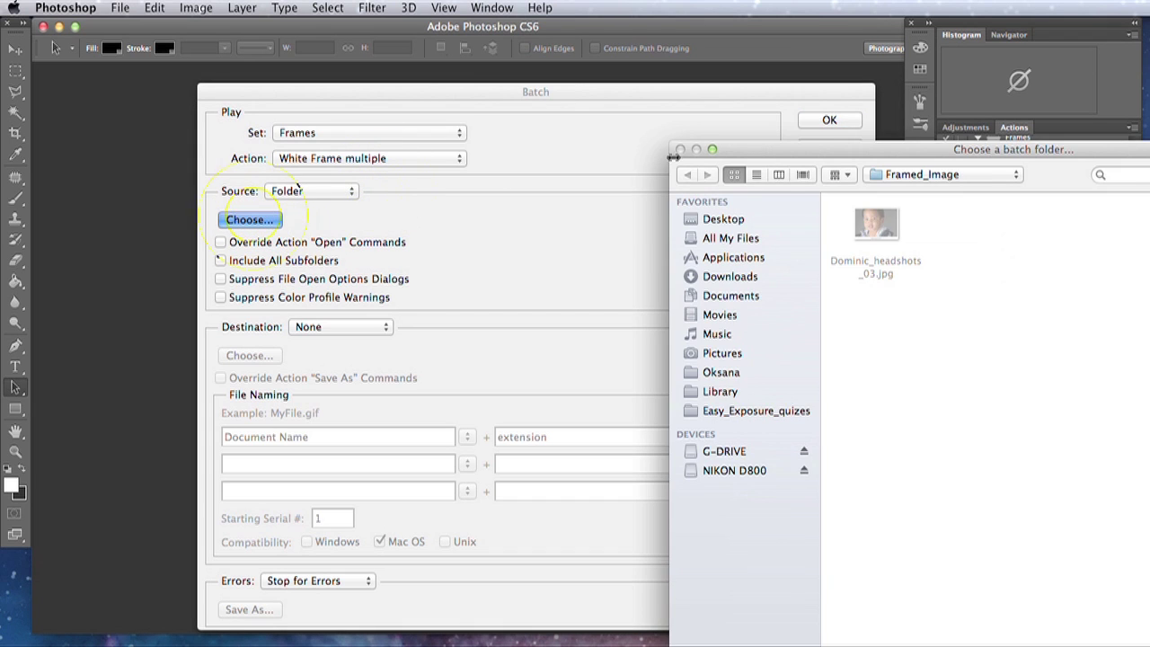
drag(757, 151, 402, 65)
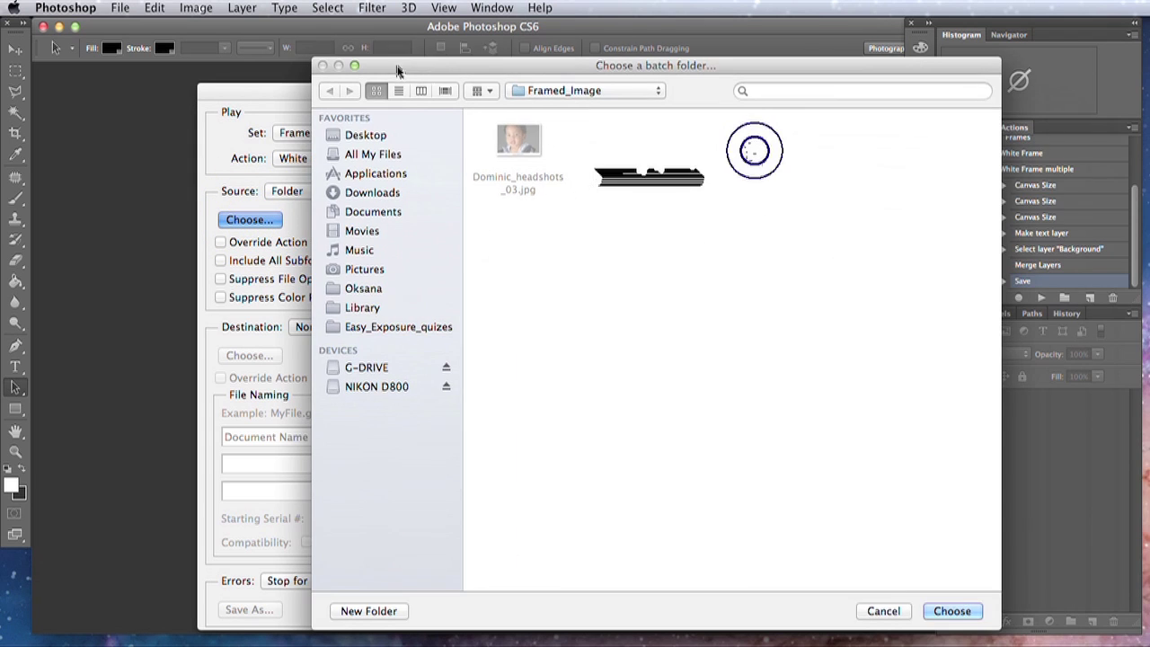
click(657, 89)
click(624, 106)
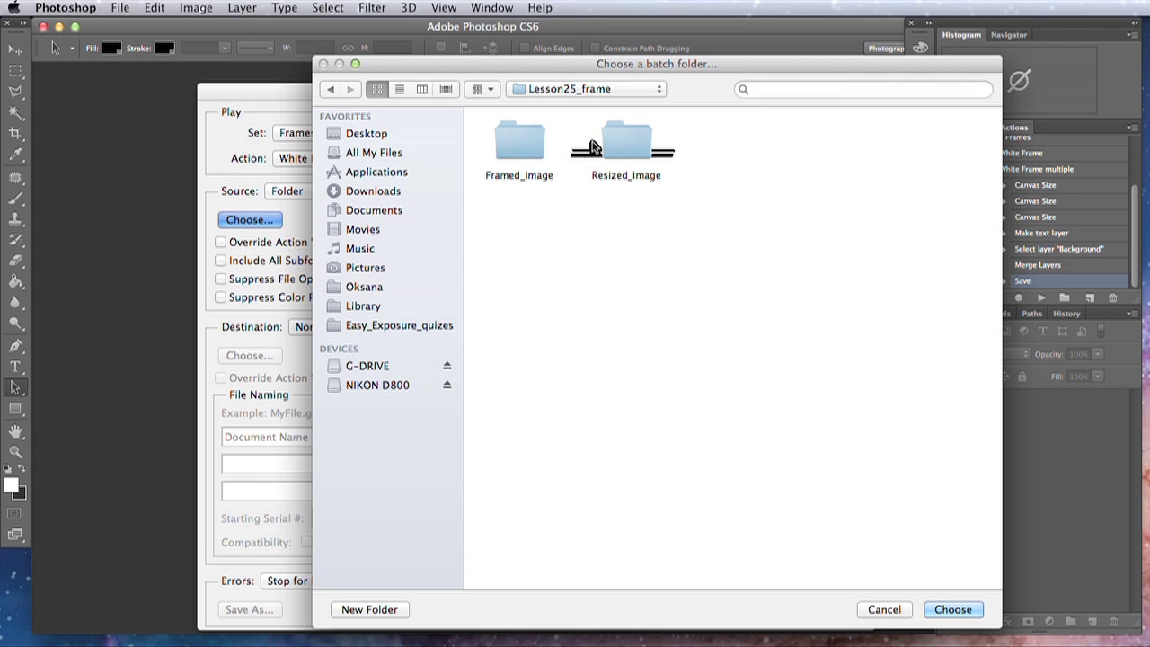
double_click(627, 140)
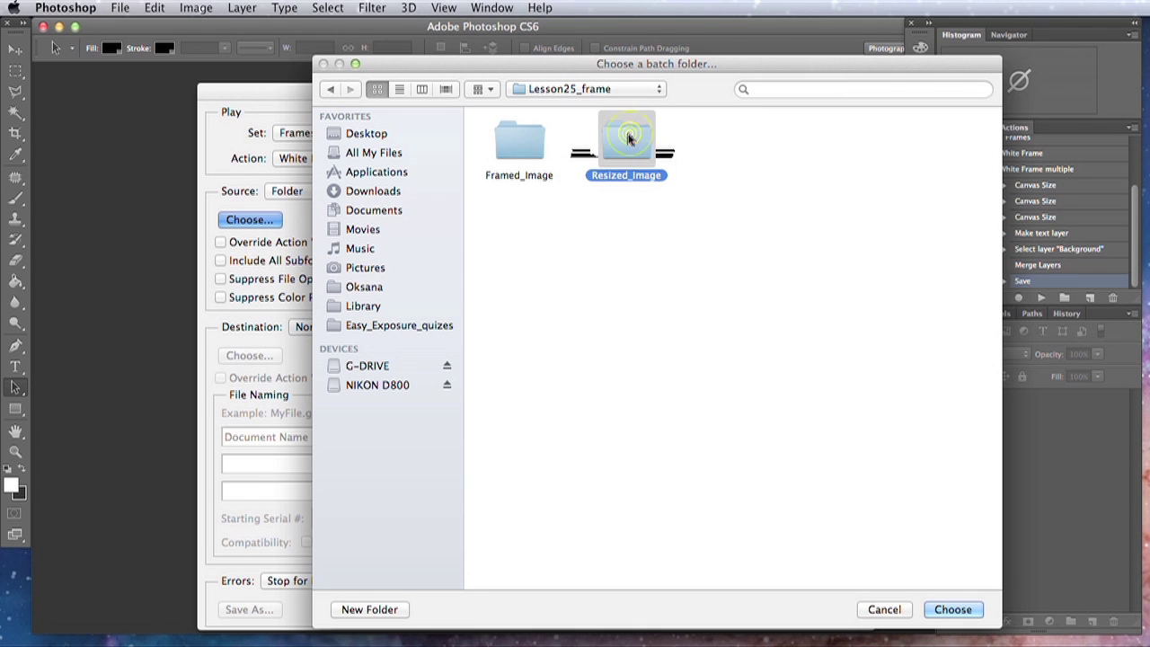
click(329, 90)
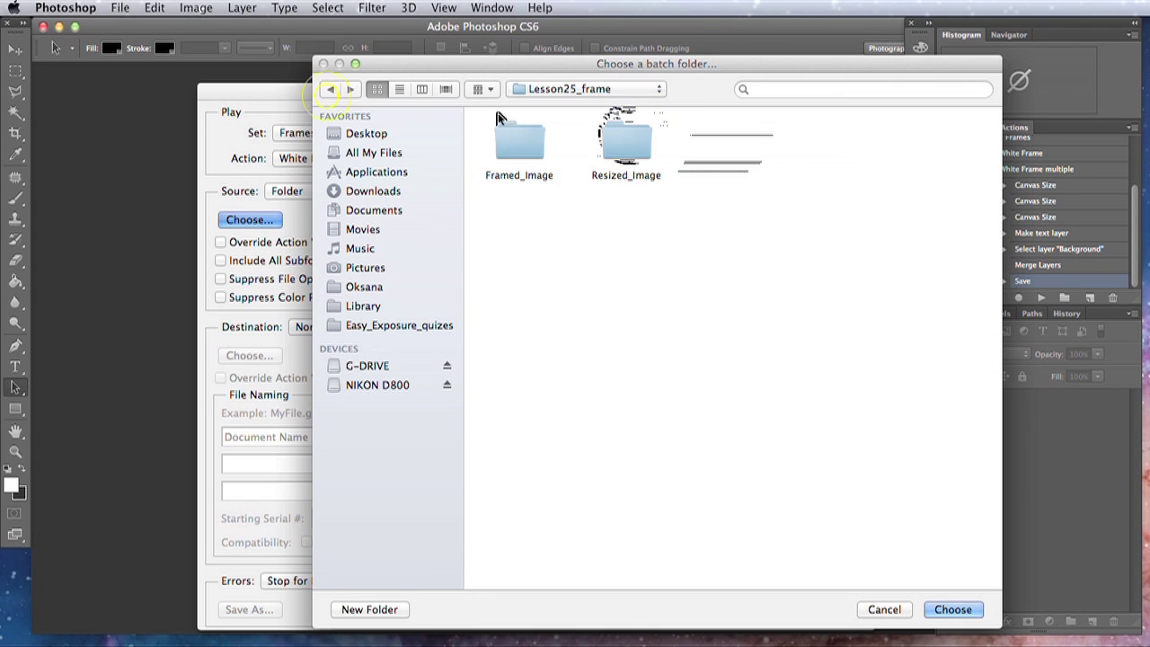
click(955, 611)
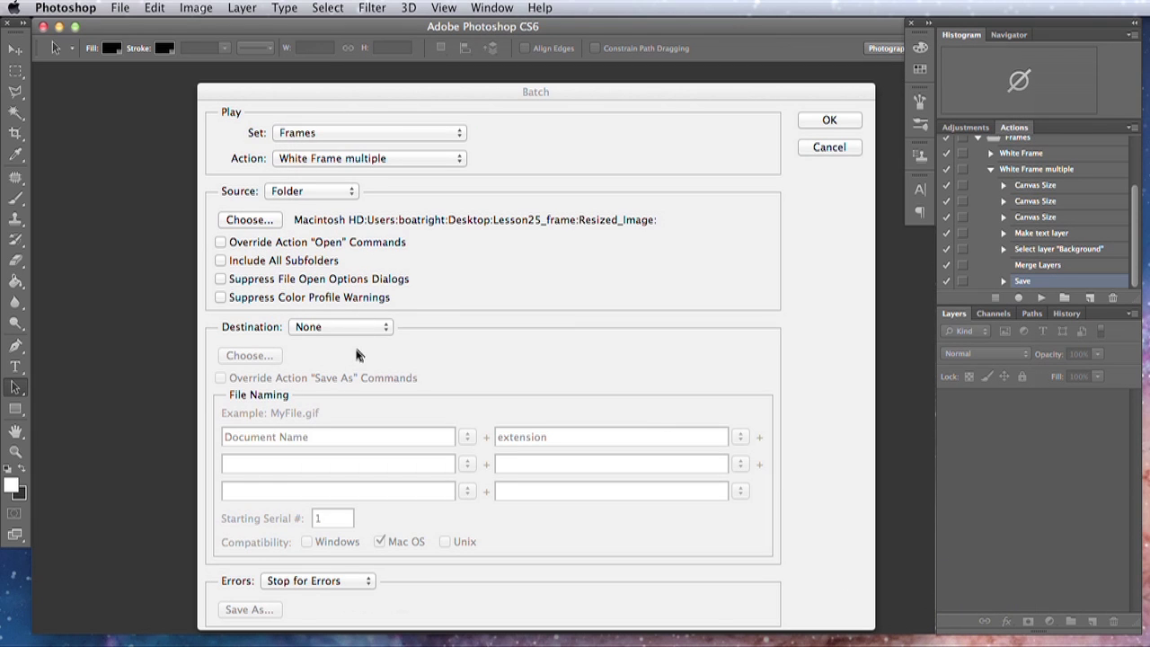
Set the batch destination to the Framed_Image folder and run the batch.
click(386, 327)
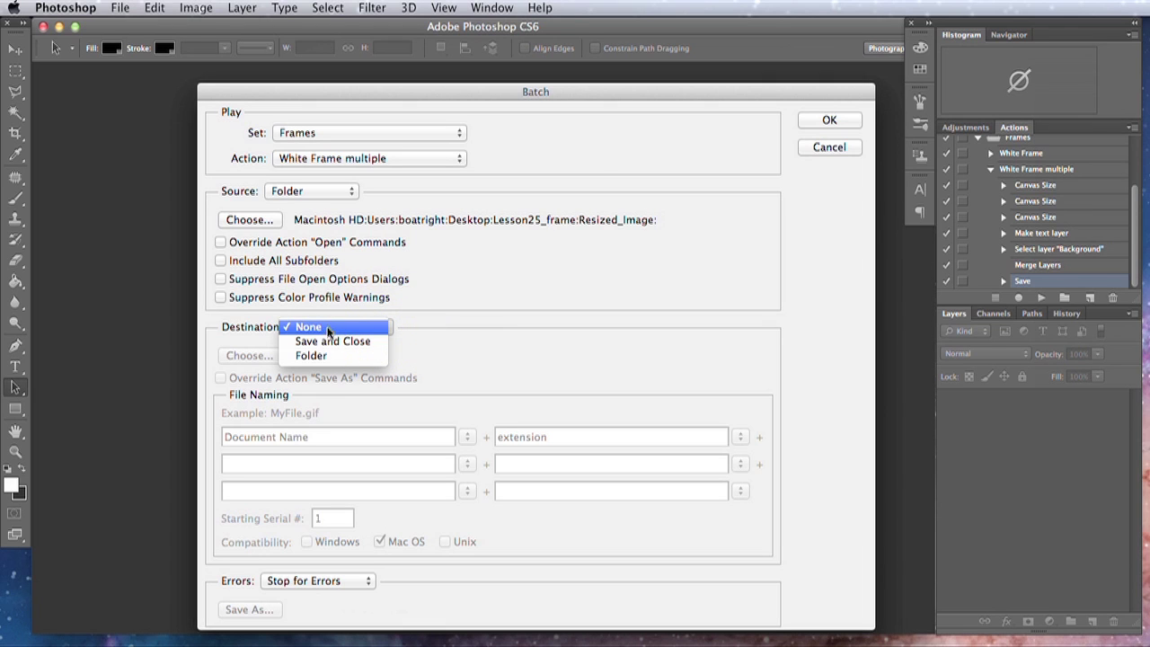
click(312, 354)
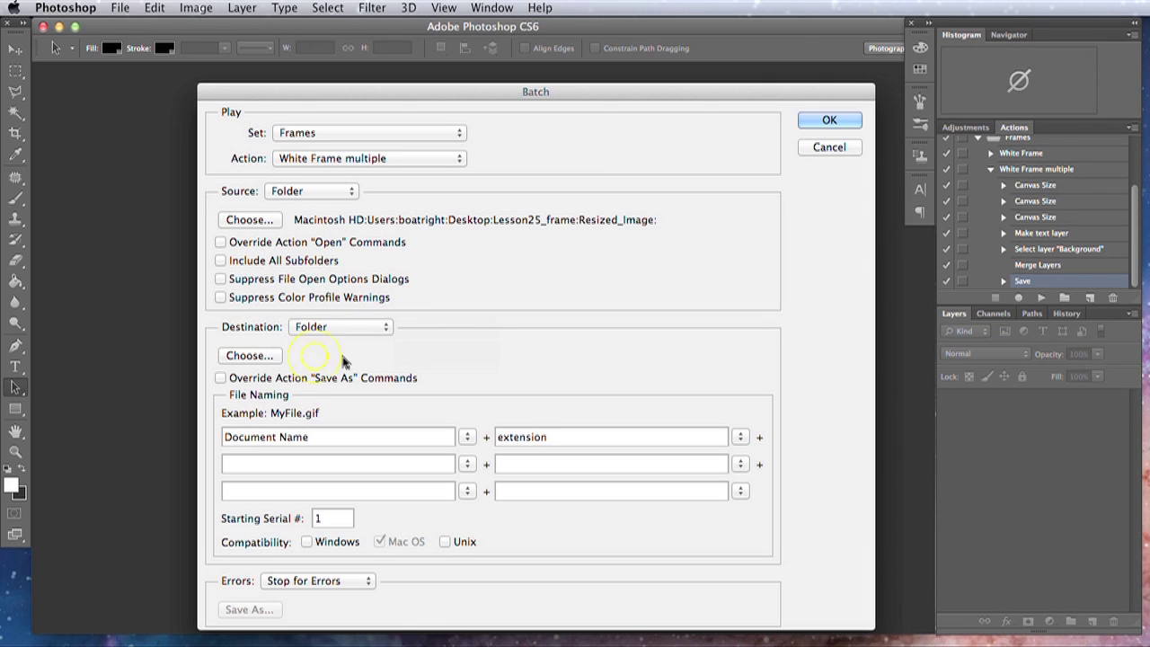
click(252, 357)
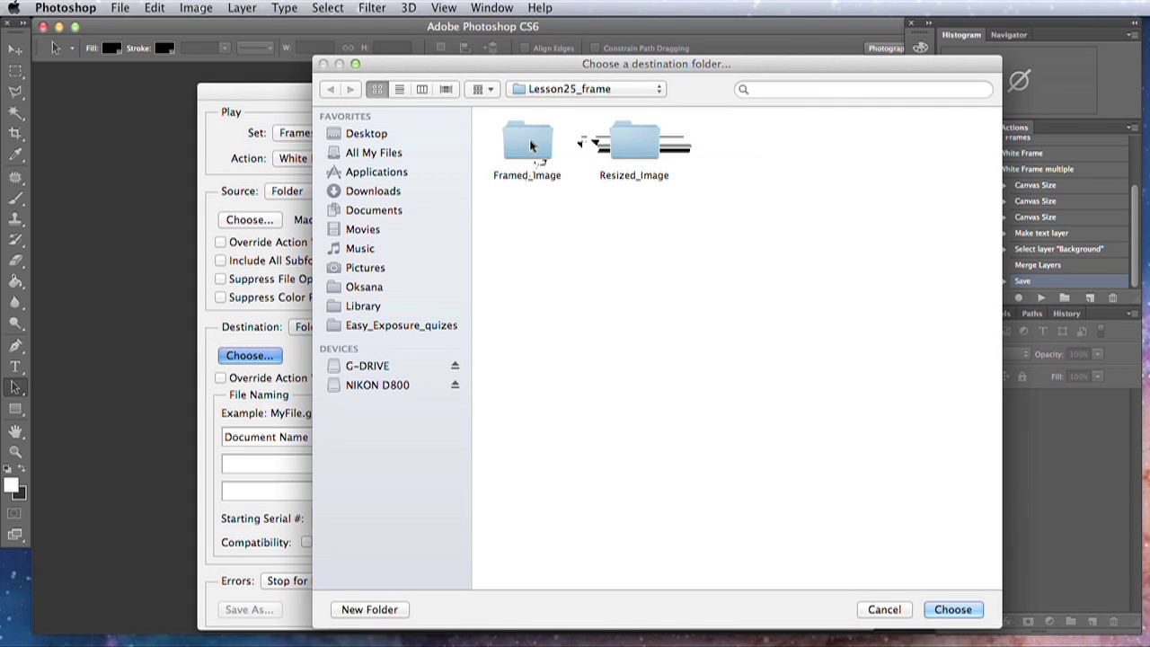
click(530, 144)
click(951, 610)
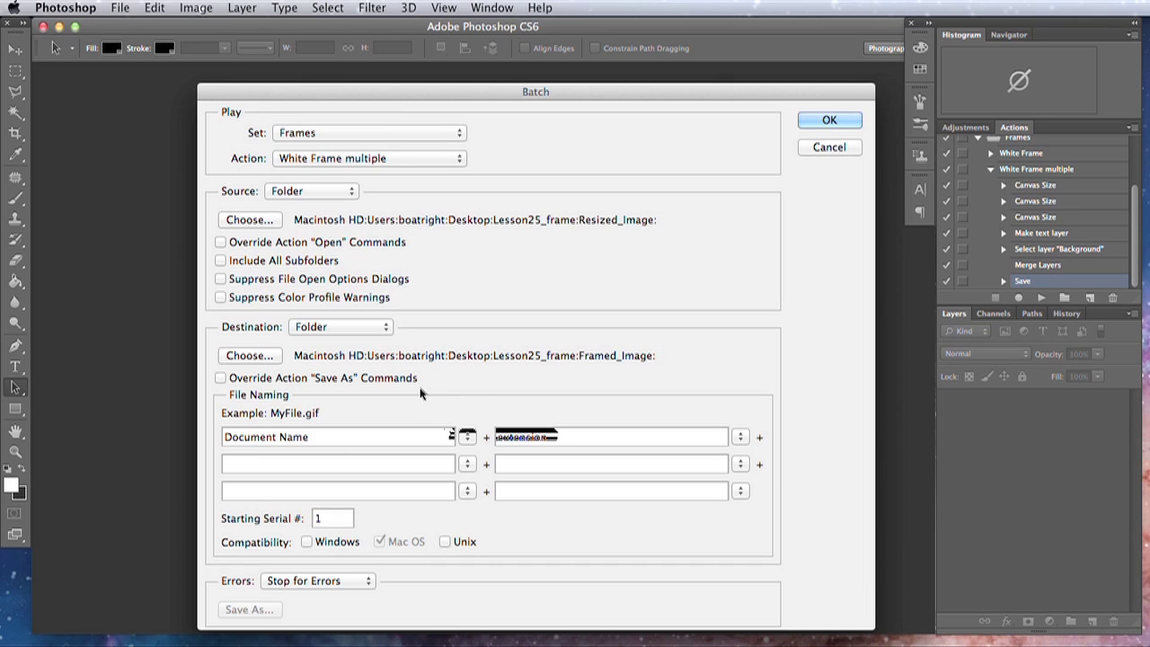
click(830, 122)
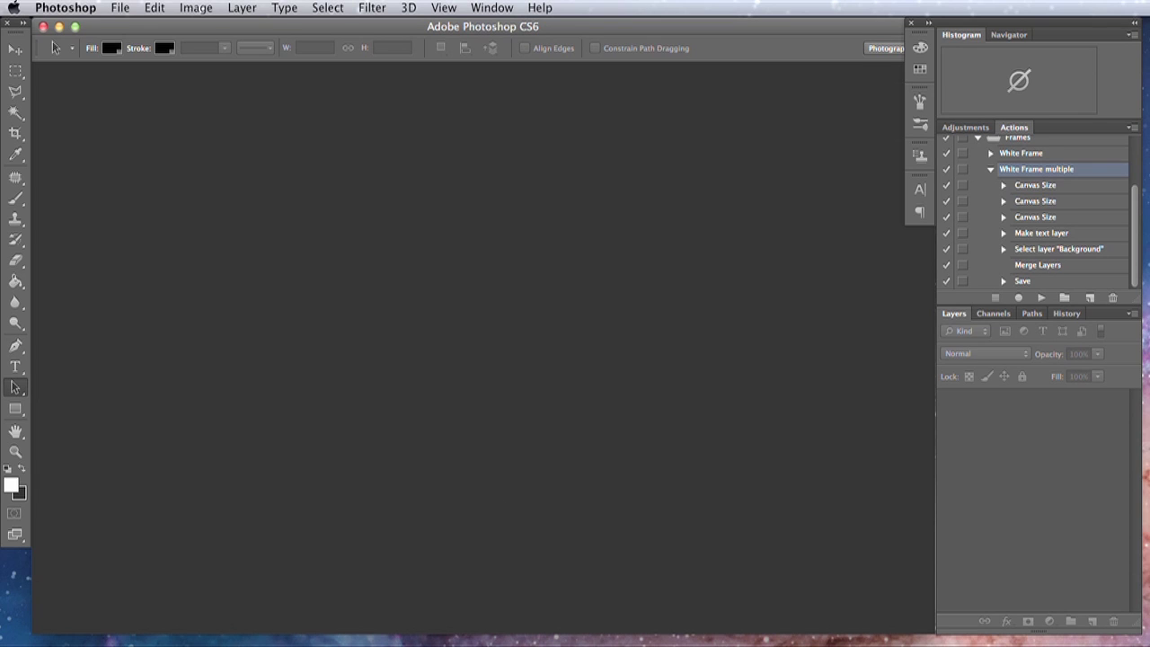
Open the Framed_Image folder and preview the first two headshots to confirm the white frame and 'Easy Exposure' caption.
key(super+Tab)
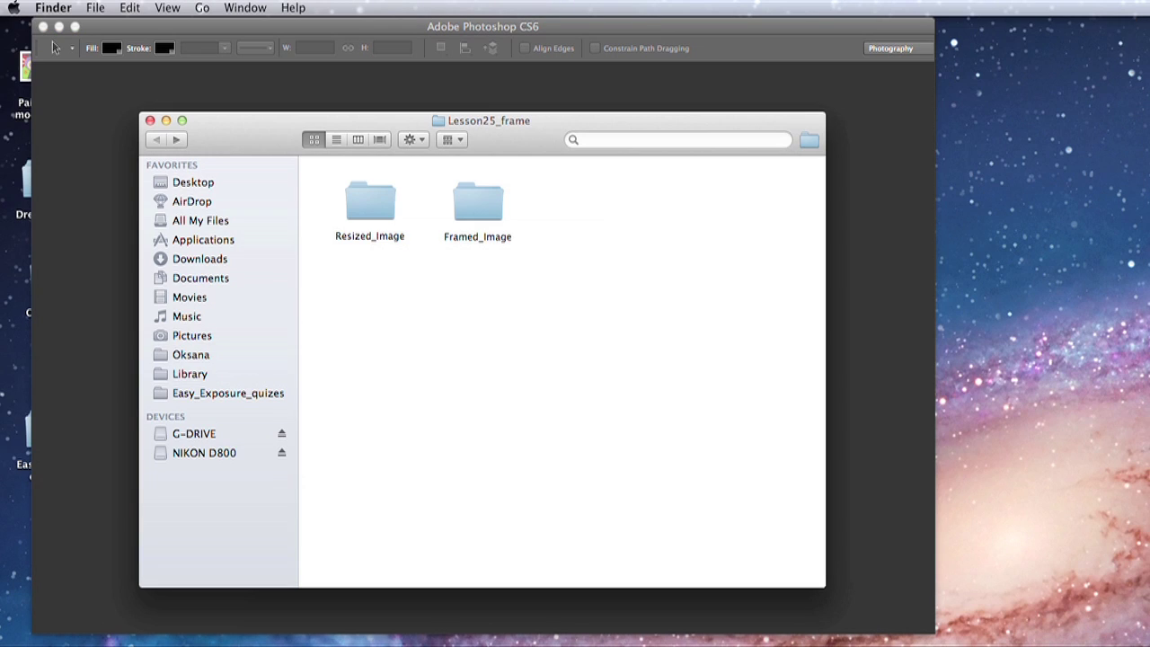
double_click(478, 201)
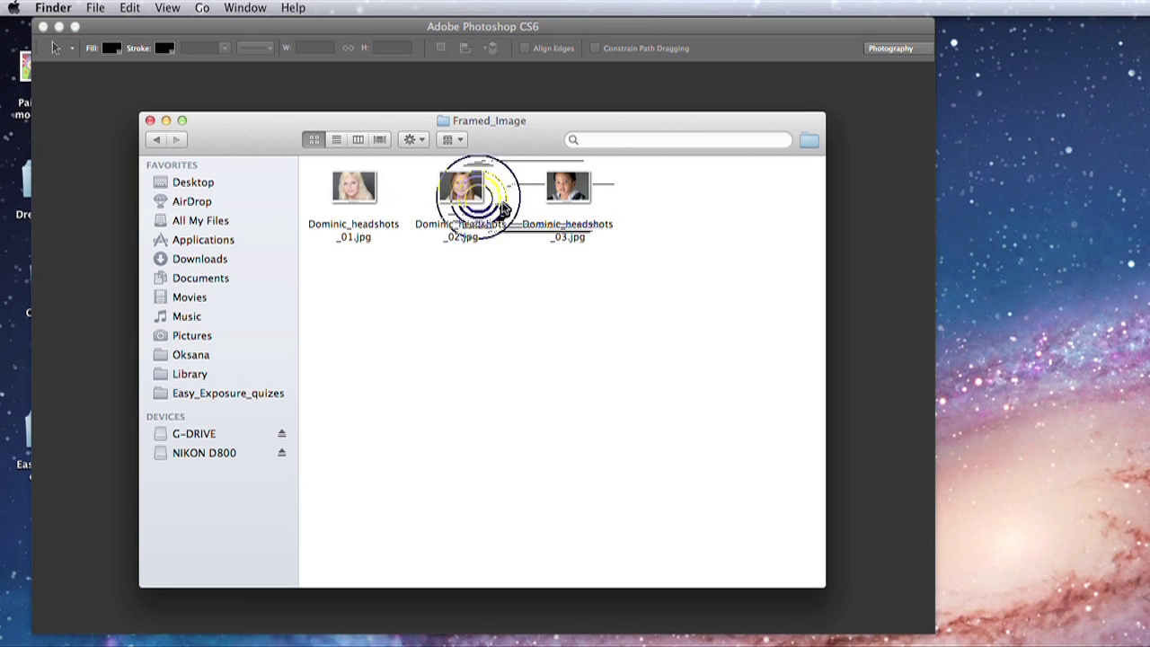
double_click(346, 192)
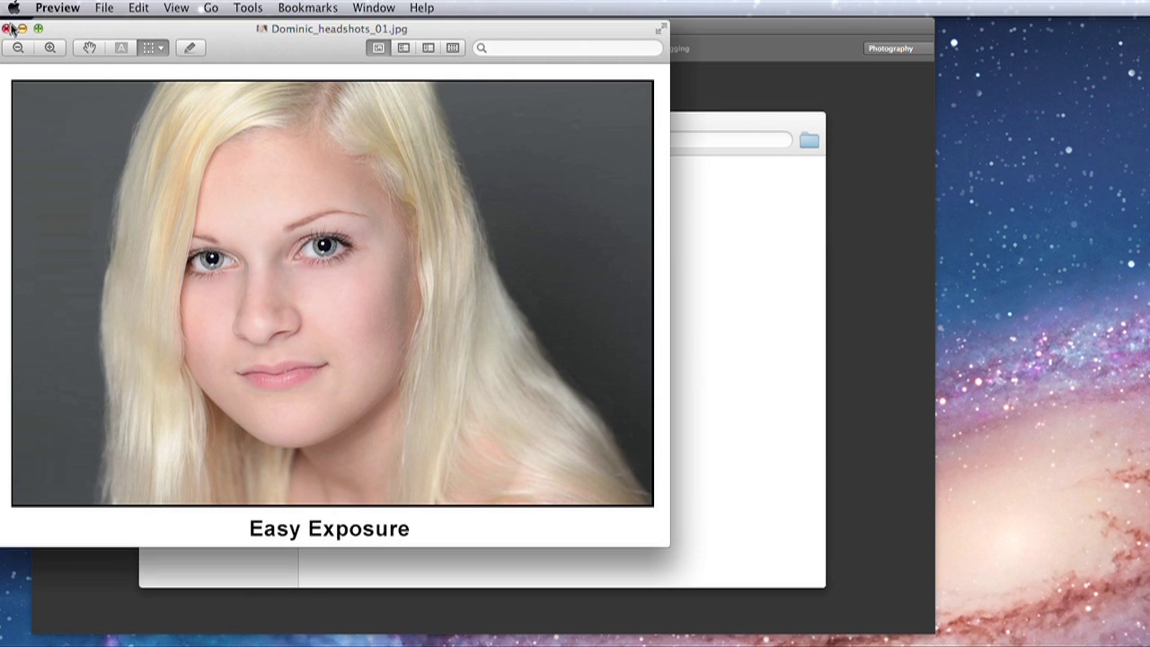
click(7, 29)
double_click(469, 185)
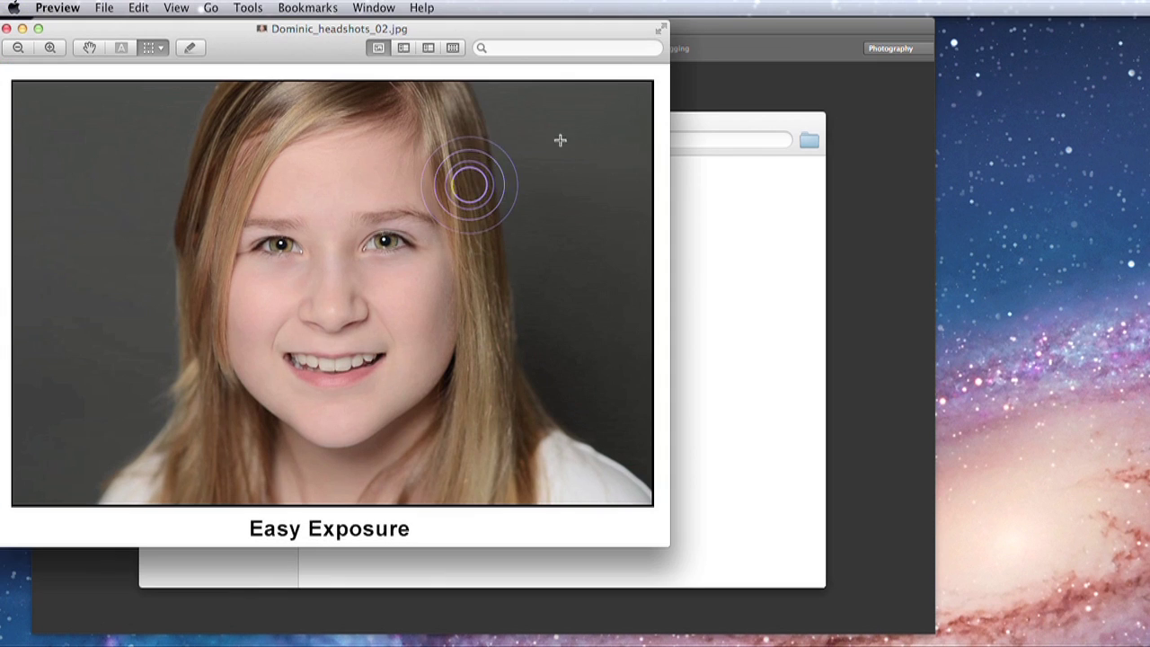
click(7, 28)
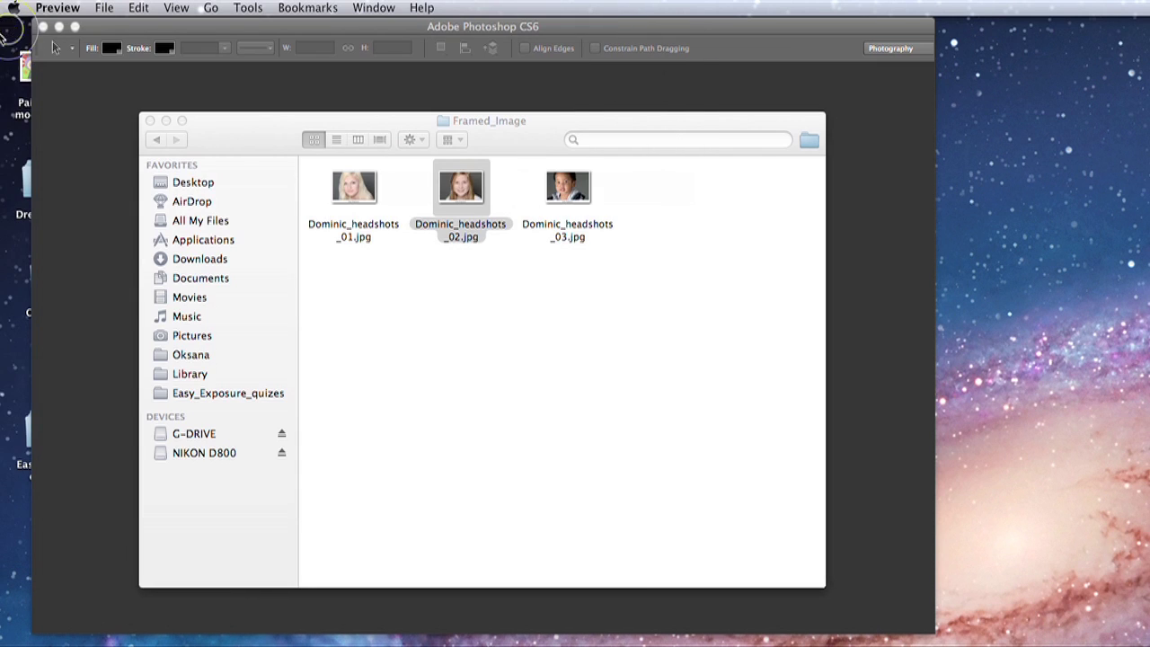
click(150, 120)
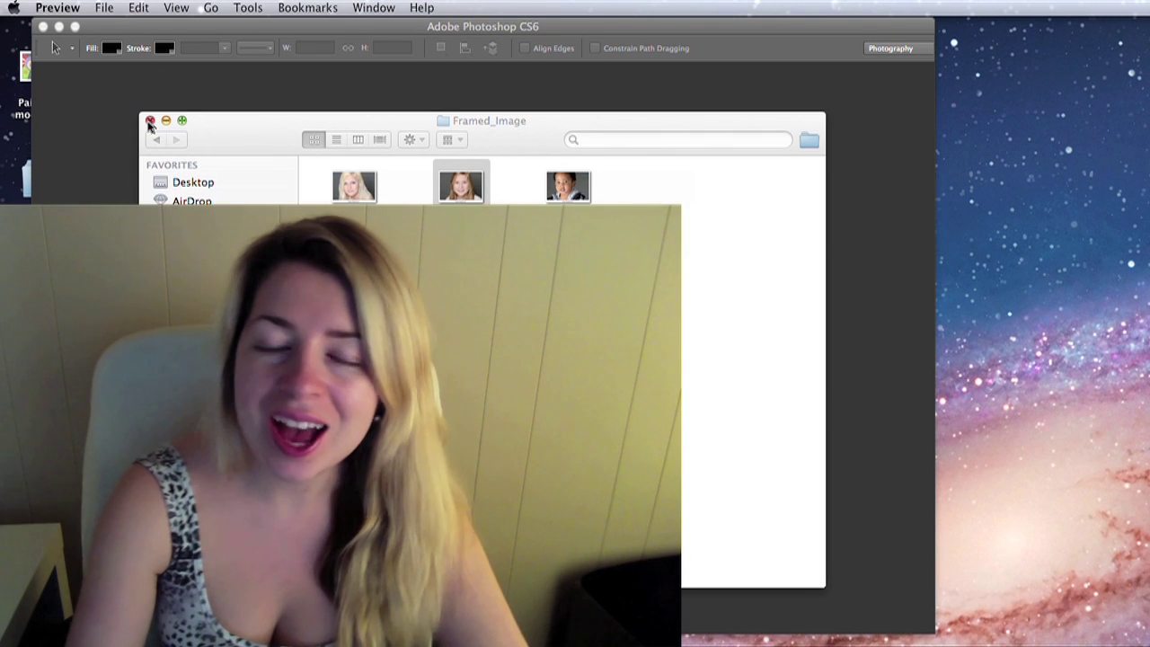